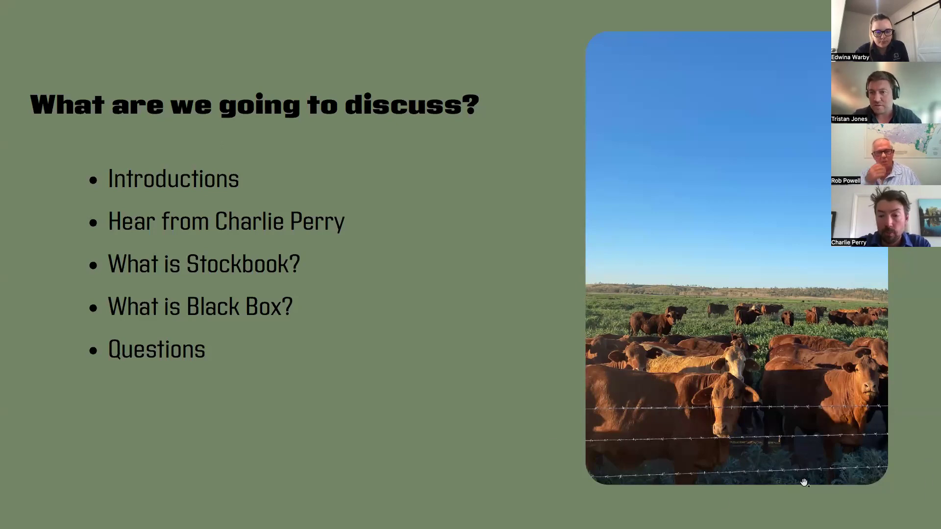
# - Restore fullscreen on the shared slide and advance from the agenda to the Wagyu producer's dashboard slide
pyautogui.press('Escape')
pyautogui.press('ctrl+super+f')
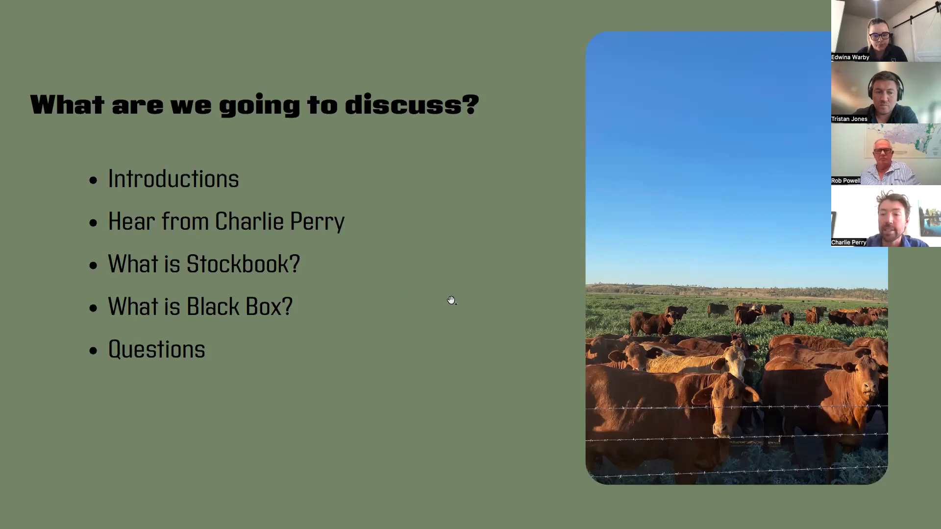
pyautogui.click(451, 300)
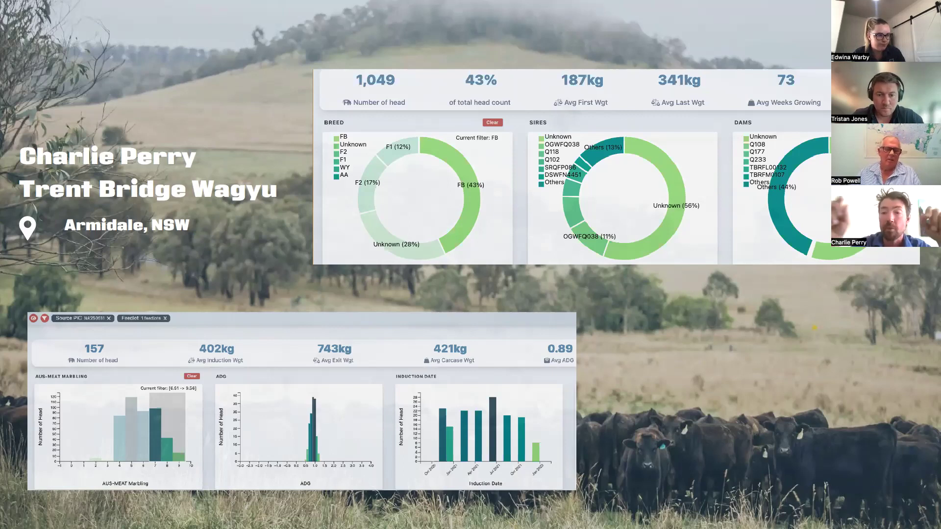
# - Show all open windows in Mission Control, then return to the fullscreen slide
pyautogui.hotkey('ctrl', 'Up')
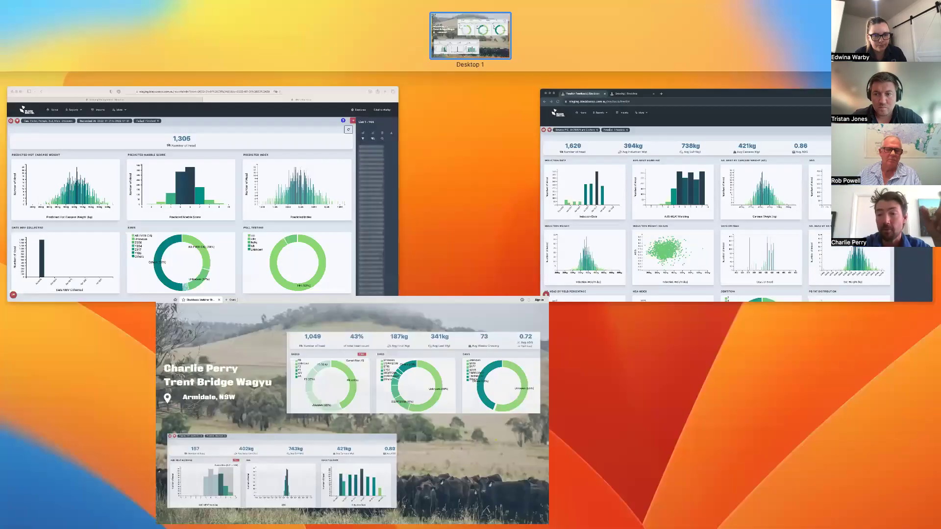
pyautogui.hotkey('ctrl', 'Up')
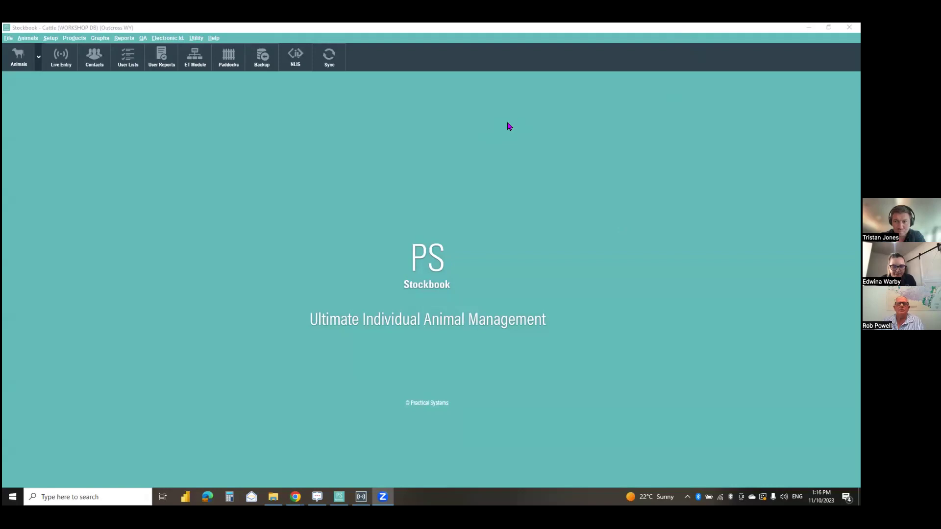
# - Open the Animals list and show cow G069's pedigree tree (sire D602, dam D113)
pyautogui.click(481, 128)
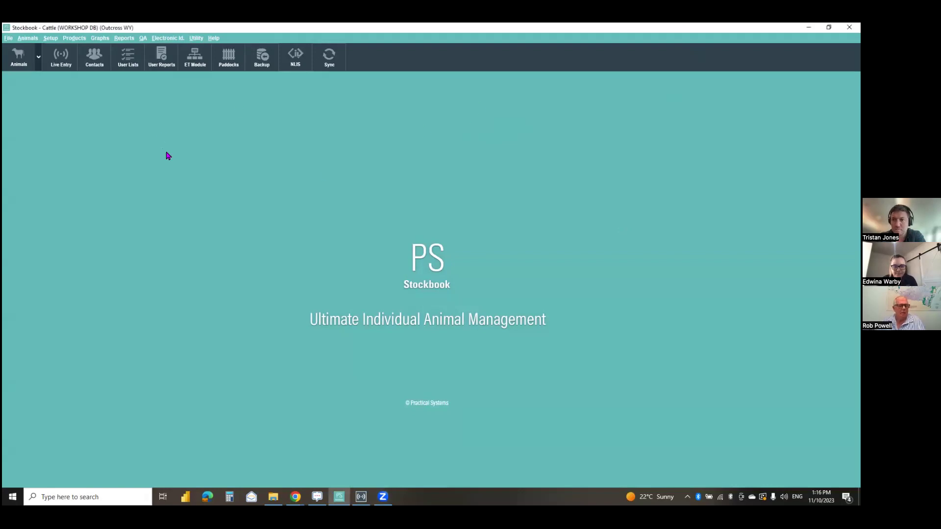
pyautogui.click(18, 58)
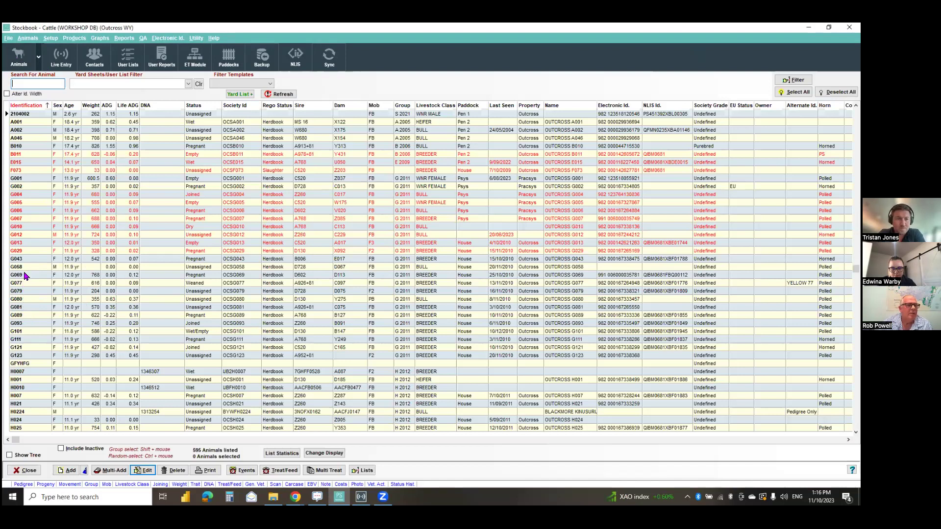
pyautogui.click(25, 275)
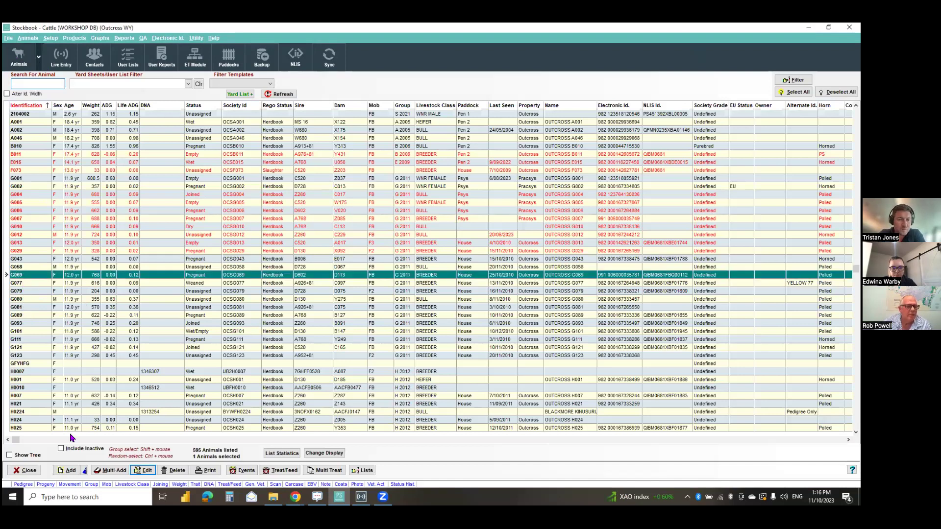
pyautogui.click(23, 485)
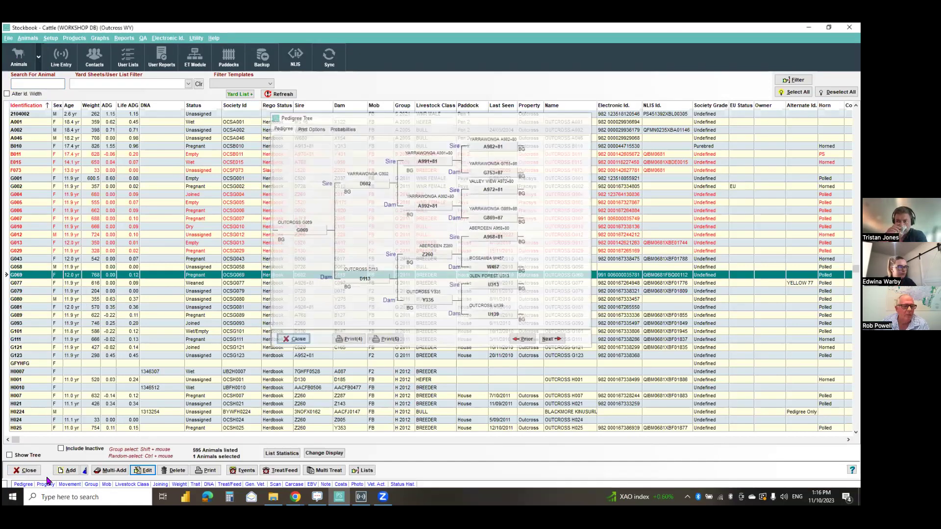
# - Close the pedigree tree and review G069's progeny and joining/pregnancy history
pyautogui.press('Escape')
pyautogui.hotkey('ctrl', 'p')
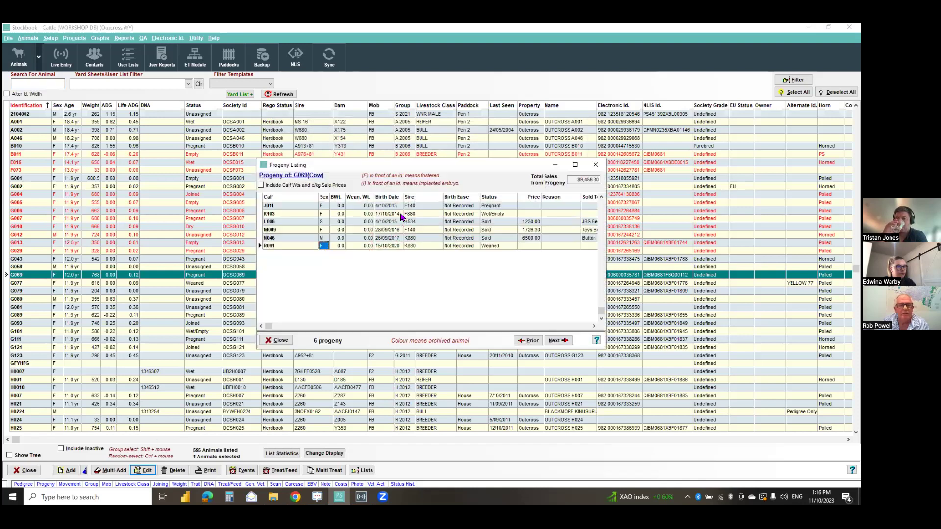
pyautogui.click(281, 342)
pyautogui.click(161, 485)
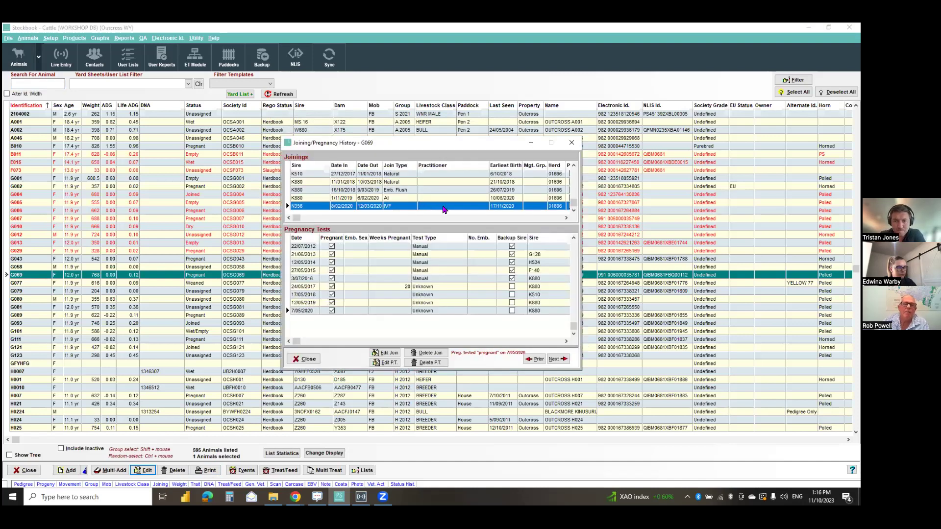
pyautogui.click(306, 359)
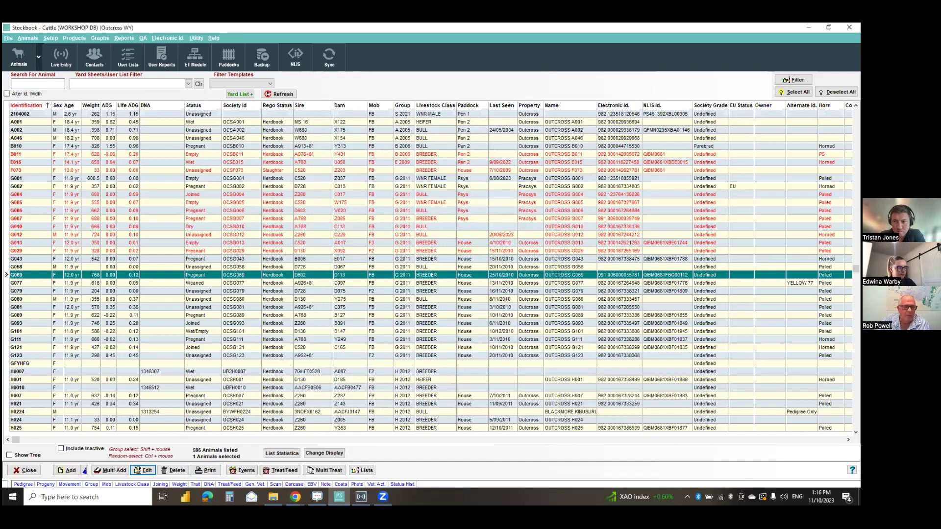
# - Check G069's weight records (latest 768 kg) and DNA sample records, then close them
pyautogui.click(181, 484)
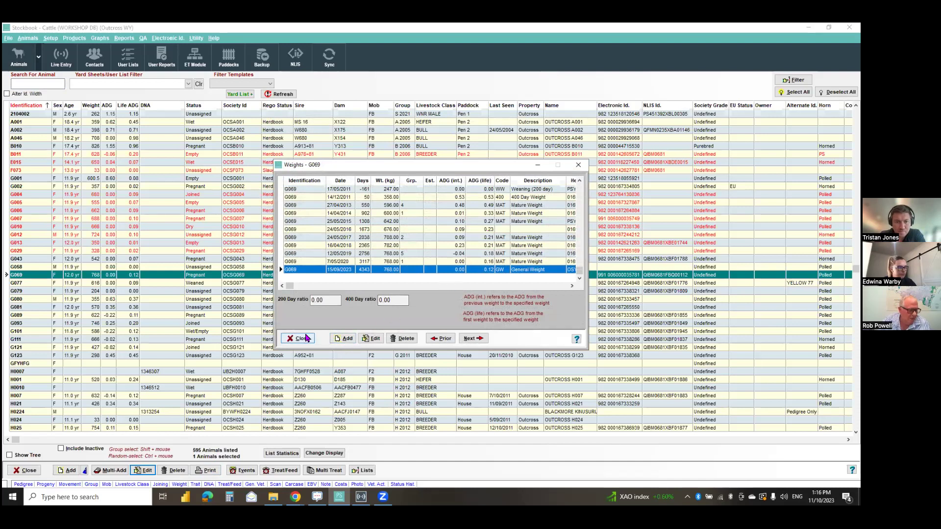
pyautogui.click(304, 338)
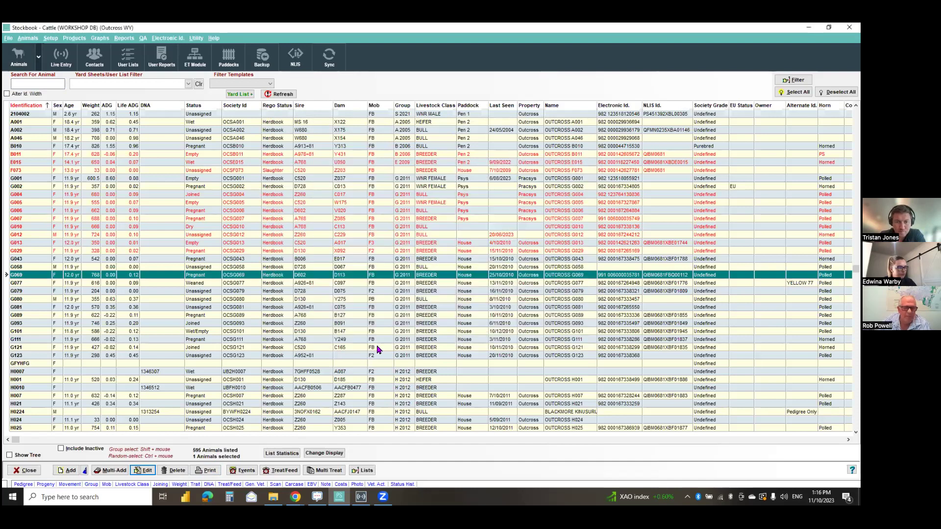
pyautogui.click(209, 485)
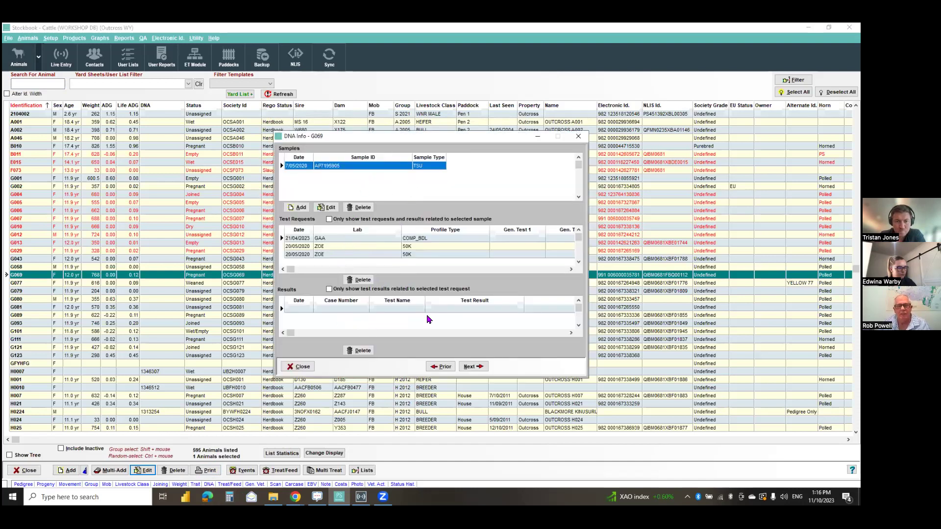
pyautogui.click(300, 367)
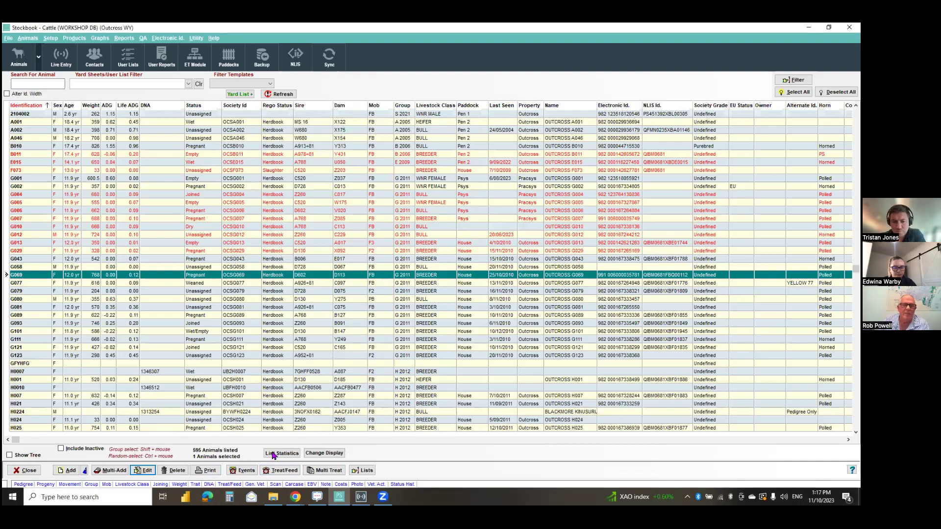
pyautogui.click(230, 484)
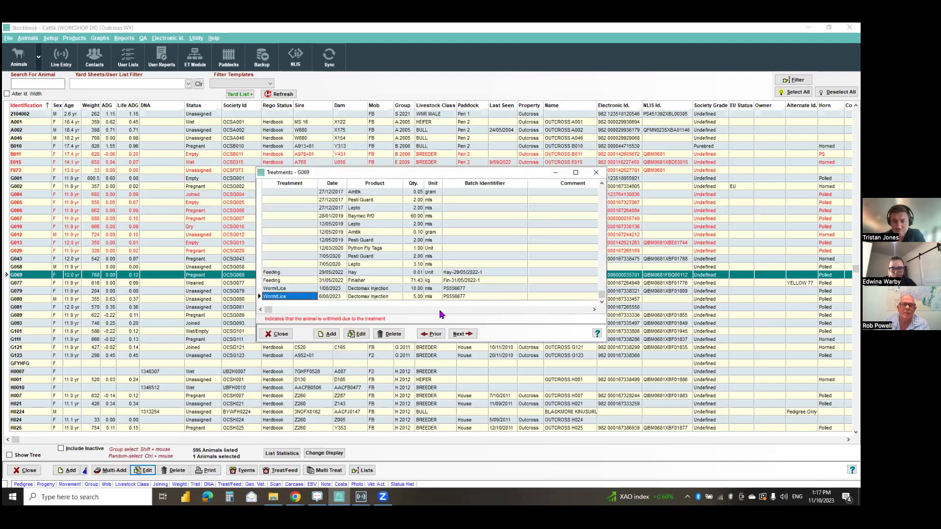
pyautogui.click(277, 334)
pyautogui.click(340, 484)
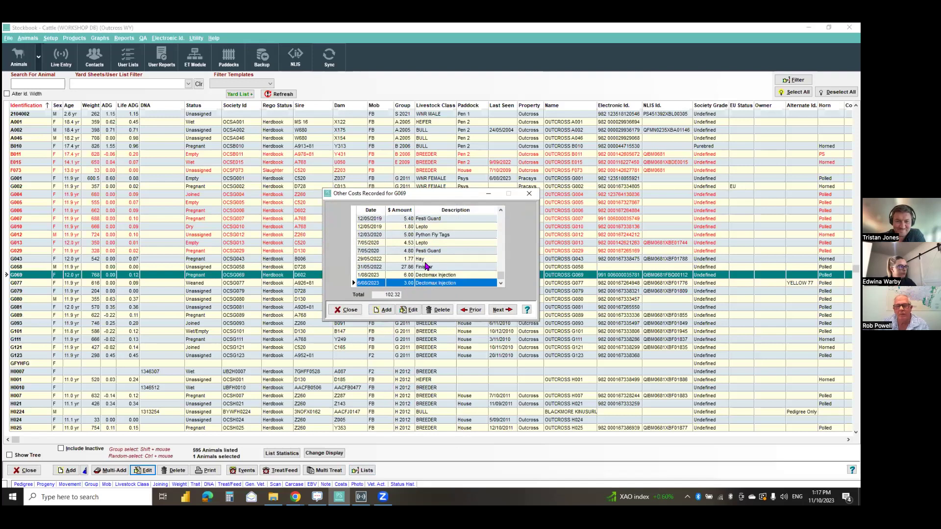
pyautogui.click(349, 310)
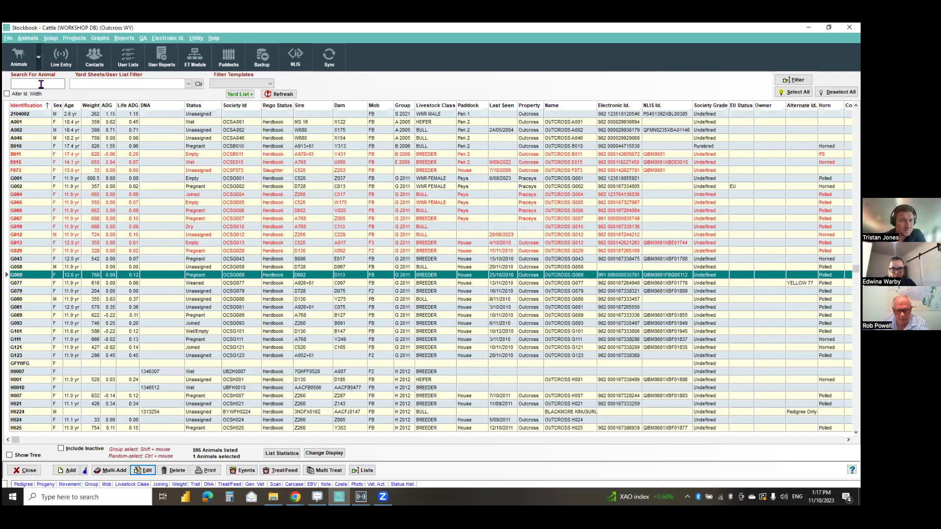
# - Find animal J001 and review its estimated breeding values
pyautogui.write('J001')
pyautogui.press('Return')
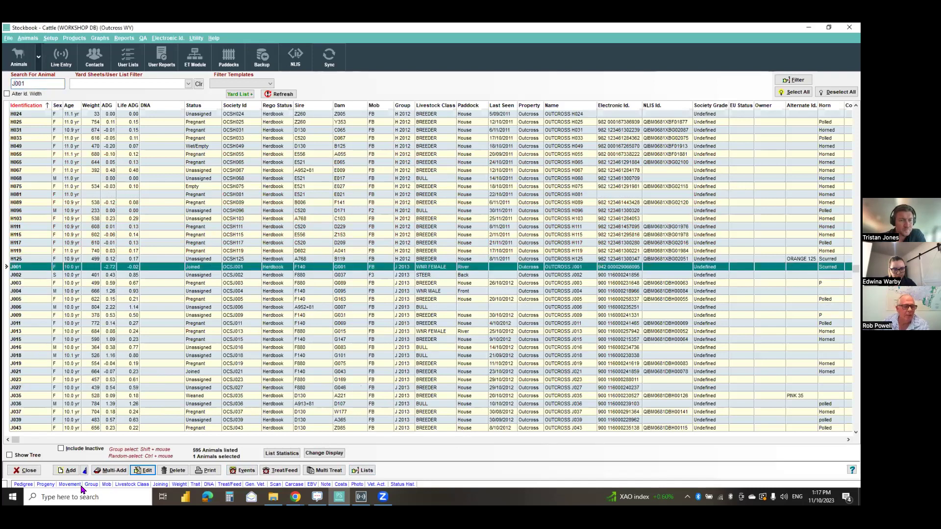
pyautogui.click(311, 485)
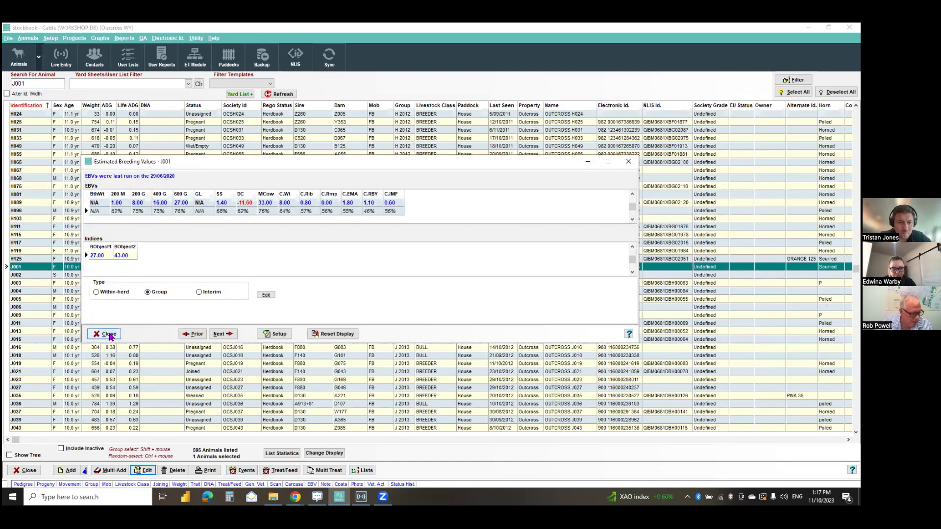
pyautogui.click(110, 335)
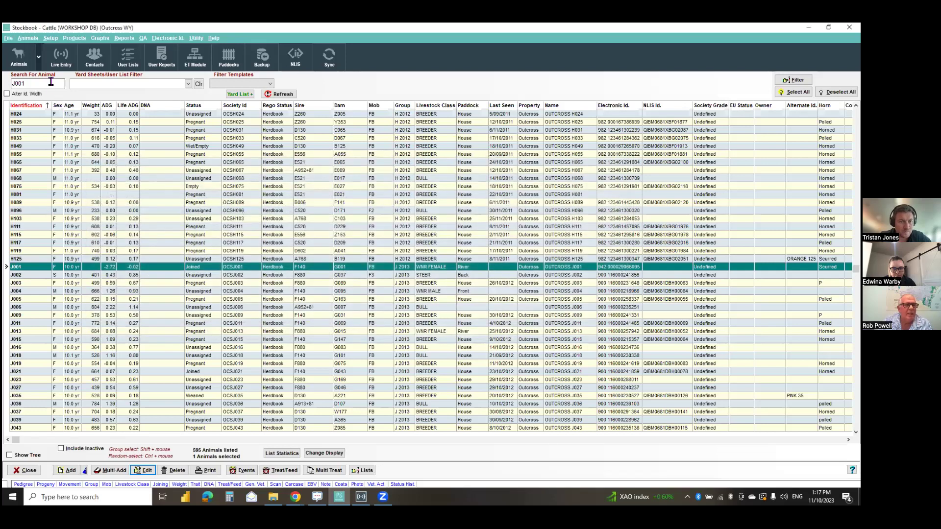
# - Search for R001 and check its 'Bad eye' note
pyautogui.doubleClick(51, 82)
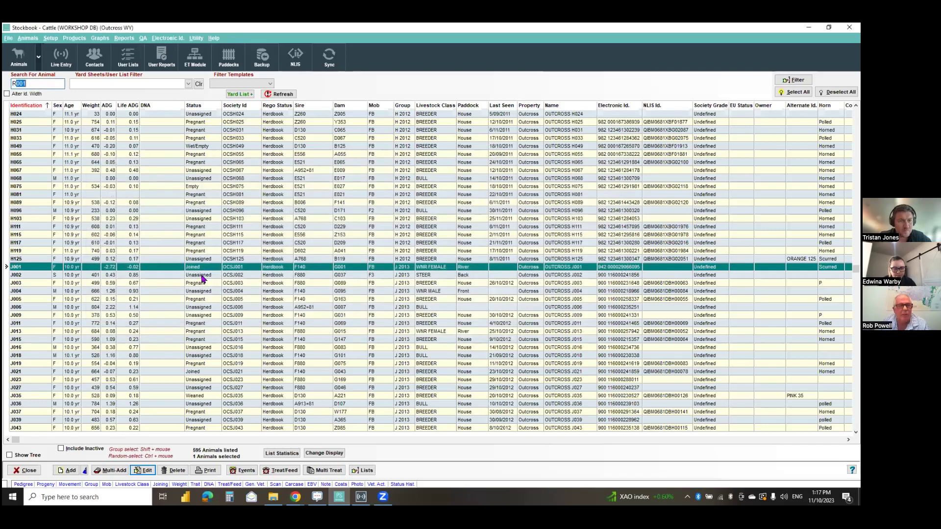
pyautogui.click(326, 484)
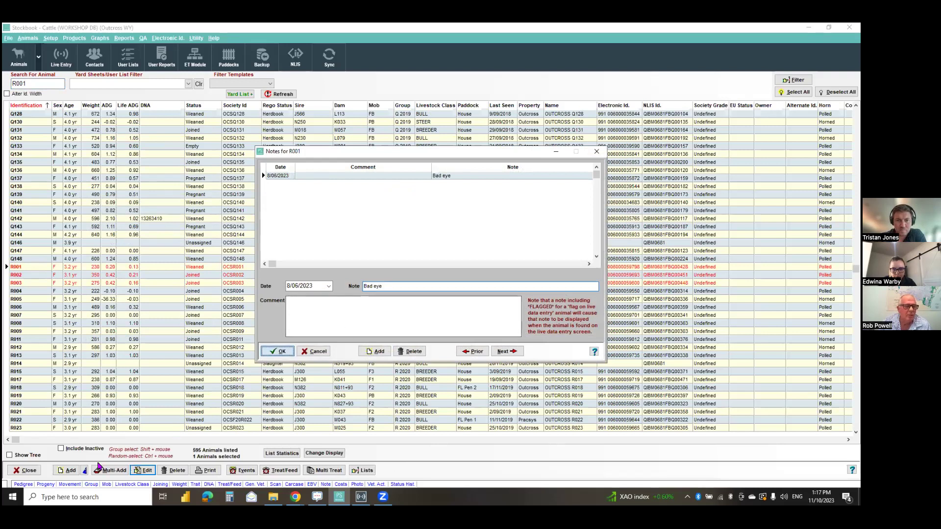
pyautogui.click(273, 351)
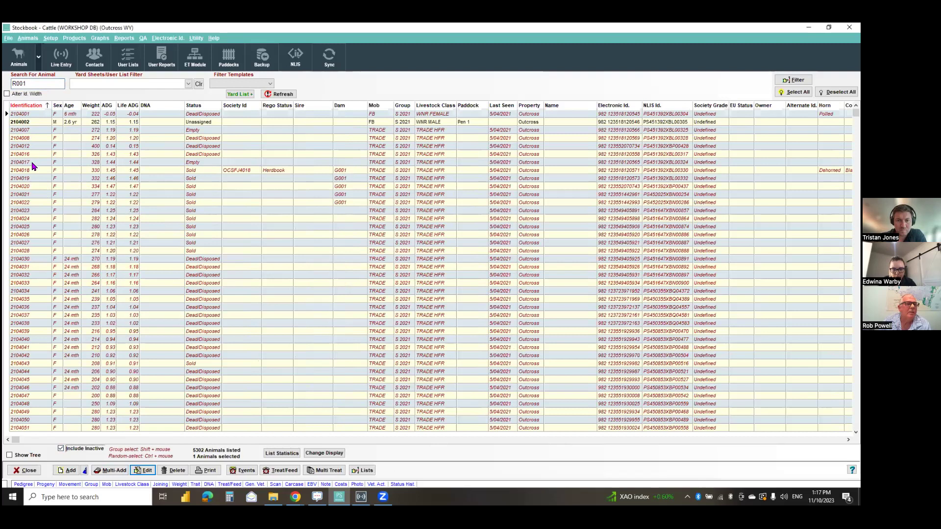
# - Open animal 2104018's purchase/sale details: bought at 665.28, sold at 2000.00 per head
pyautogui.click(269, 172)
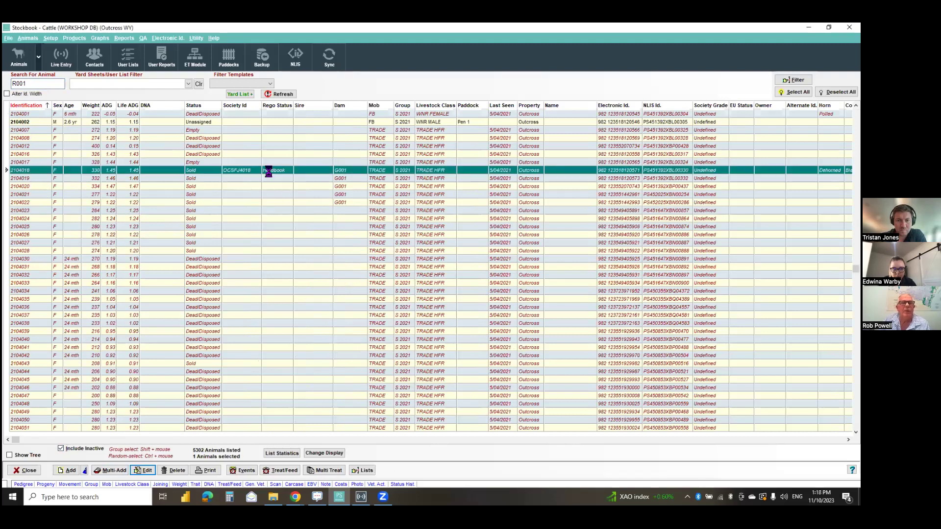
pyautogui.doubleClick(269, 176)
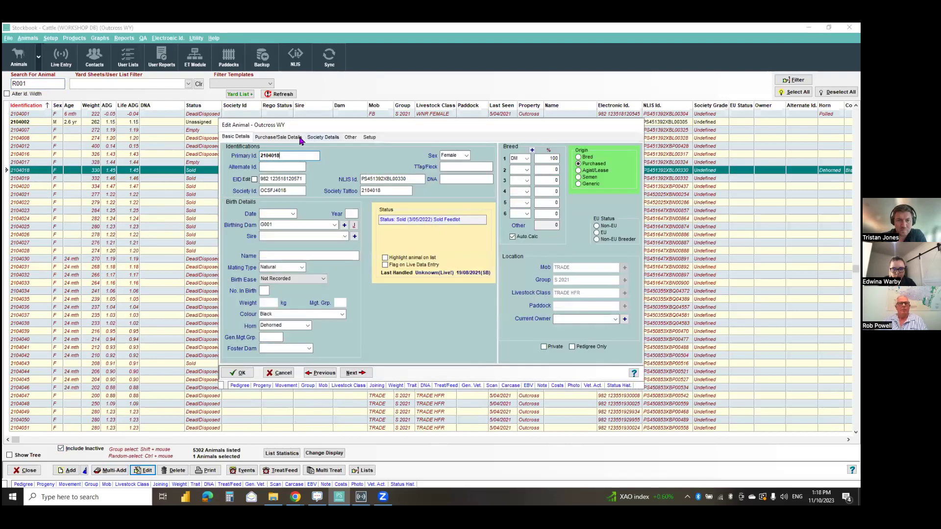
pyautogui.click(289, 139)
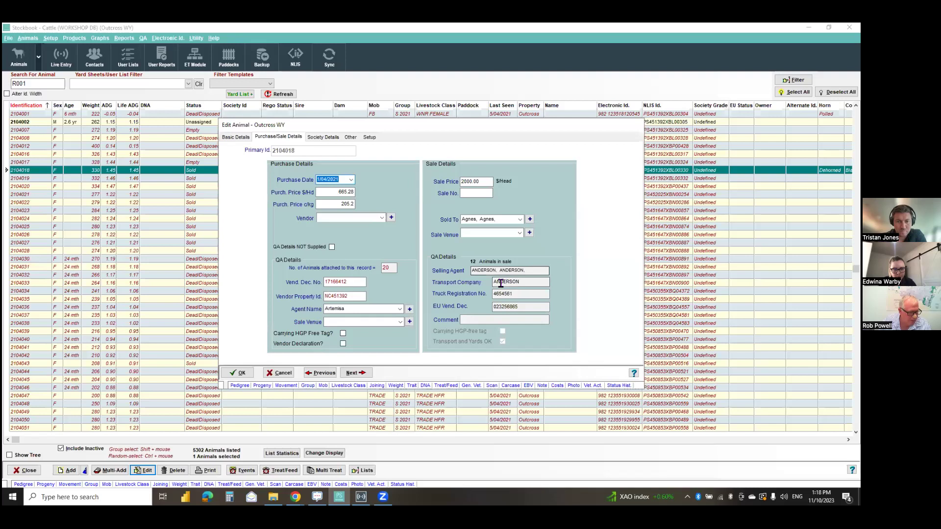
# - Cancel 2104018's record and filter the list to the Carcase Data Report user list (19 animals)
pyautogui.click(277, 374)
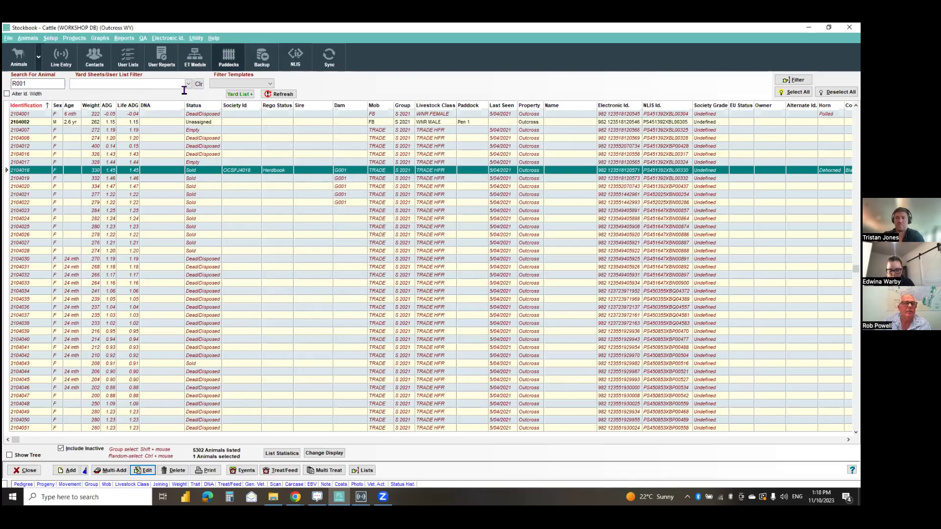
pyautogui.click(188, 84)
pyautogui.scroll(-3, 128, 128)
pyautogui.click(136, 142)
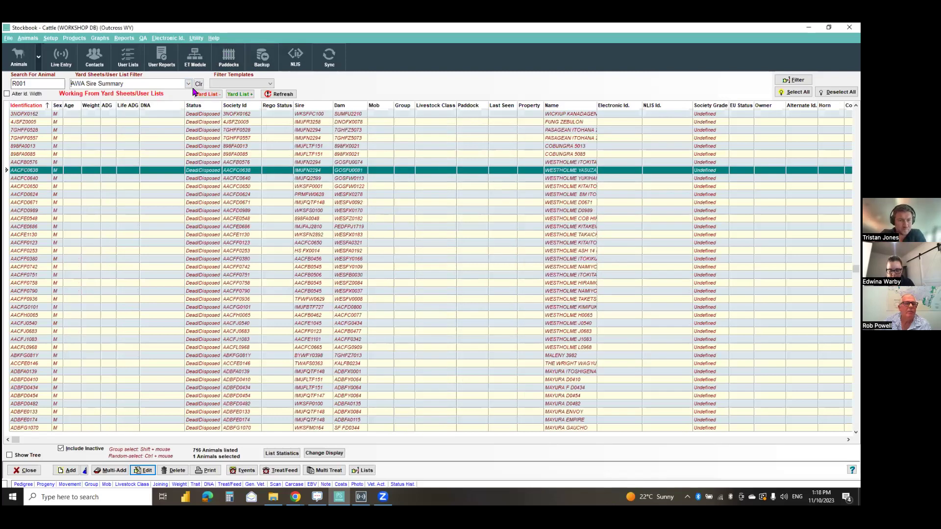
pyautogui.click(188, 84)
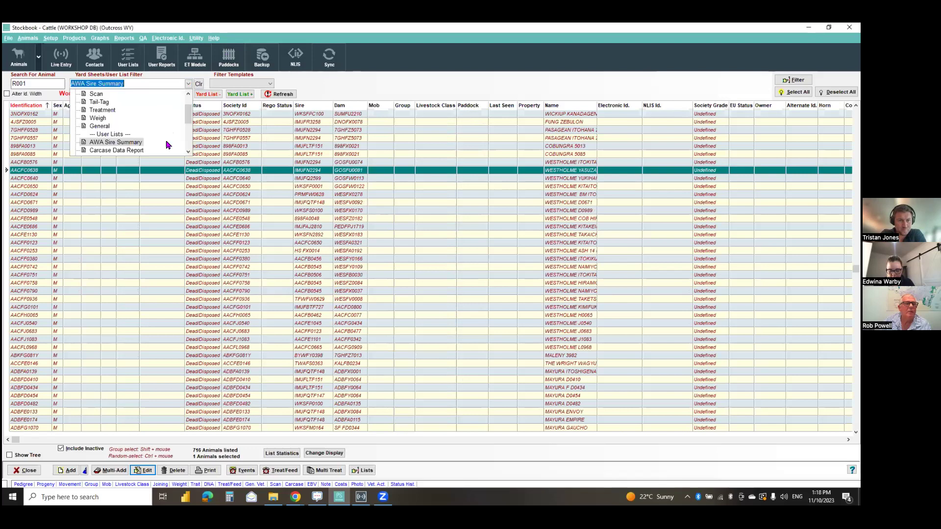
pyautogui.click(139, 151)
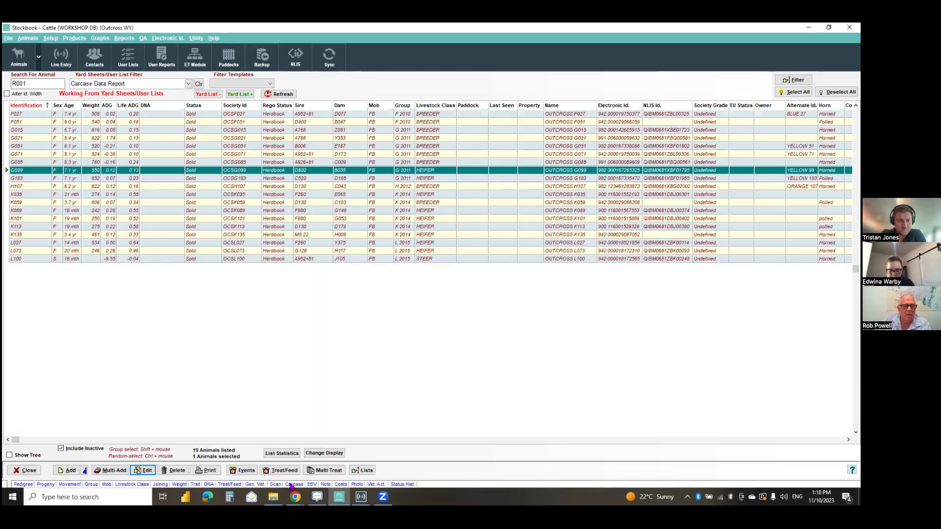
pyautogui.click(298, 484)
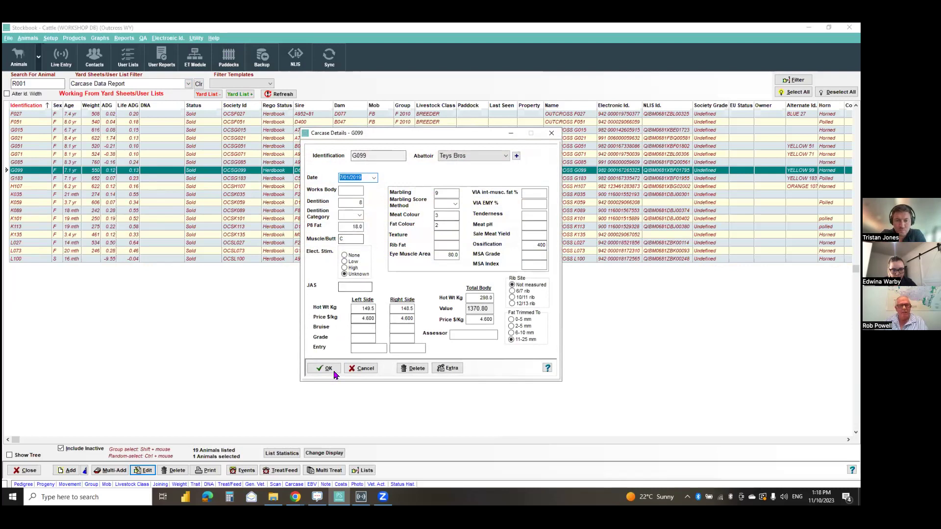
pyautogui.click(361, 369)
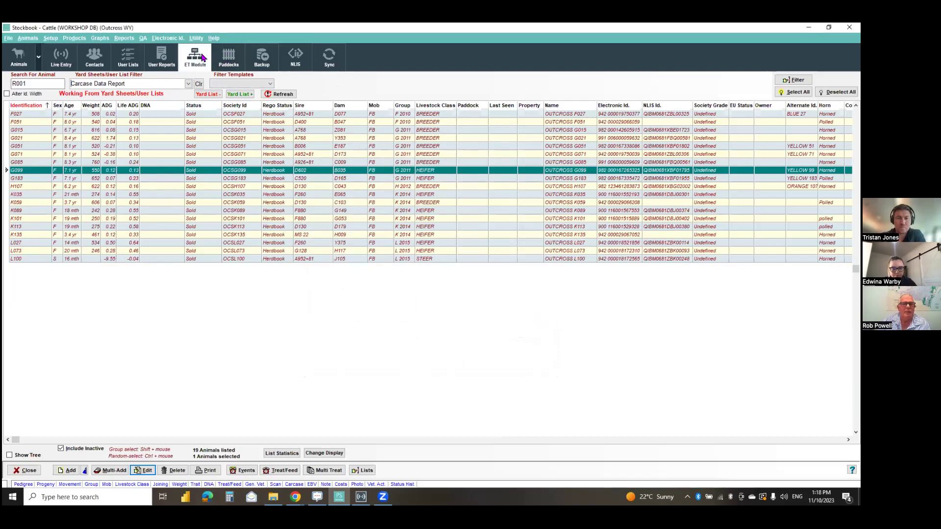
# - List stored embryos filtered to FROZEN status (117), then close the list and open Utility
pyautogui.click(203, 58)
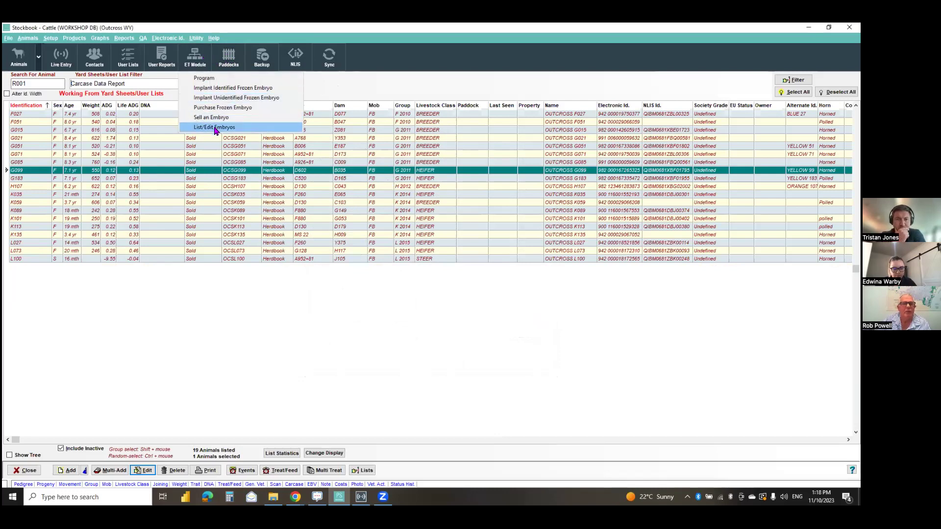
pyautogui.click(216, 128)
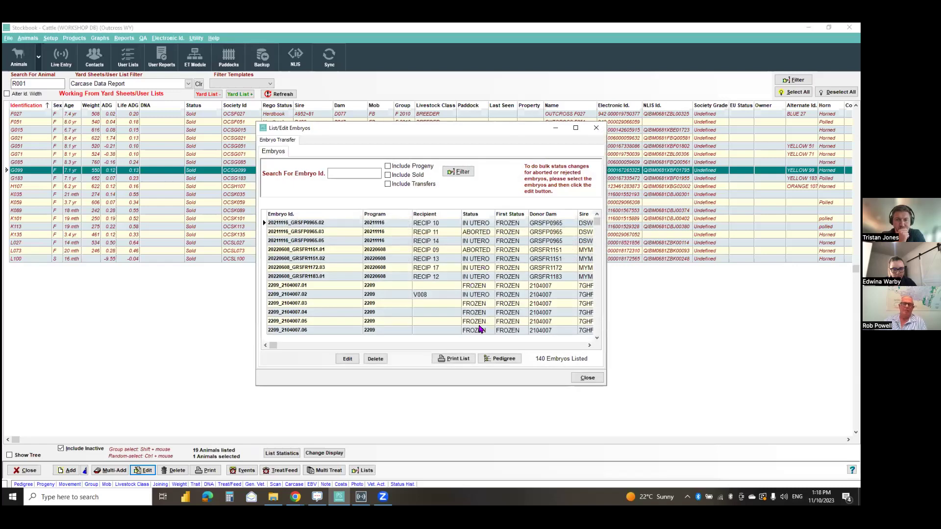
pyautogui.click(459, 171)
pyautogui.click(463, 273)
pyautogui.click(408, 309)
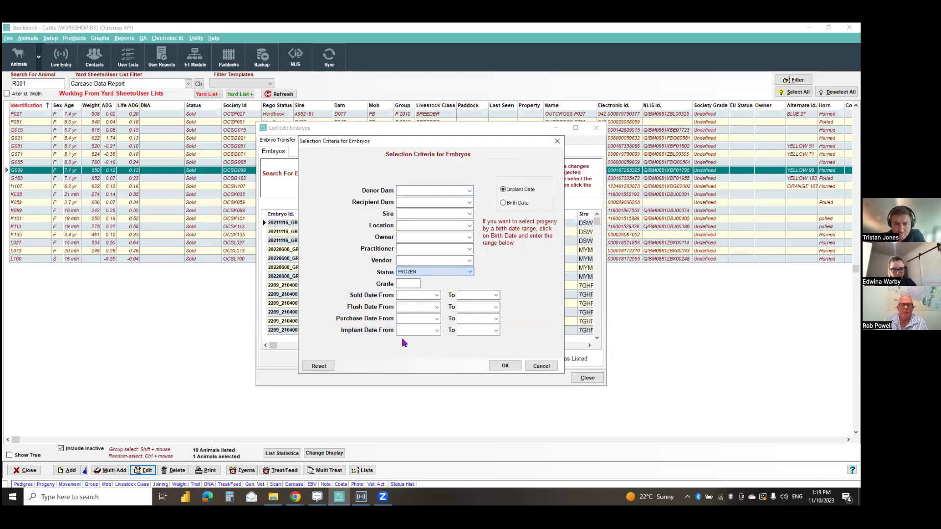
pyautogui.click(505, 366)
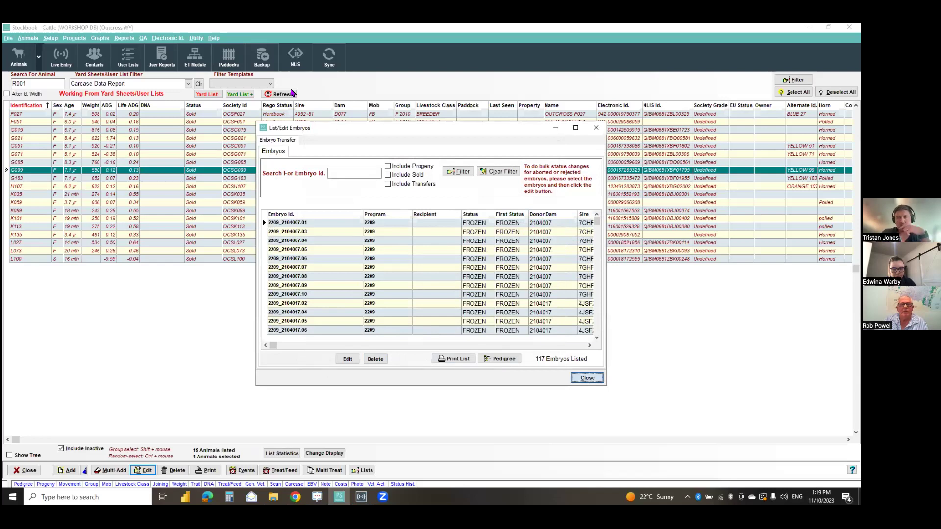
pyautogui.press('Escape')
pyautogui.click(196, 38)
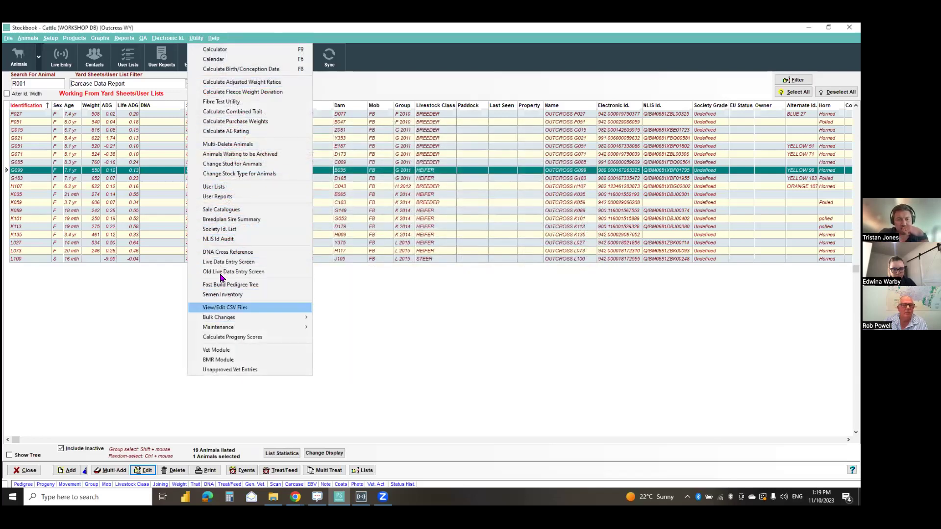
pyautogui.click(222, 294)
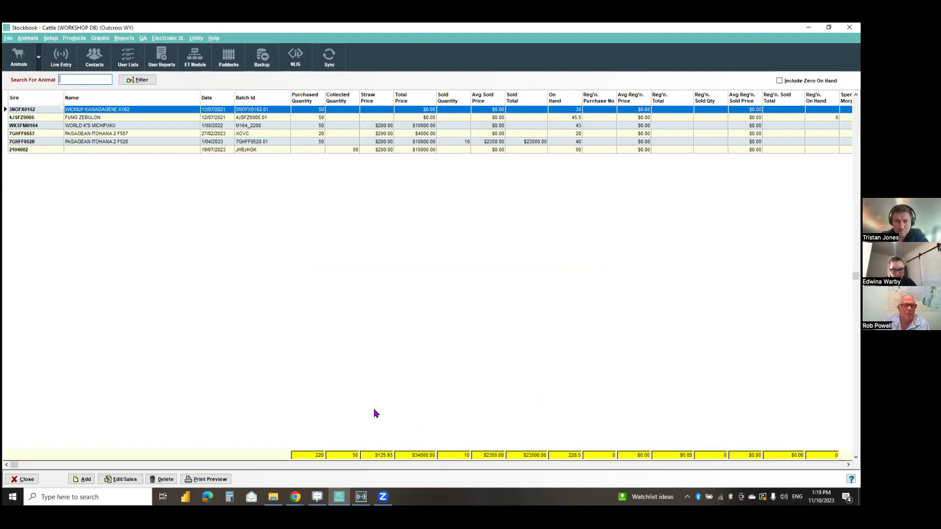
pyautogui.click(25, 480)
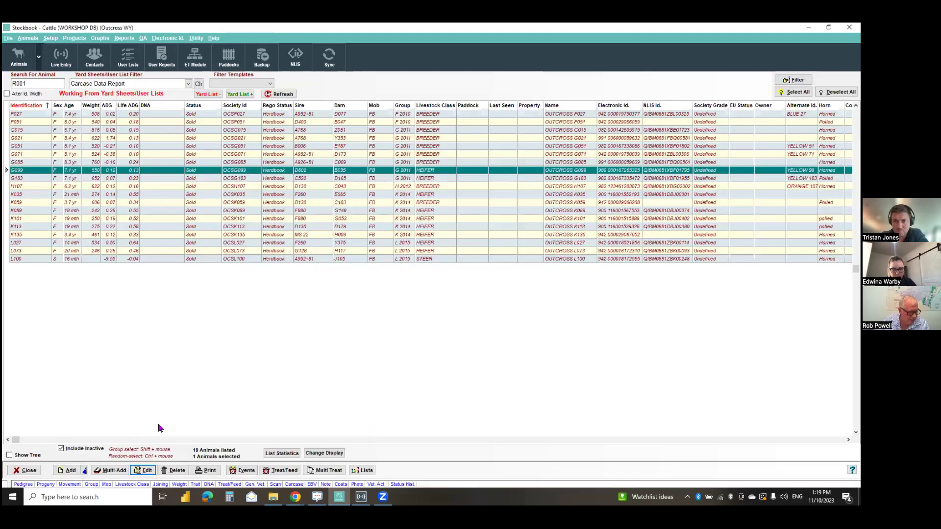
# - Reload the full Animals list and open the Animal Search Filter
pyautogui.click(26, 471)
pyautogui.click(18, 56)
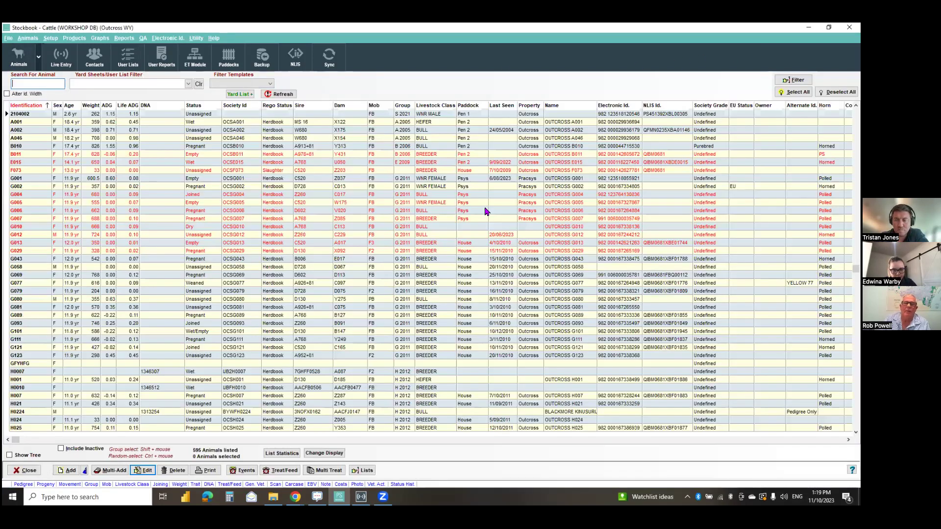
pyautogui.hotkey('ctrl', 'f')
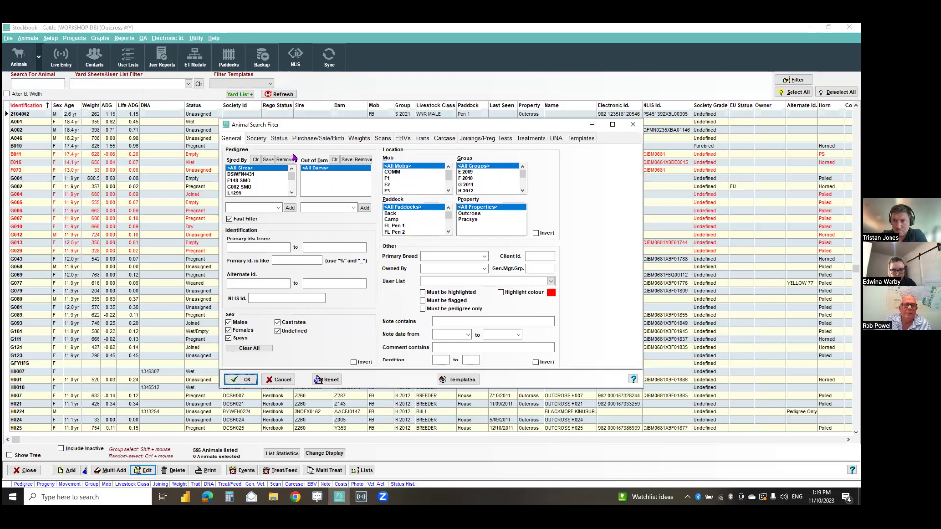
# - Browse the filter's Society, Status, Purchase/Sale/Birth, Weights, Scans, EBVs and Traits criteria, listing Trait 1 options
pyautogui.click(256, 140)
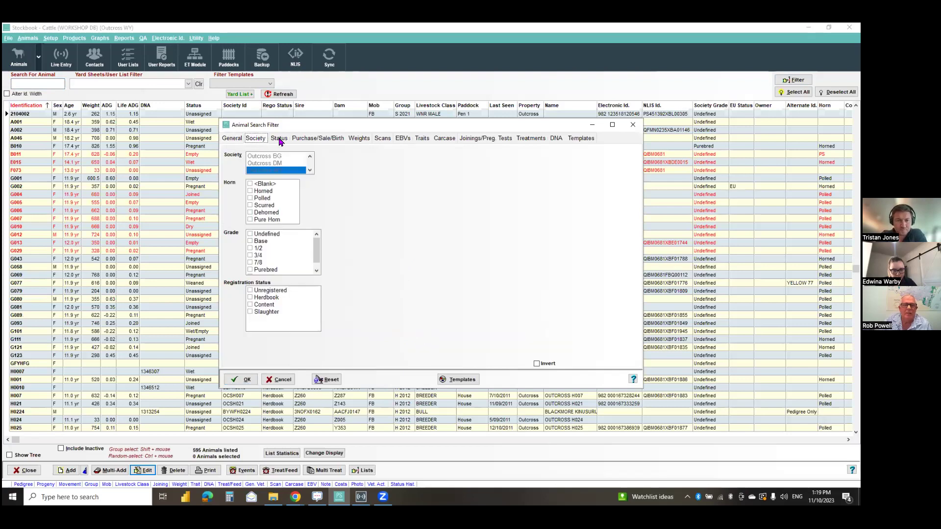
pyautogui.click(279, 139)
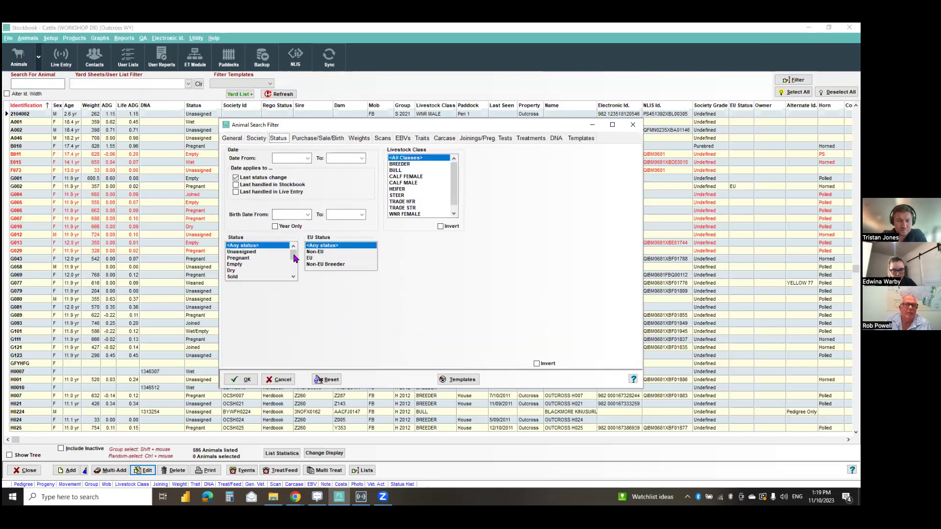
pyautogui.scroll(-3, 296, 255)
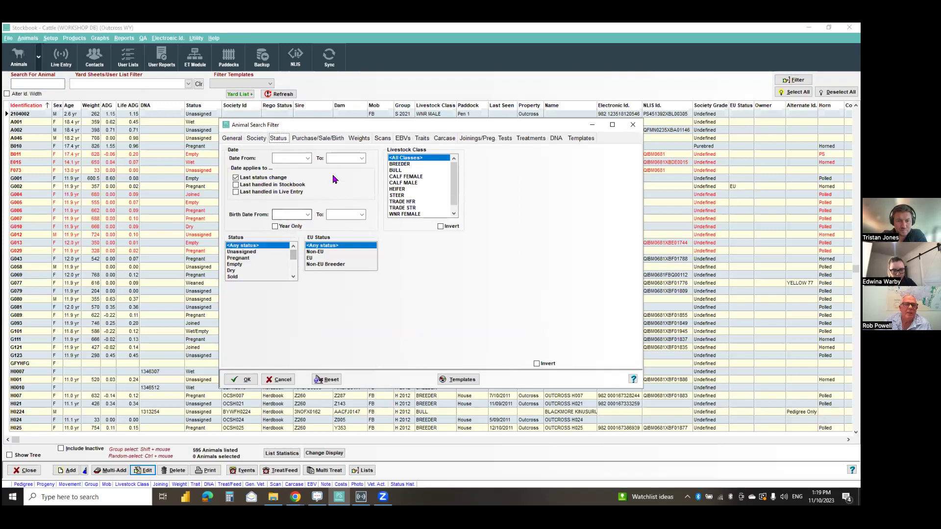
pyautogui.click(327, 140)
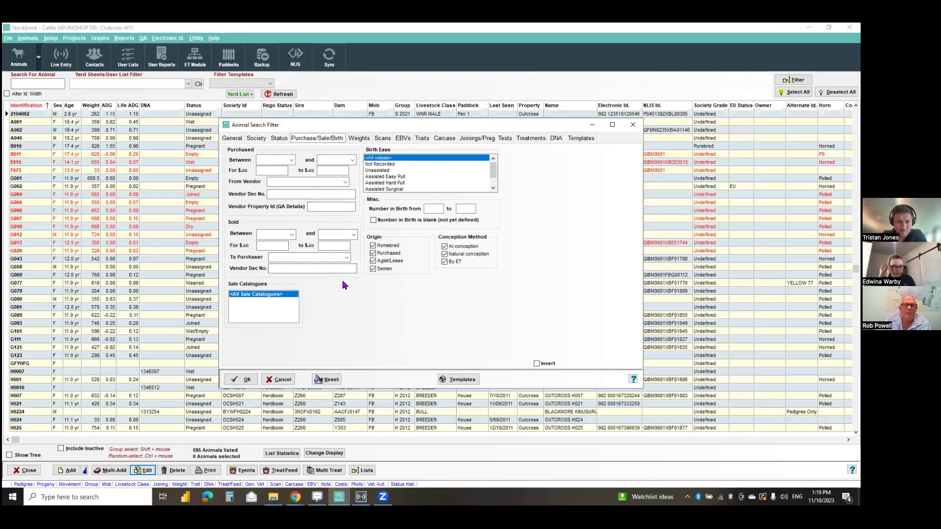
pyautogui.click(361, 140)
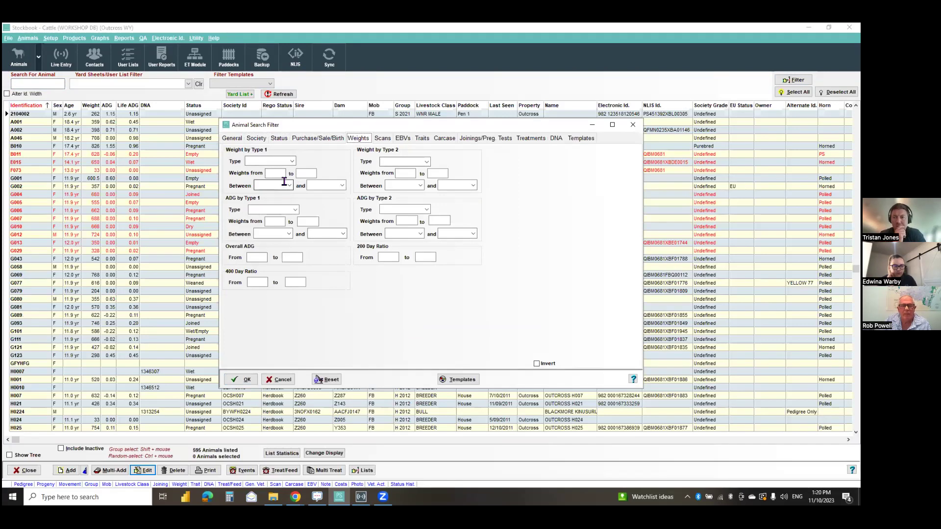
pyautogui.click(383, 138)
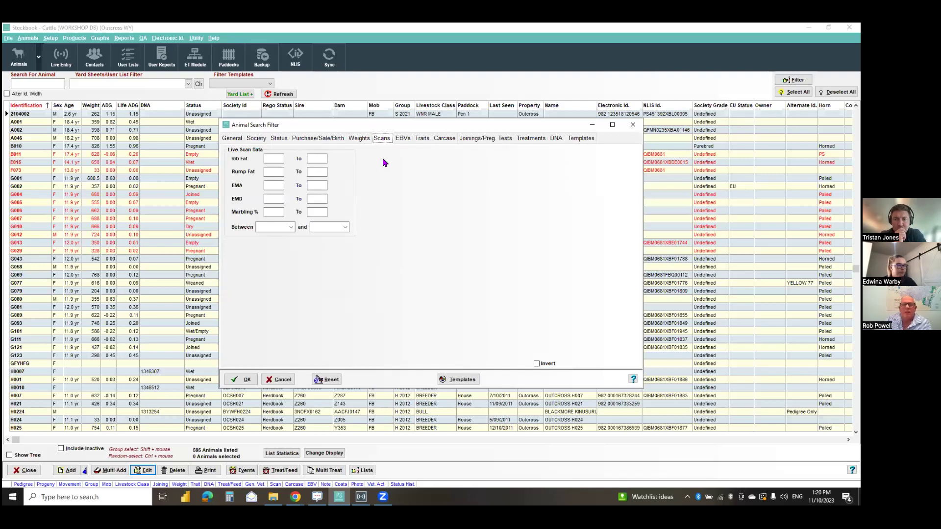
pyautogui.click(402, 139)
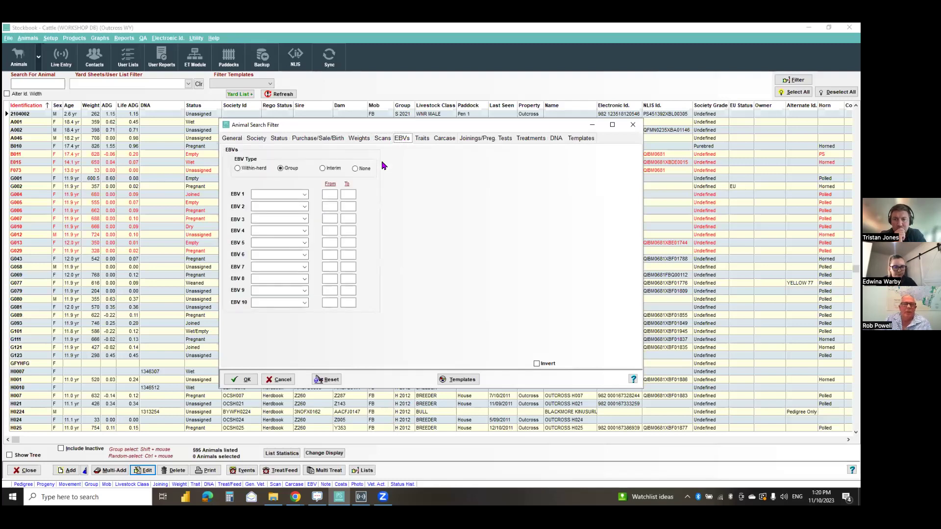
pyautogui.click(423, 140)
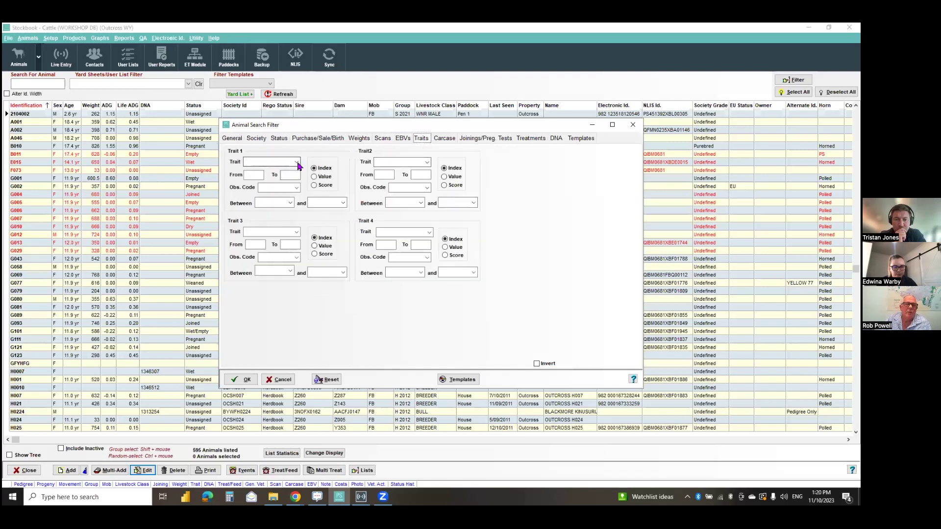
pyautogui.click(296, 162)
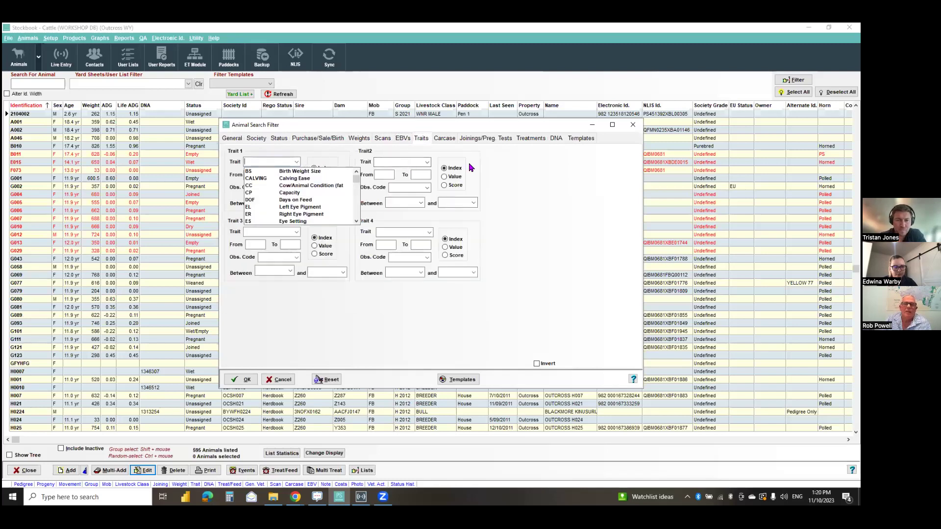
# - Apply a carcase Marbling From 8 To 10 filter, narrowing the list to 61 animals
pyautogui.click(510, 155)
pyautogui.click(439, 141)
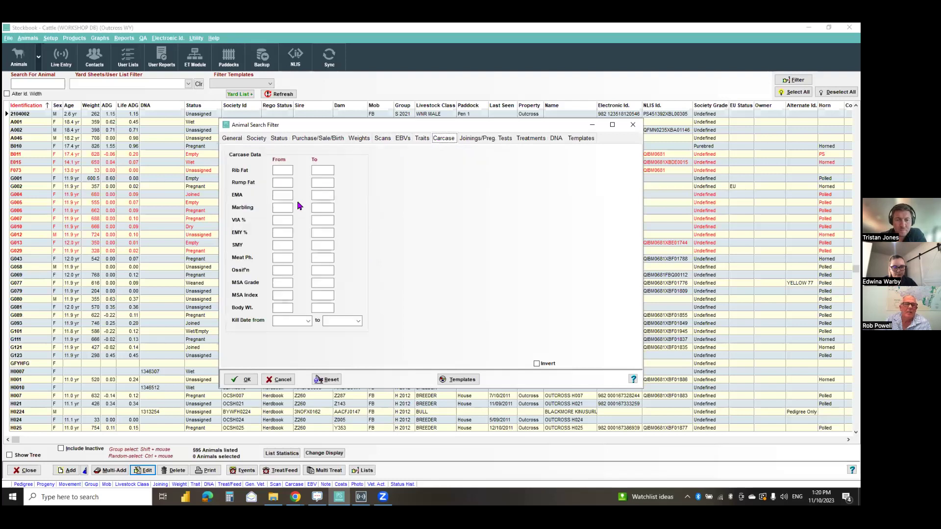
pyautogui.click(287, 208)
pyautogui.write('8')
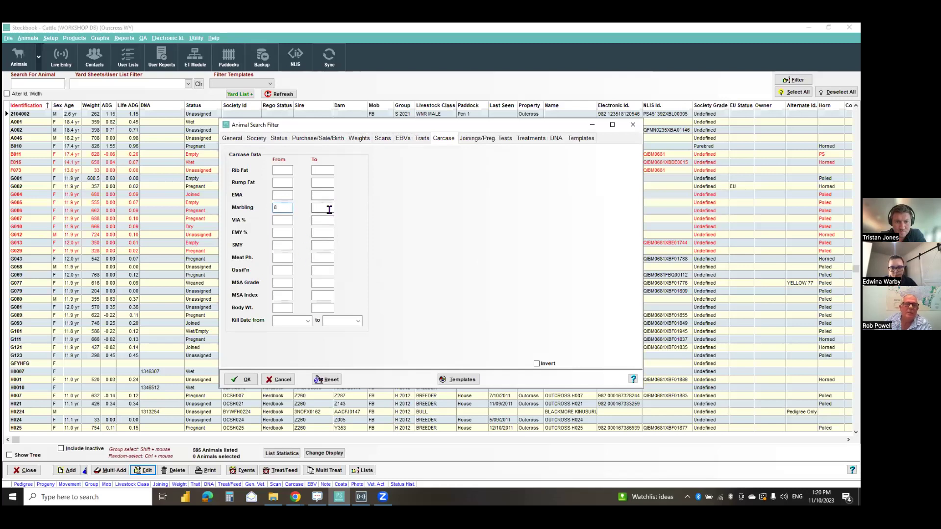
pyautogui.write('10')
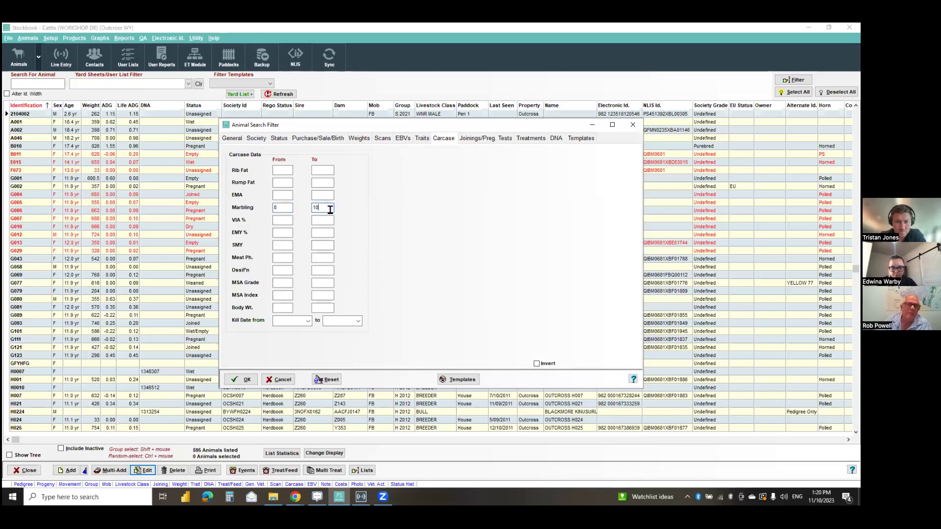
pyautogui.click(242, 380)
# - Include inactive animals, select all 61 marbling-filtered animals, and open the Carcase report settings
pyautogui.click(65, 450)
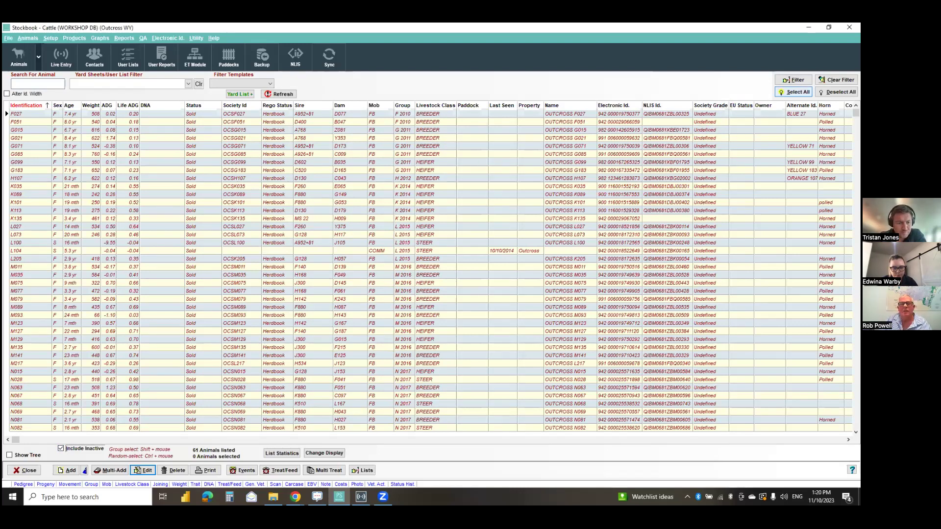
pyautogui.click(794, 92)
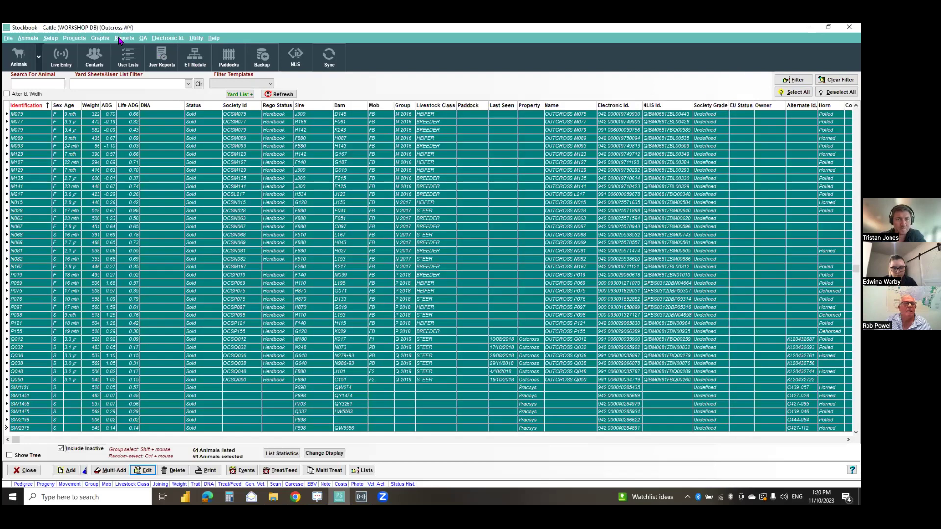
pyautogui.click(124, 38)
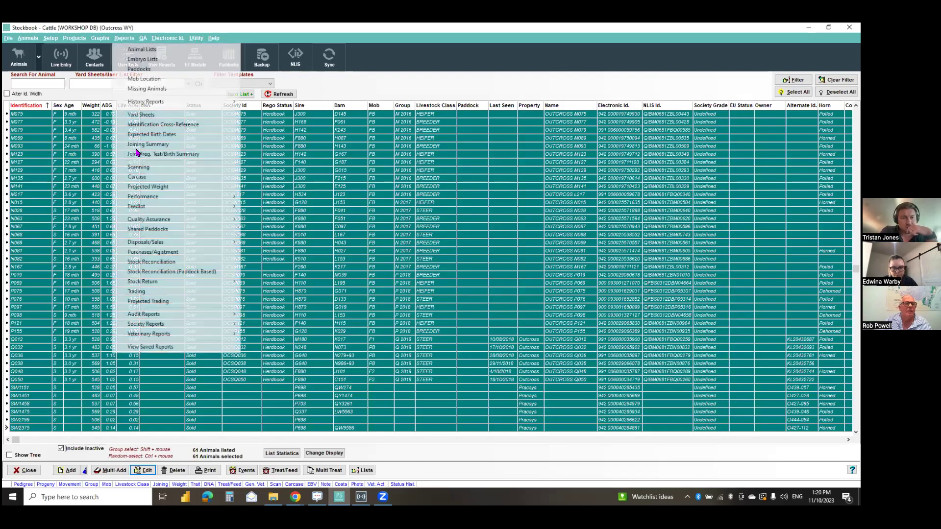
pyautogui.click(137, 177)
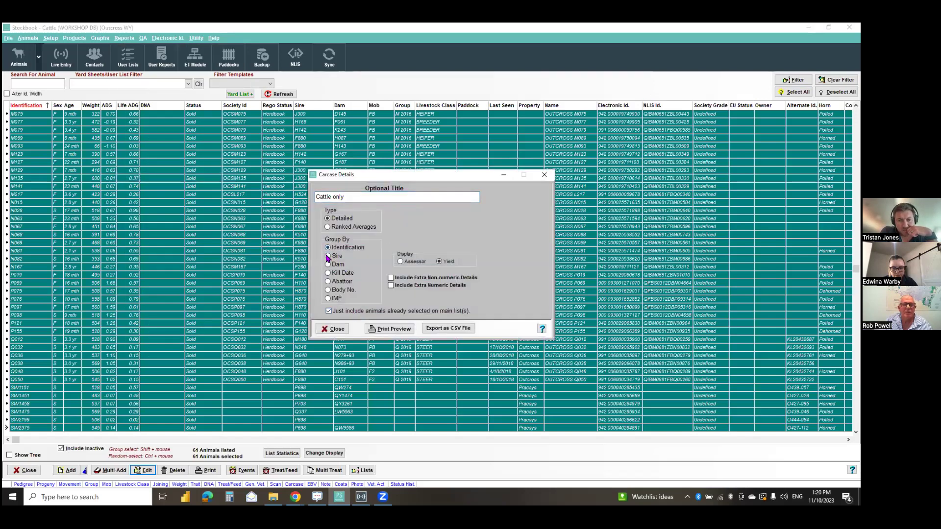
# - Preview the 5-page carcase report grouped by sire (61 animals, 89,908.10), then close it
pyautogui.click(385, 329)
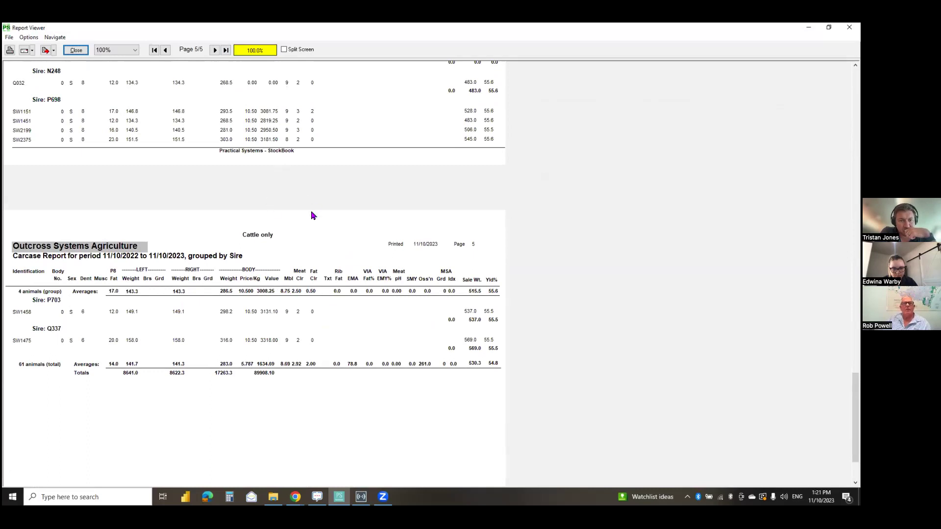
pyautogui.scroll(6, 309, 216)
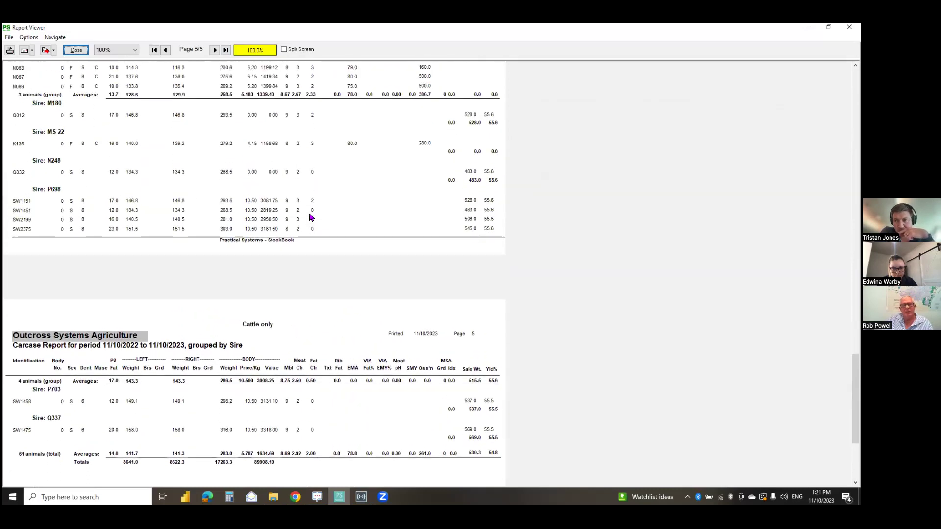
pyautogui.scroll(7, 310, 217)
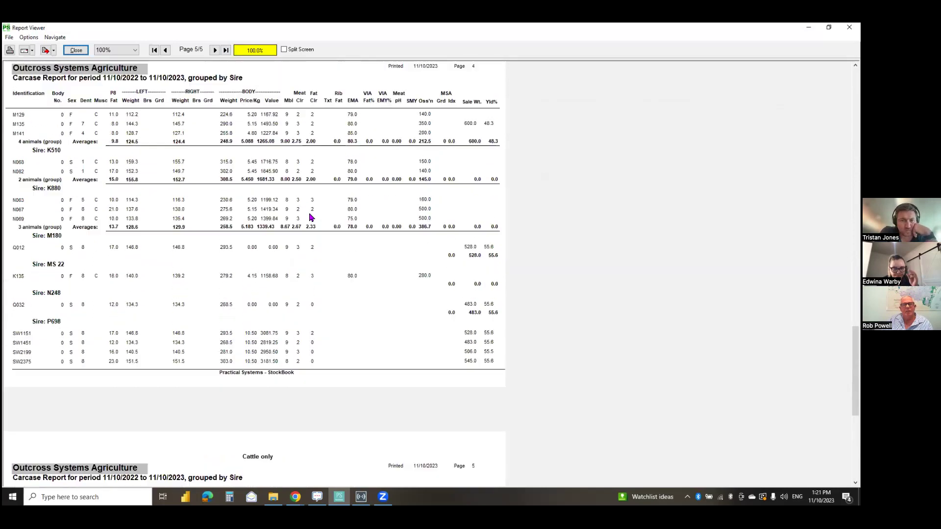
pyautogui.scroll(6, 309, 216)
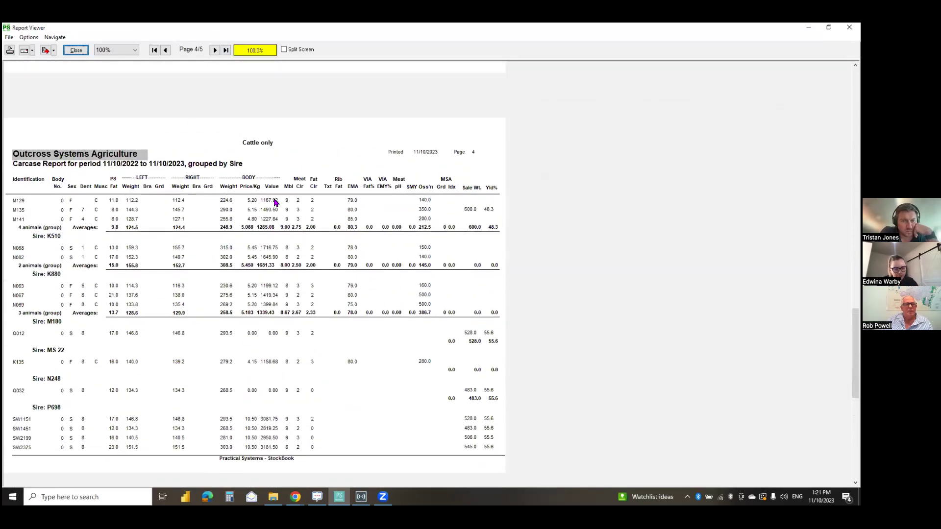
pyautogui.scroll(1, 101, 105)
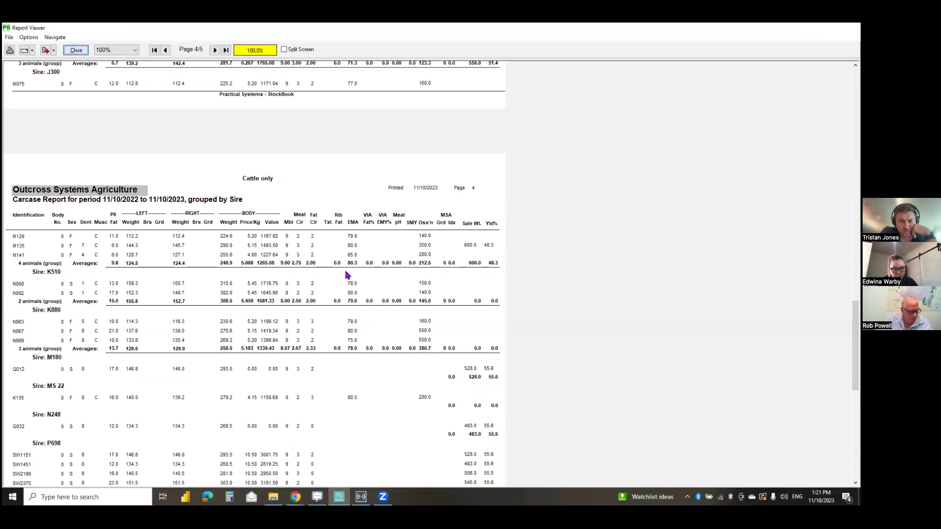
pyautogui.press('Escape')
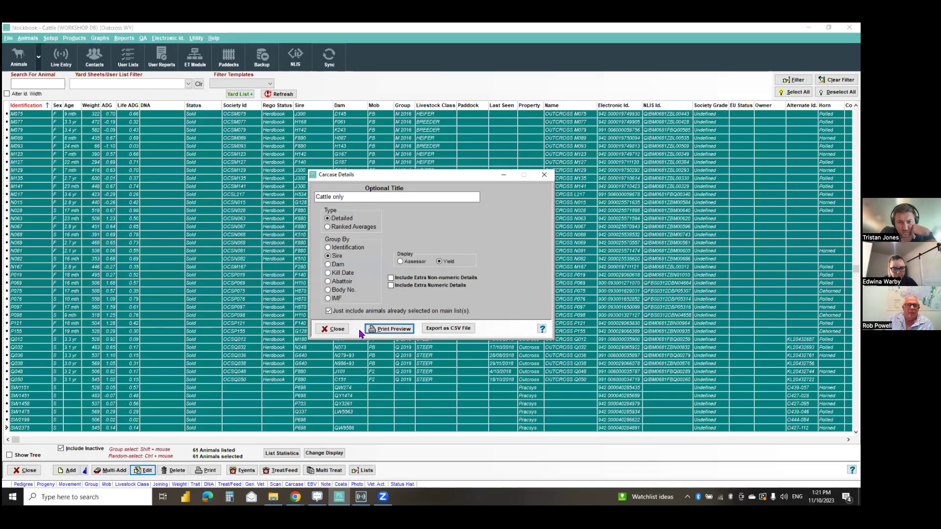
# - Close Carcase Details and exclude inactive animals so all 595 animals are listed
pyautogui.press('Escape')
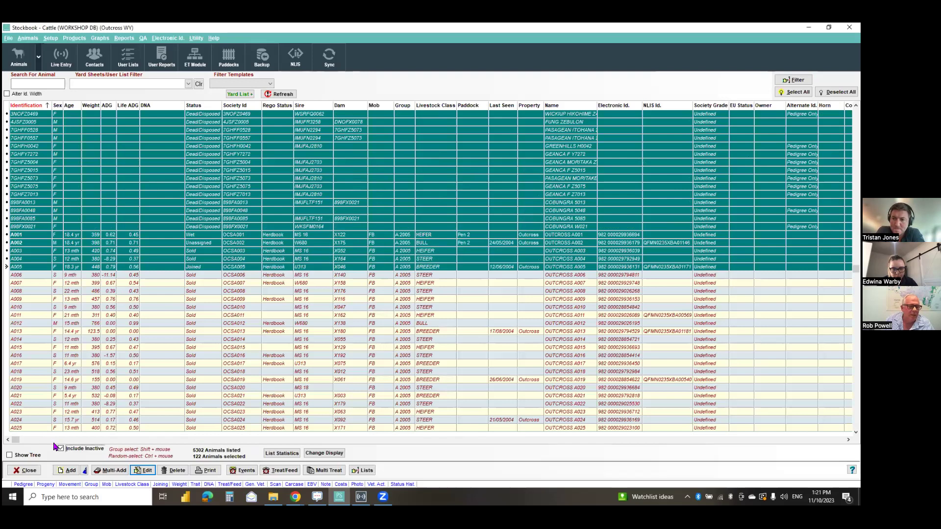
pyautogui.click(59, 448)
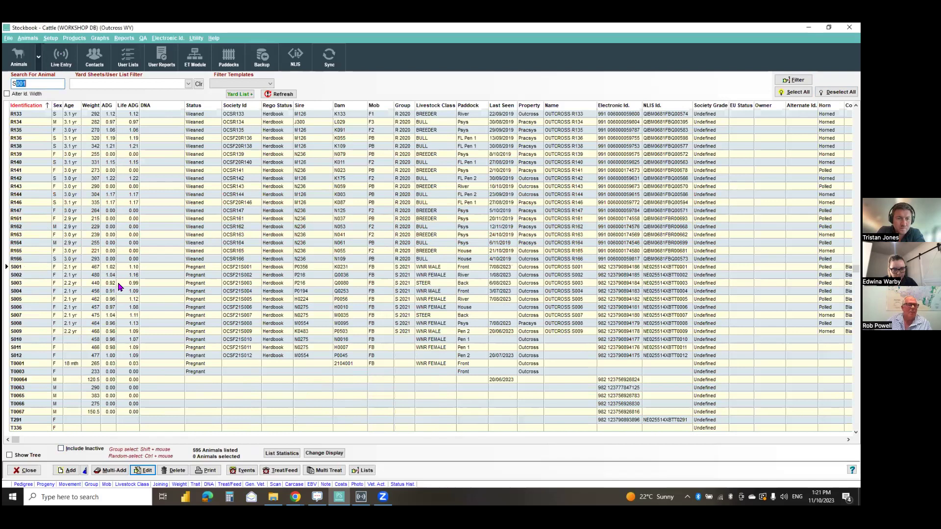
# - Select animals S001 through S012 and open the Master CSV File export
pyautogui.press('Return')
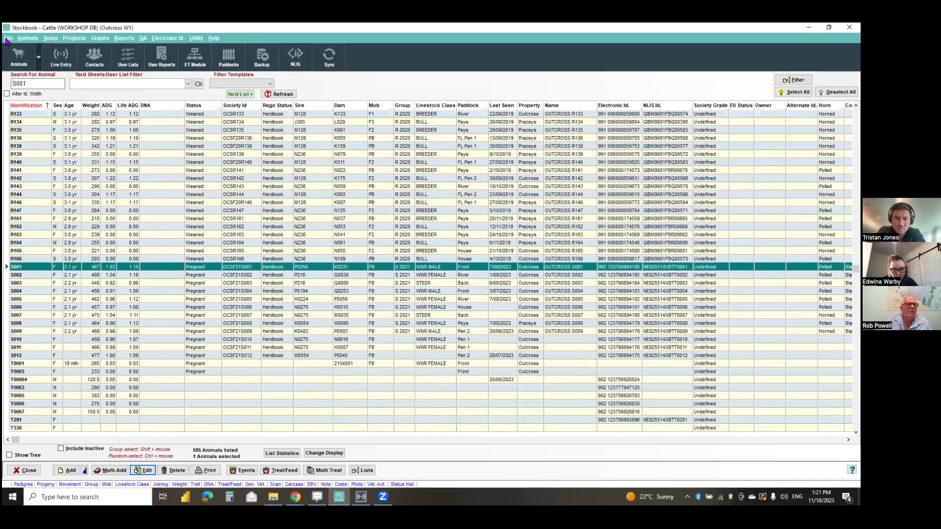
pyautogui.hotkey('shift', 'Down')
pyautogui.hotkey('shift', 'Down')
pyautogui.hotkey('shift', 'Down')
pyautogui.hotkey('shift', 'Down')
pyautogui.hotkey('shift', 'Down')
pyautogui.hotkey('shift', 'Down')
pyautogui.hotkey('shift', 'Down')
pyautogui.hotkey('shift', 'Down')
pyautogui.hotkey('shift', 'Down')
pyautogui.hotkey('shift', 'Down')
pyautogui.hotkey('shift', 'Down')
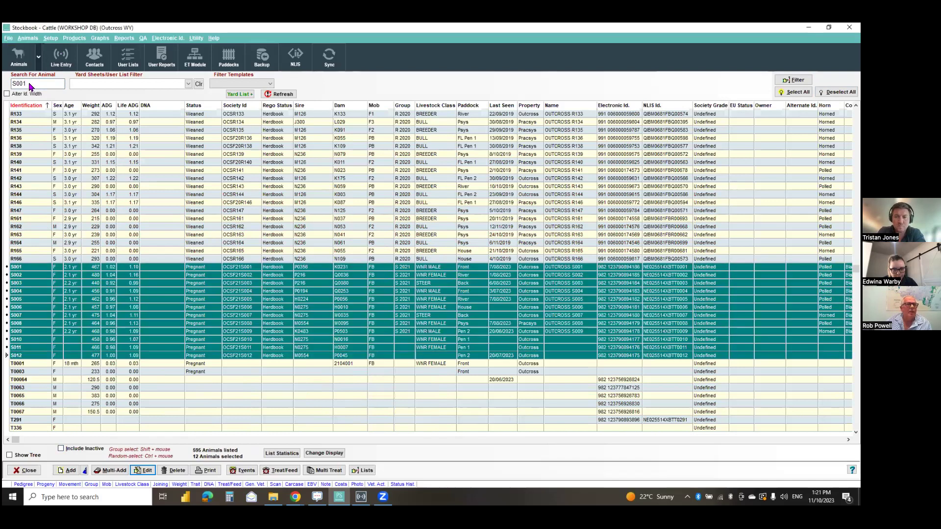
pyautogui.press('alt')
pyautogui.press('Down')
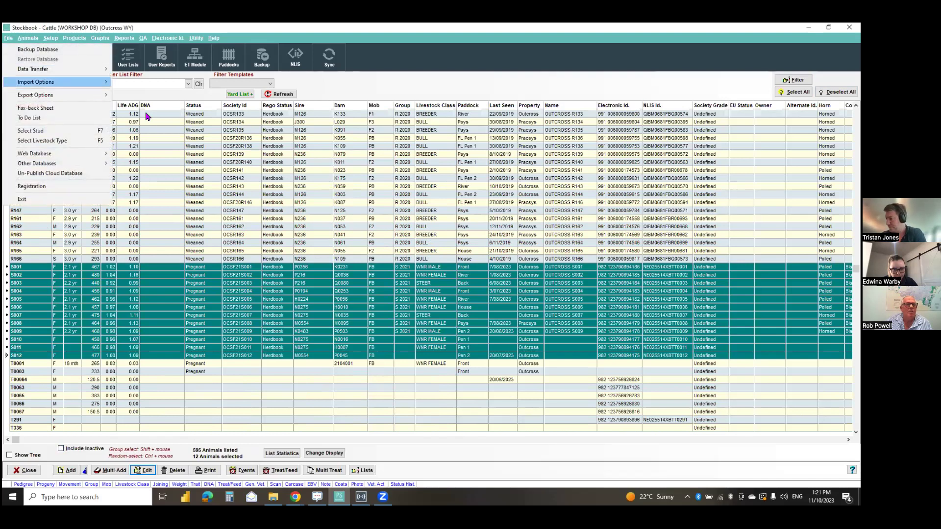
pyautogui.moveTo(74, 94)
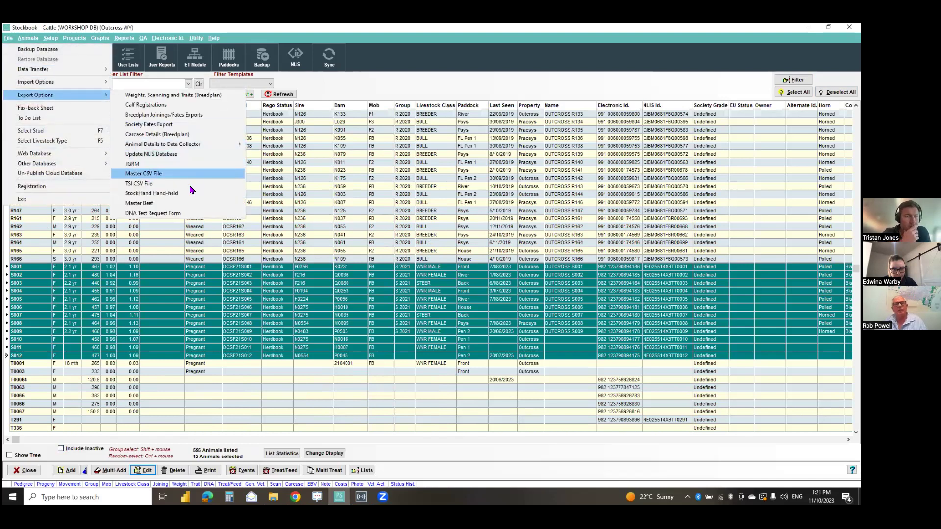
pyautogui.press('Return')
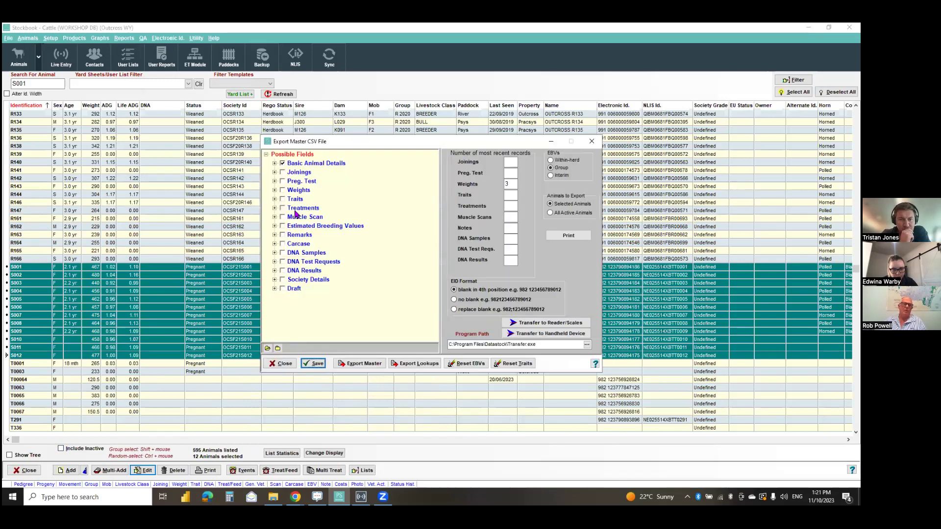
# - Collapse Basic Animal Details, expand the Preg. Test and Joinings fields, then close the export
pyautogui.scroll(-6, 299, 284)
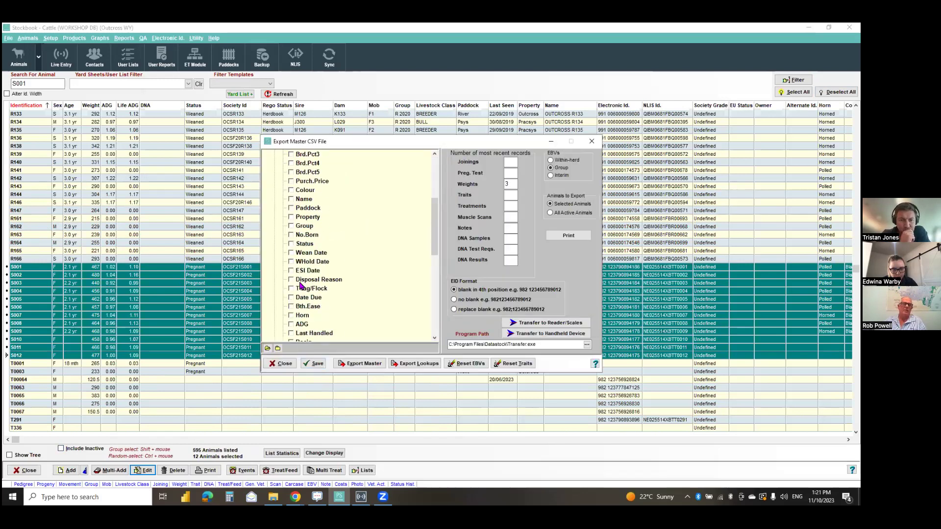
pyautogui.scroll(7, 277, 169)
pyautogui.click(275, 164)
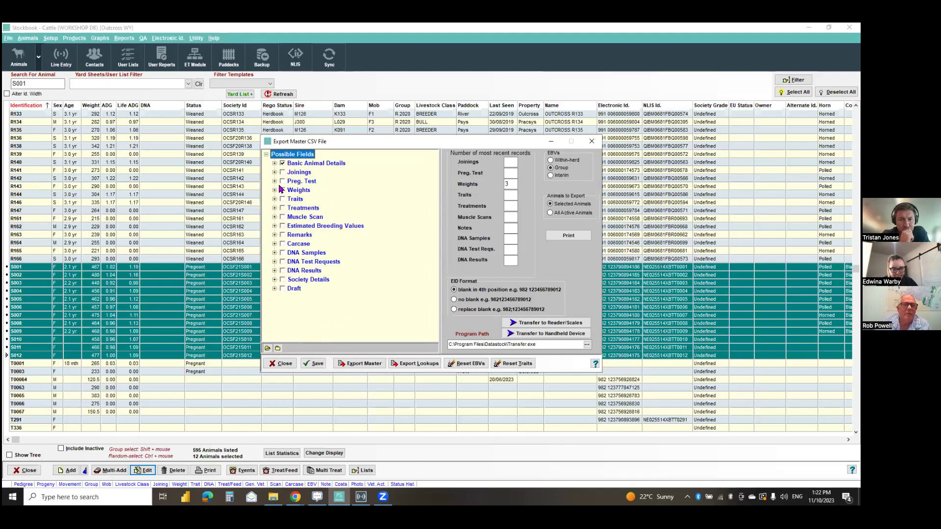
pyautogui.click(275, 181)
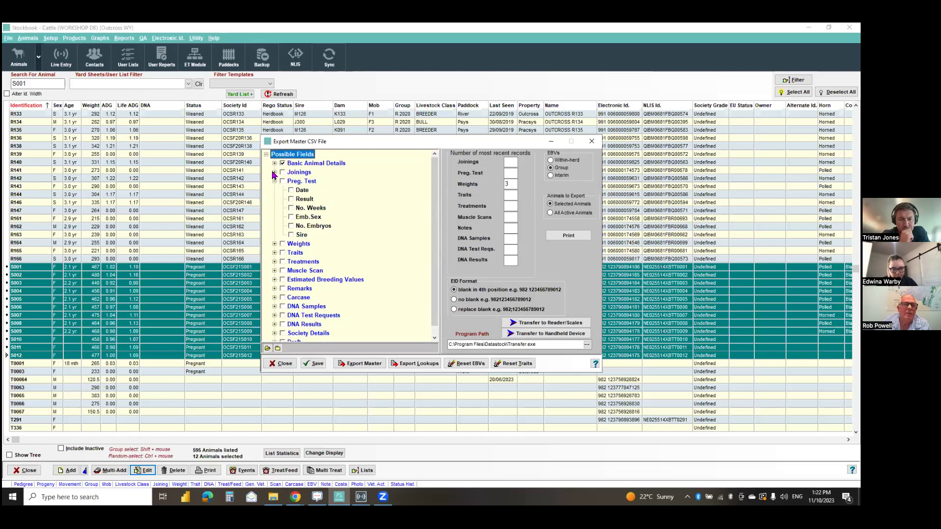
pyautogui.click(274, 172)
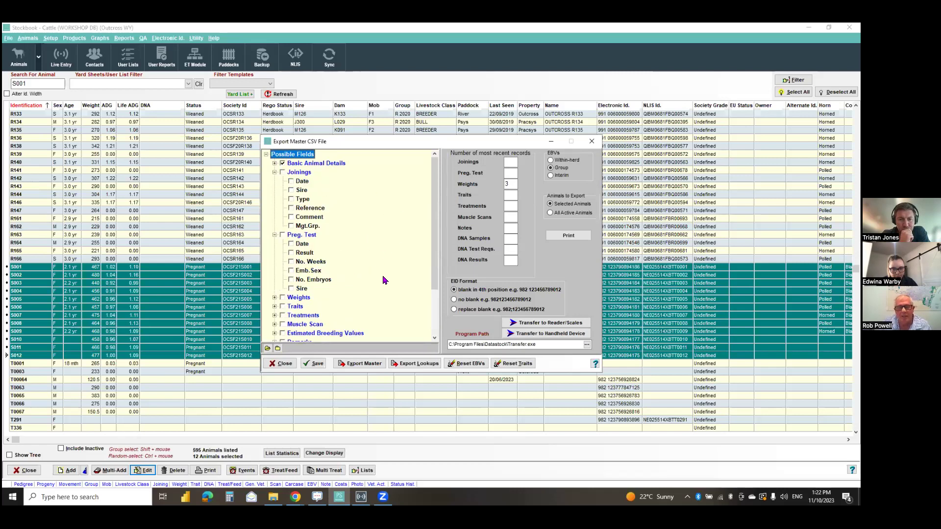
pyautogui.click(316, 365)
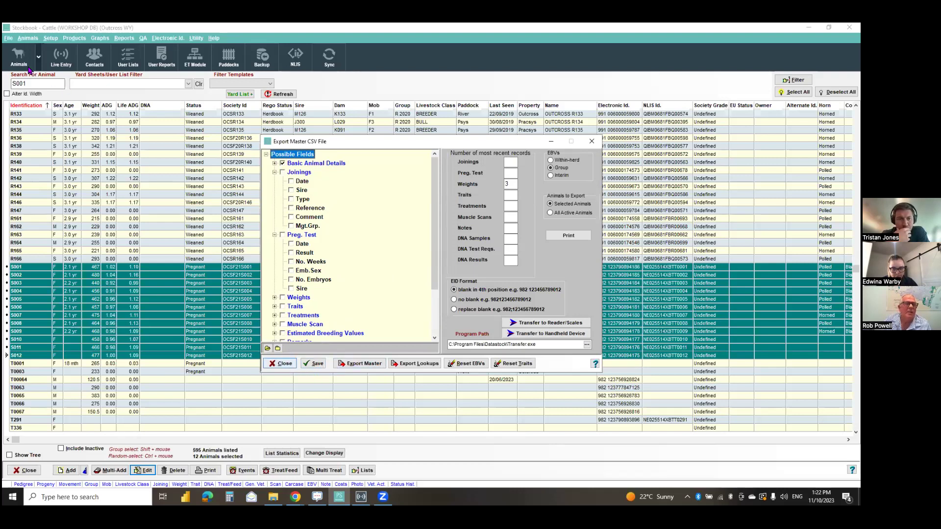
pyautogui.press('Escape')
# - Export weights only with the WW weaning weight code to weights.dat, including a printout
pyautogui.click(9, 37)
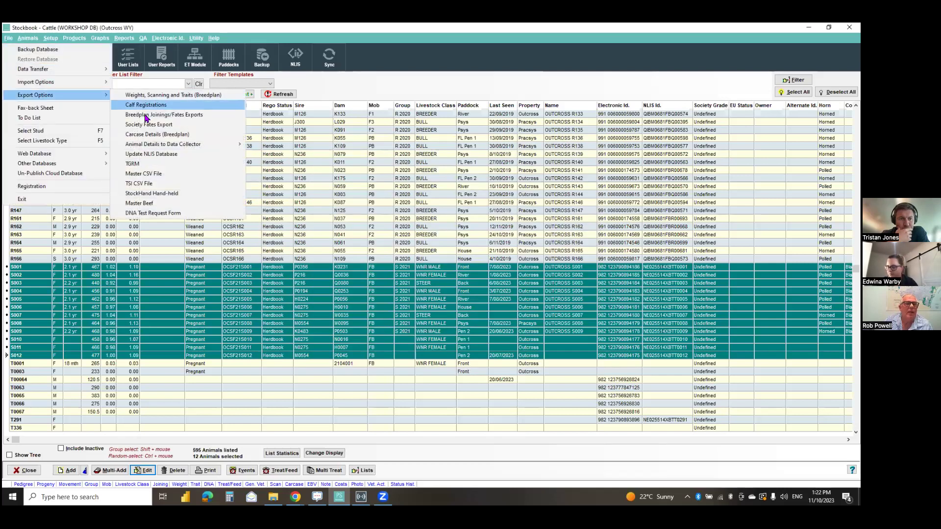
pyautogui.click(161, 95)
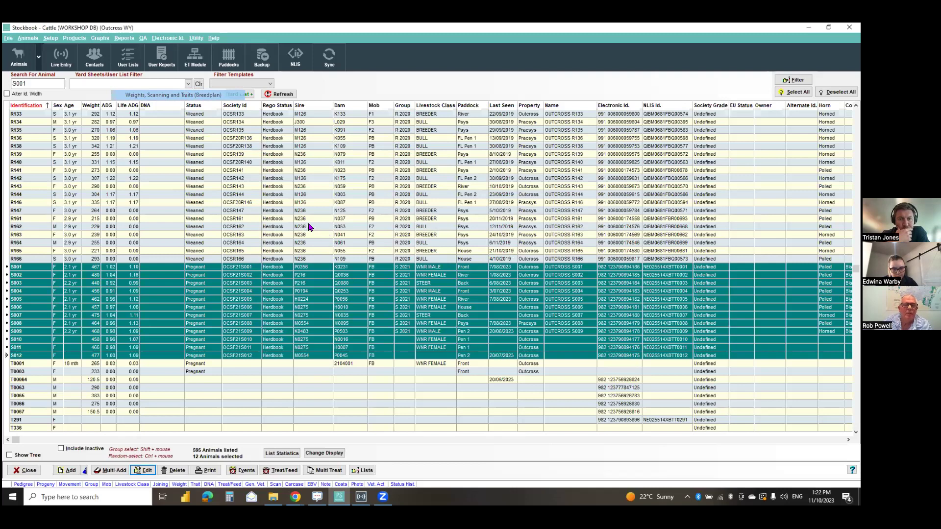
pyautogui.click(448, 223)
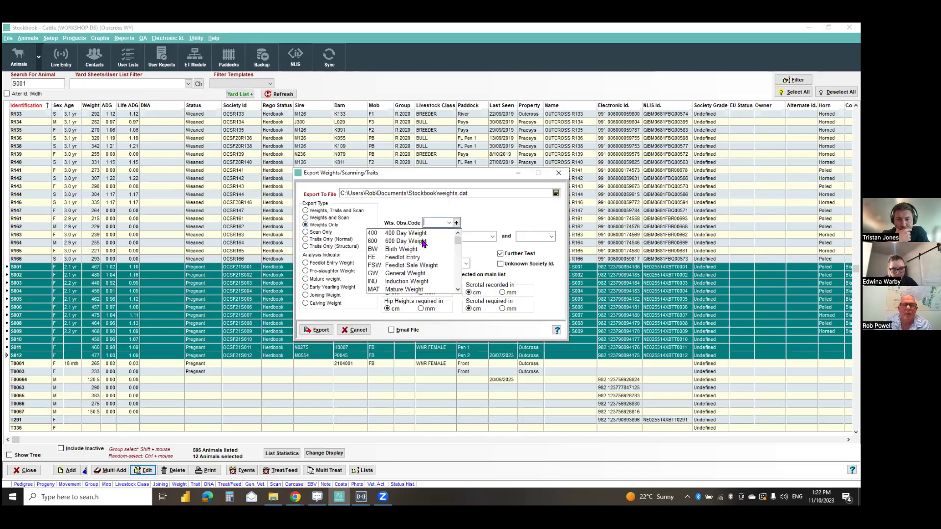
pyautogui.scroll(-1, 431, 290)
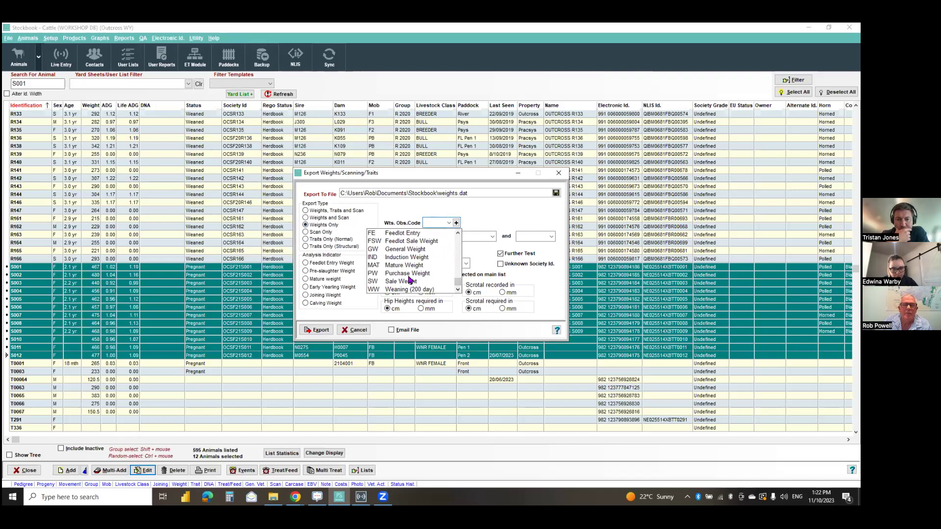
pyautogui.click(409, 289)
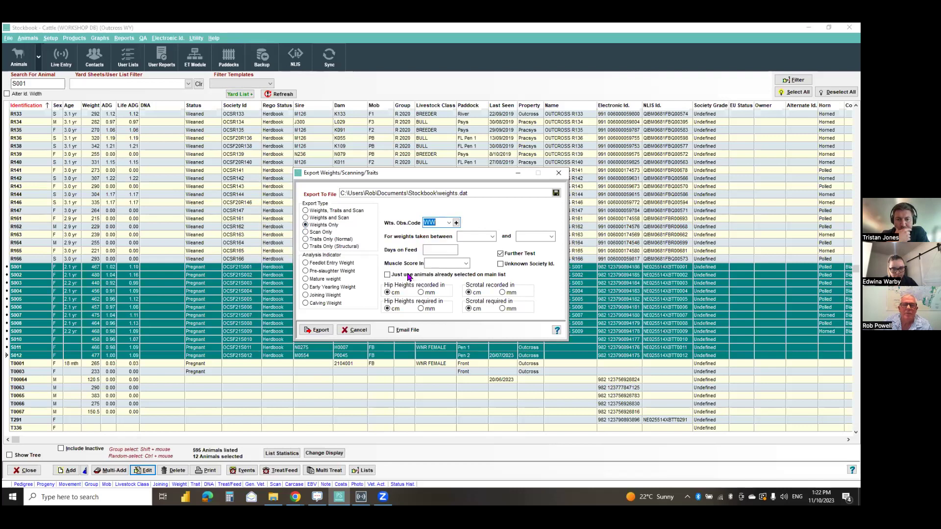
pyautogui.click(319, 331)
pyautogui.click(456, 281)
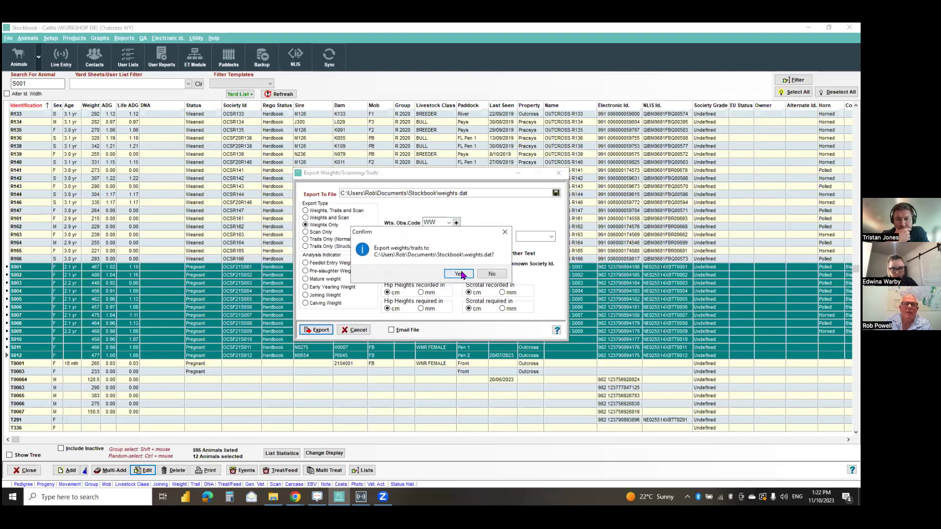
pyautogui.click(463, 275)
pyautogui.click(469, 277)
pyautogui.click(483, 273)
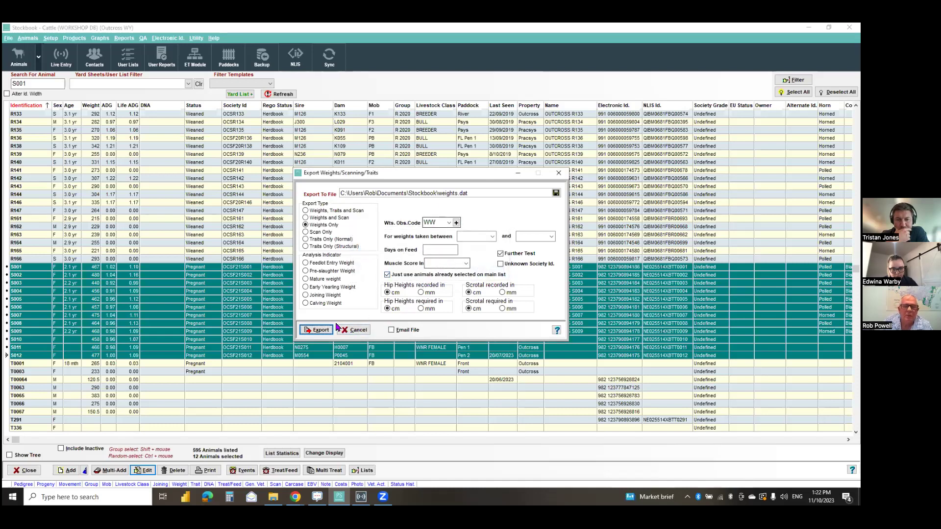
# - Rerun the weights export, overwriting weights.dat with a printout, and close the export window
pyautogui.click(325, 331)
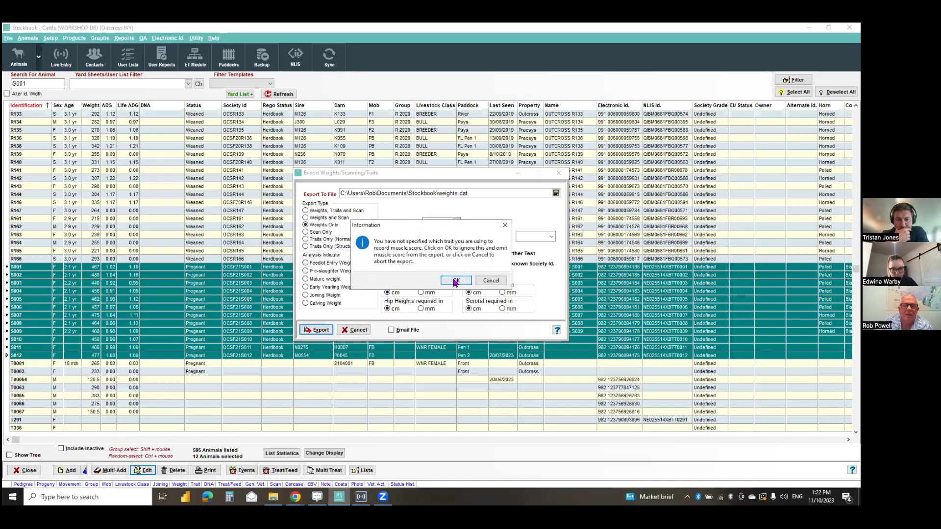
pyautogui.click(459, 275)
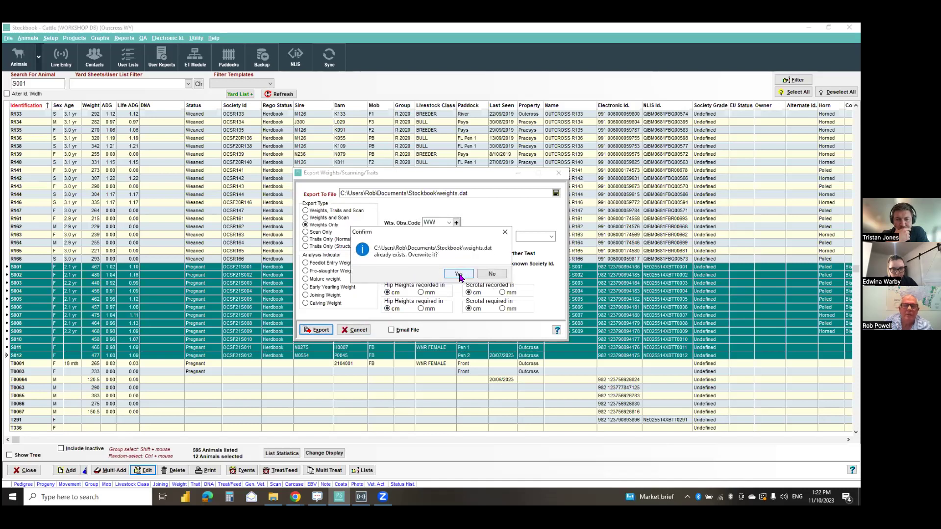
pyautogui.click(459, 275)
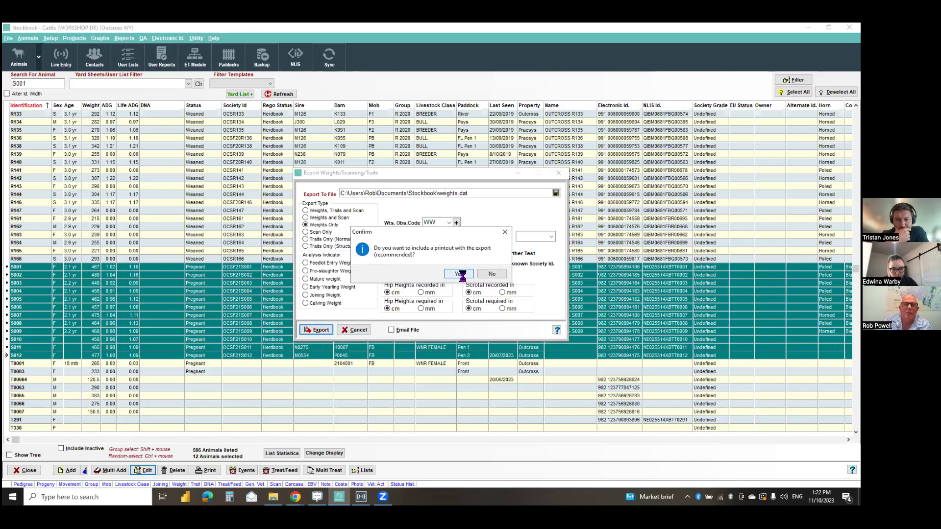
pyautogui.click(459, 275)
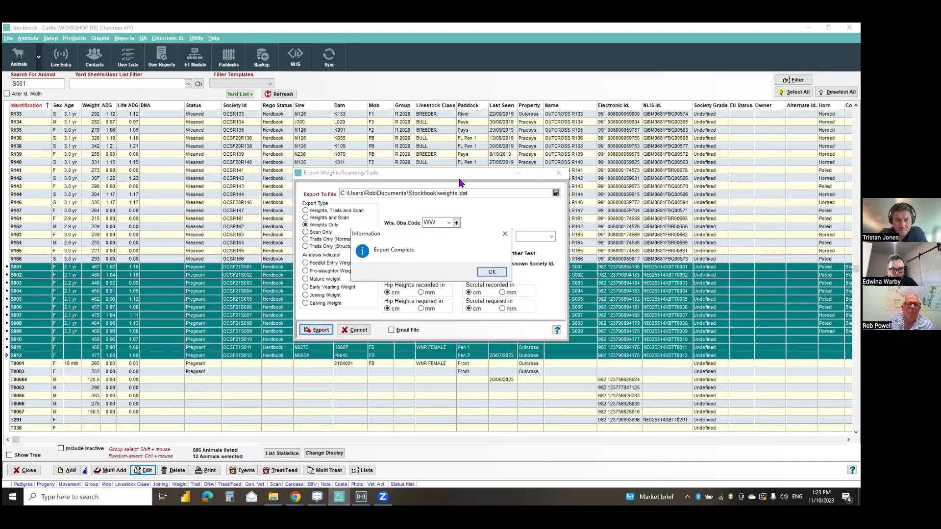
pyautogui.press('Return')
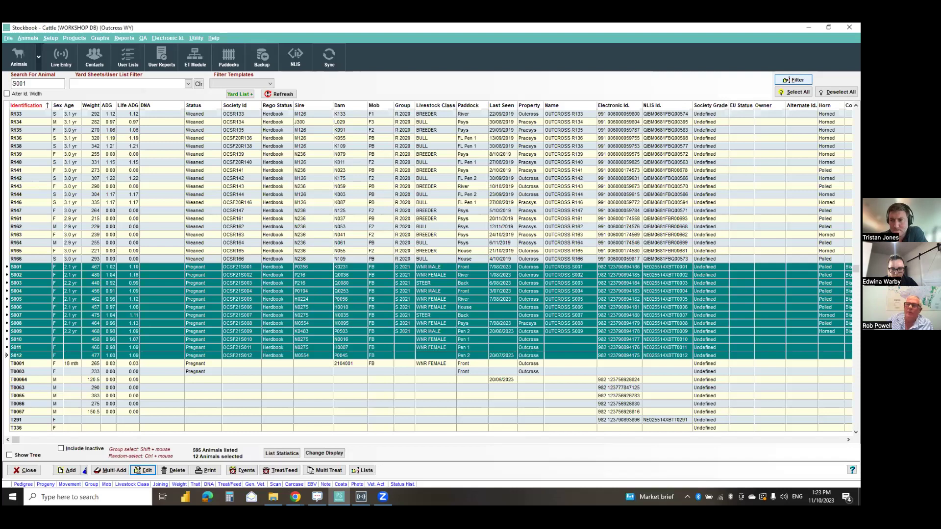
# - Filter the animal list on DNA sample type TSU, leaving 161 animals
pyautogui.click(793, 79)
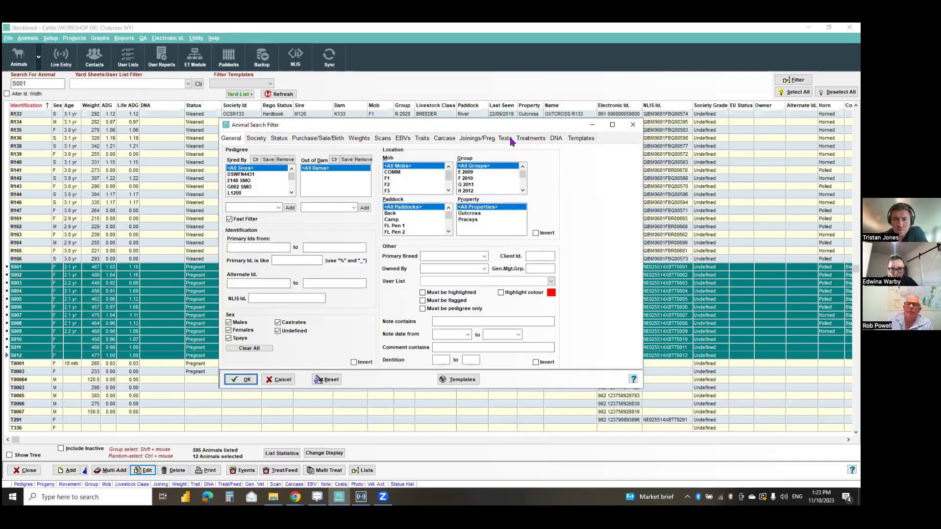
pyautogui.click(556, 138)
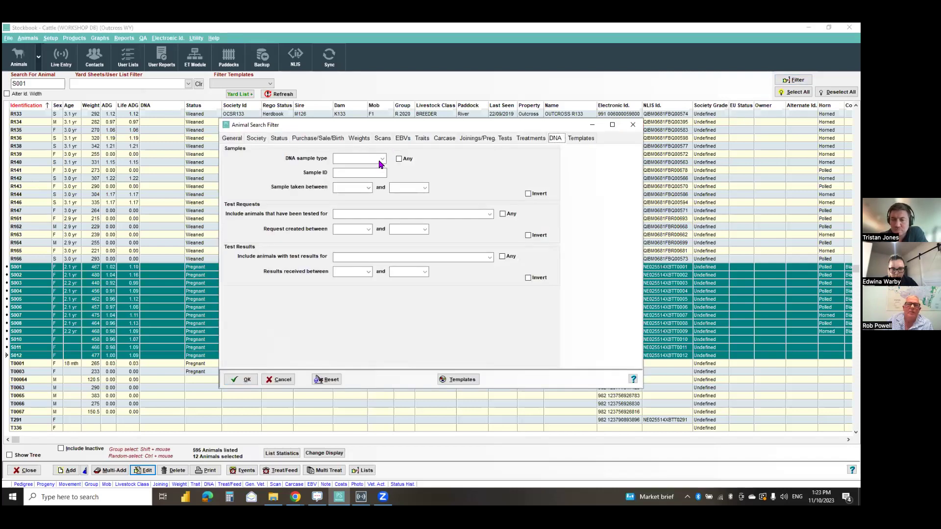
pyautogui.click(382, 159)
pyautogui.click(325, 379)
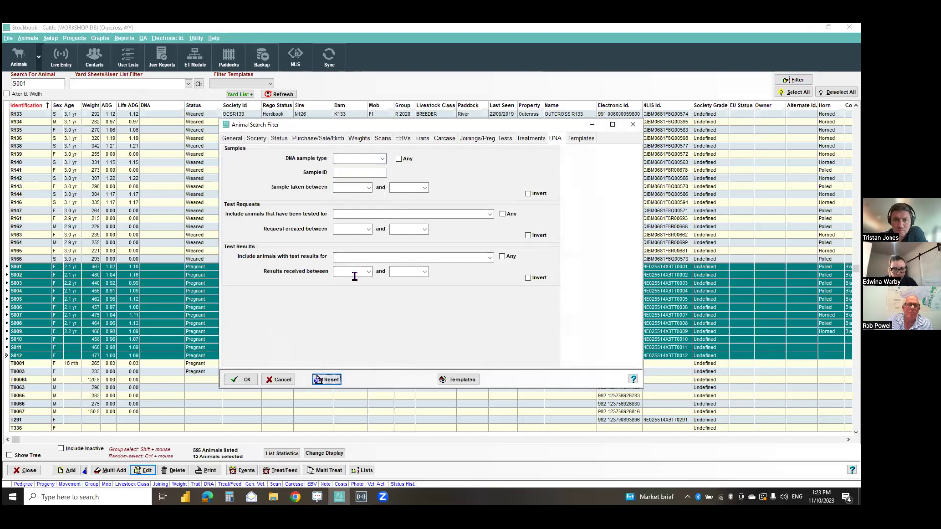
pyautogui.click(383, 160)
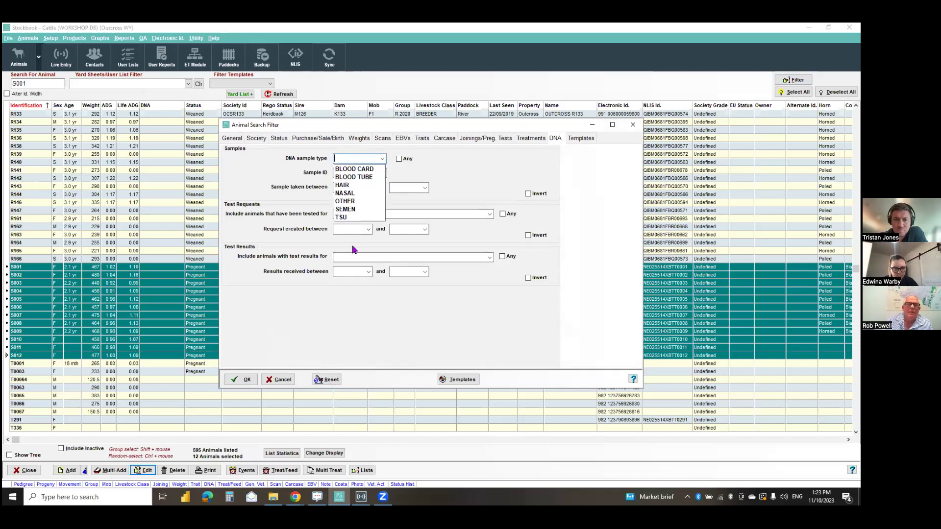
pyautogui.click(342, 216)
pyautogui.click(247, 381)
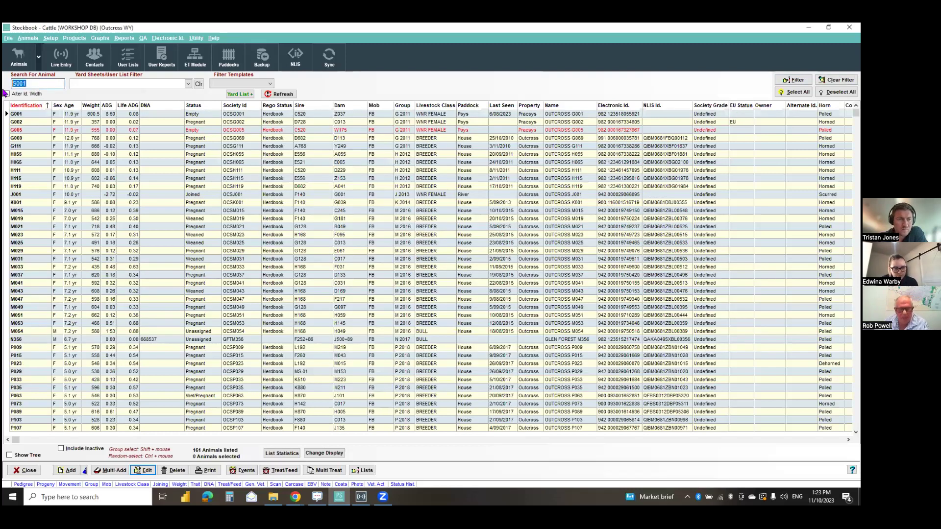
# - Select the twelve animals from R094 to R166
pyautogui.write('S')
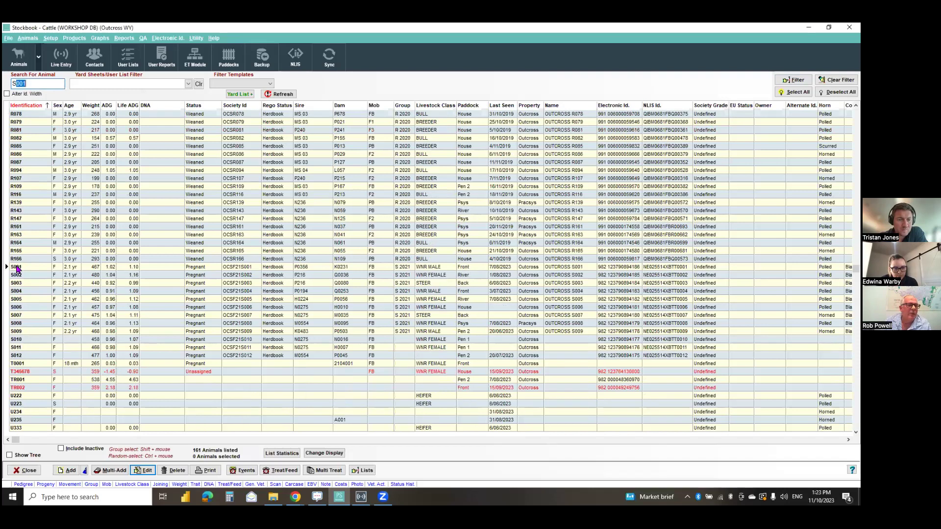
pyautogui.click(17, 260)
pyautogui.keyDown('shift'); pyautogui.click(16, 171); pyautogui.keyUp('shift')
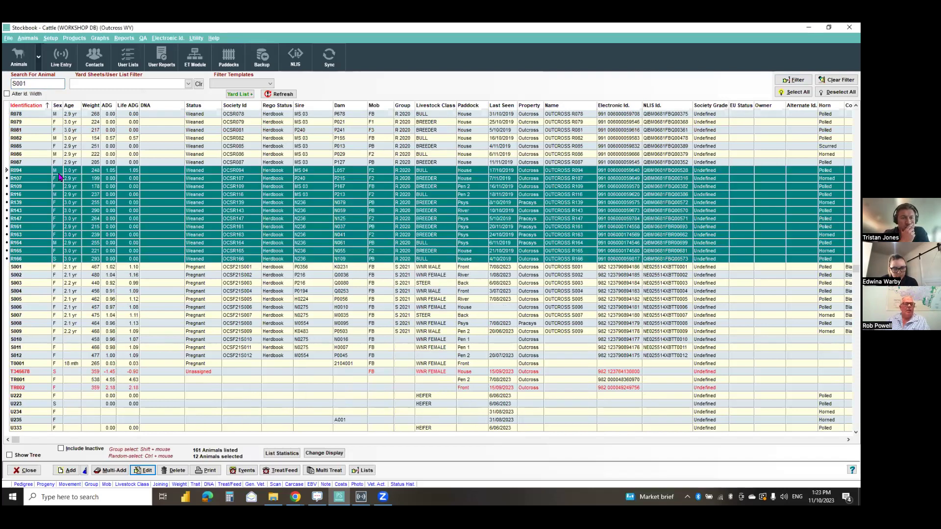
# - Start a DNA test request using the Wagyu Society template
pyautogui.click(9, 38)
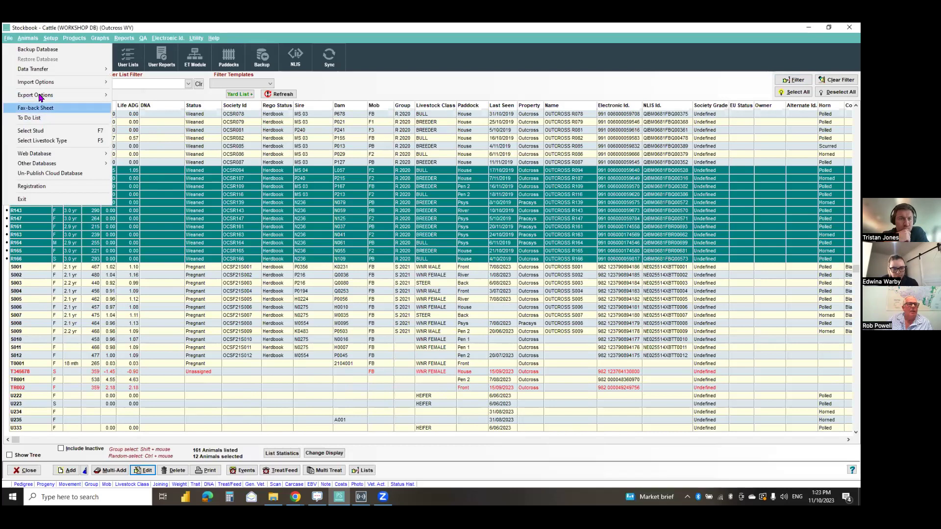
pyautogui.moveTo(74, 95)
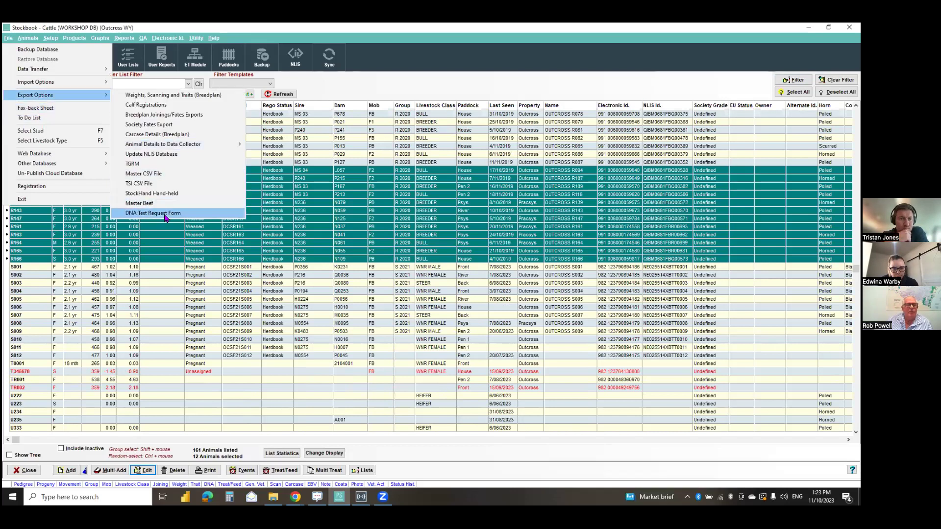
pyautogui.click(165, 214)
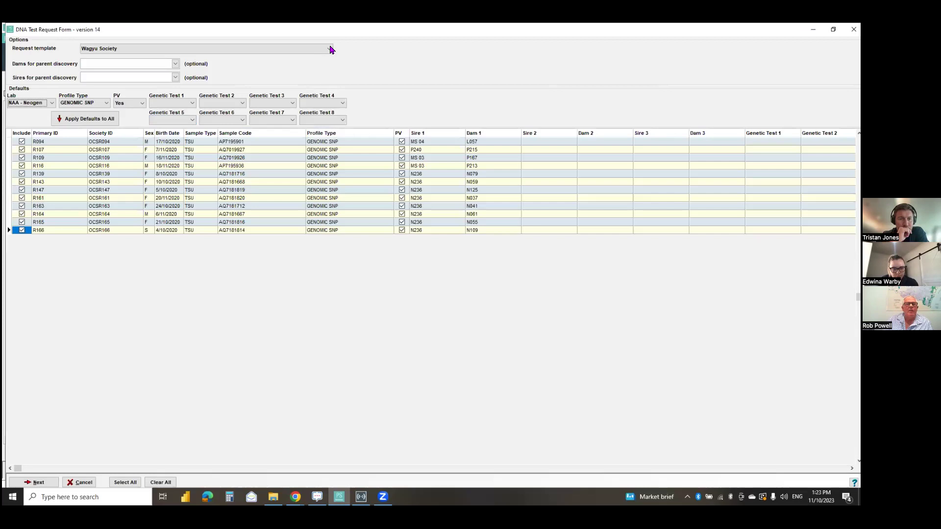
pyautogui.click(330, 49)
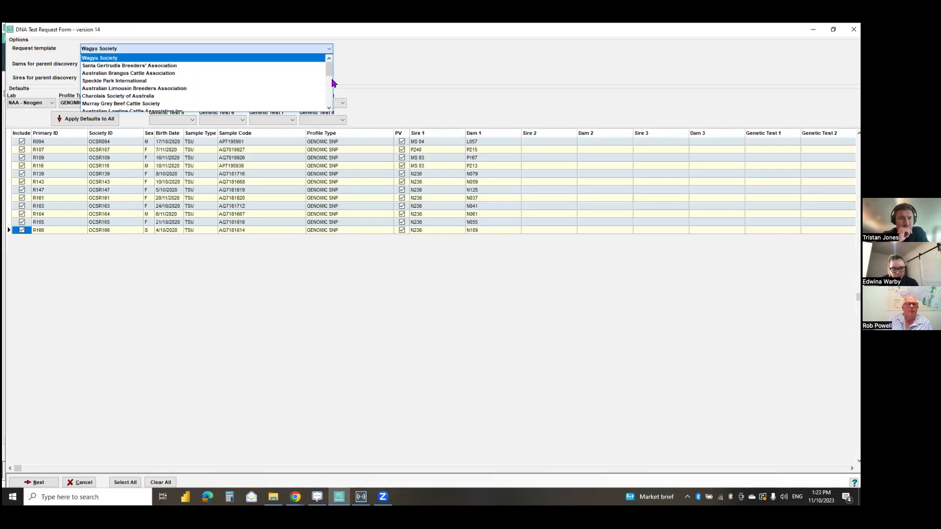
pyautogui.scroll(-3, 330, 75)
pyautogui.scroll(3, 233, 68)
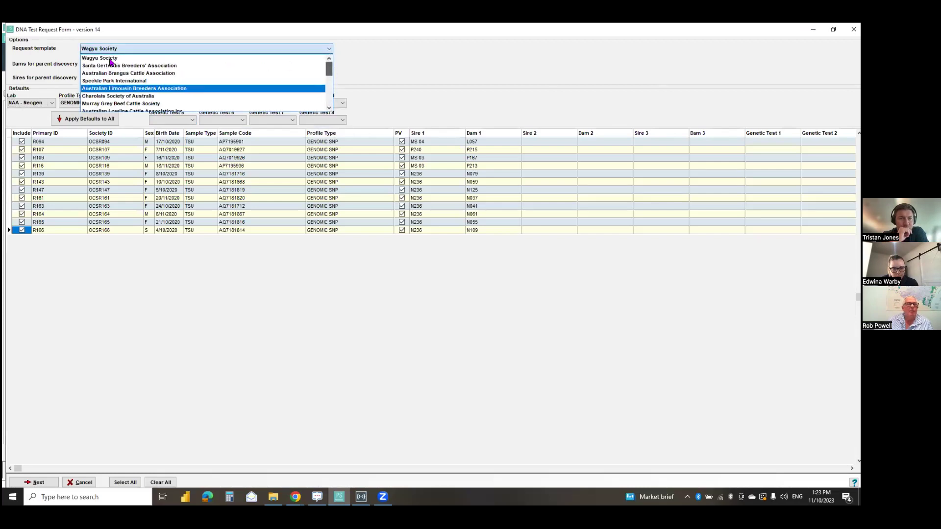
pyautogui.click(111, 61)
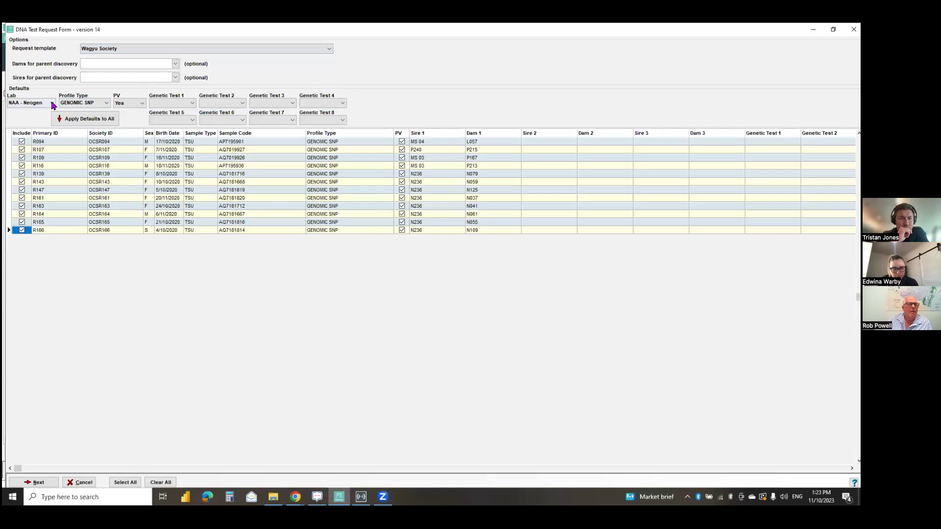
# - Keep NAA - Neogen as the lab and apply the COMP_BDL profile to every animal
pyautogui.click(52, 104)
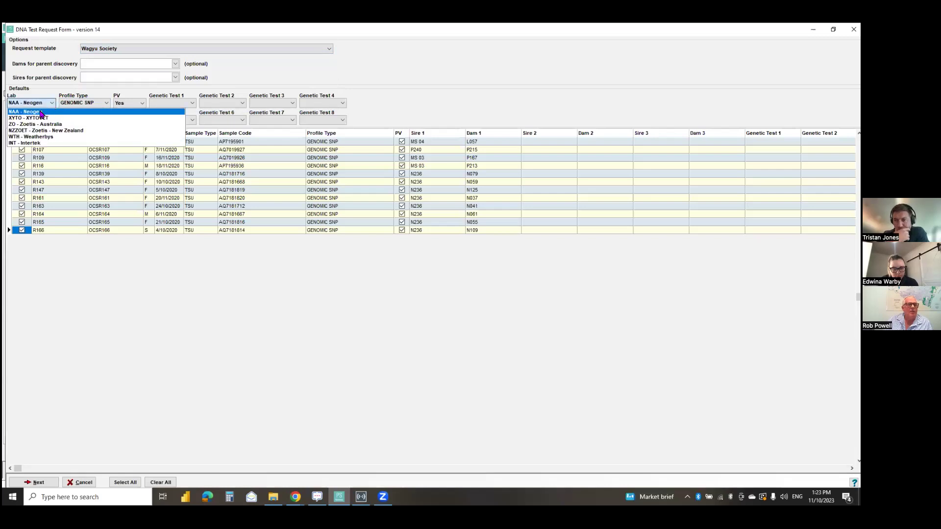
pyautogui.click(41, 113)
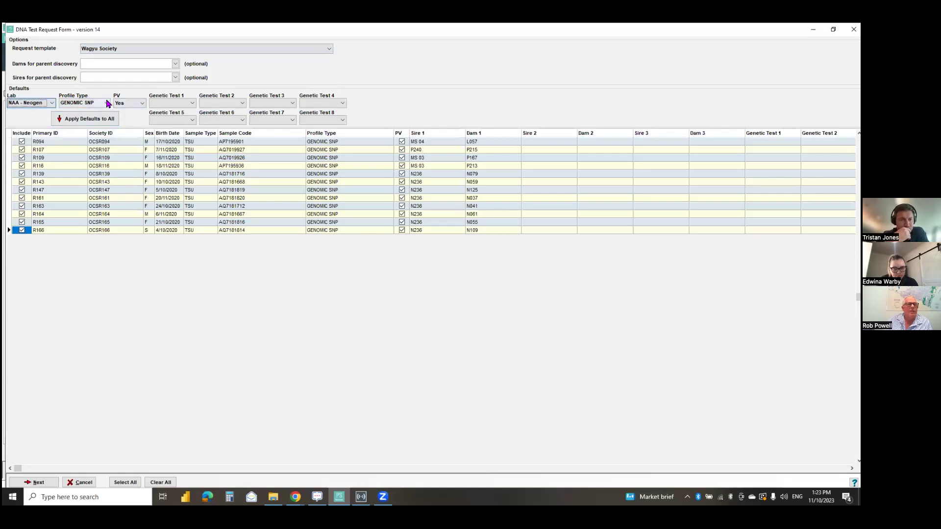
pyautogui.click(107, 104)
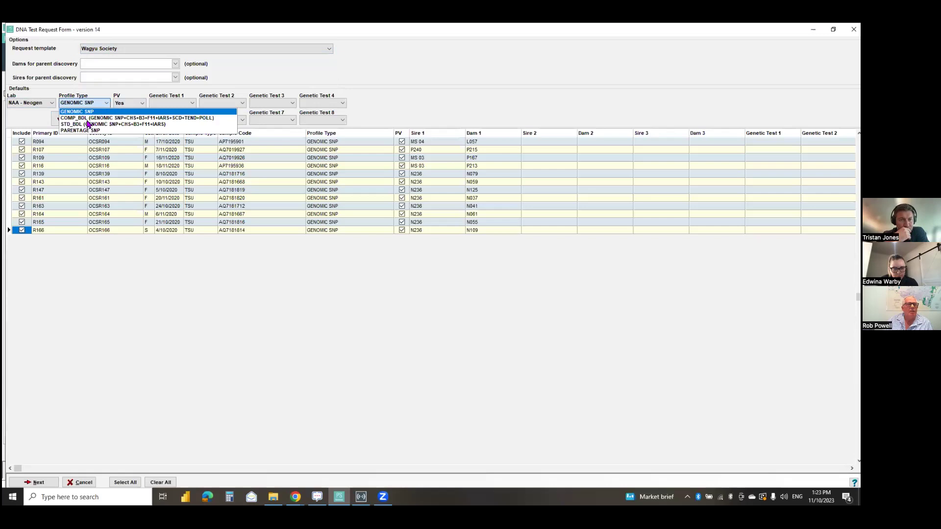
pyautogui.click(89, 119)
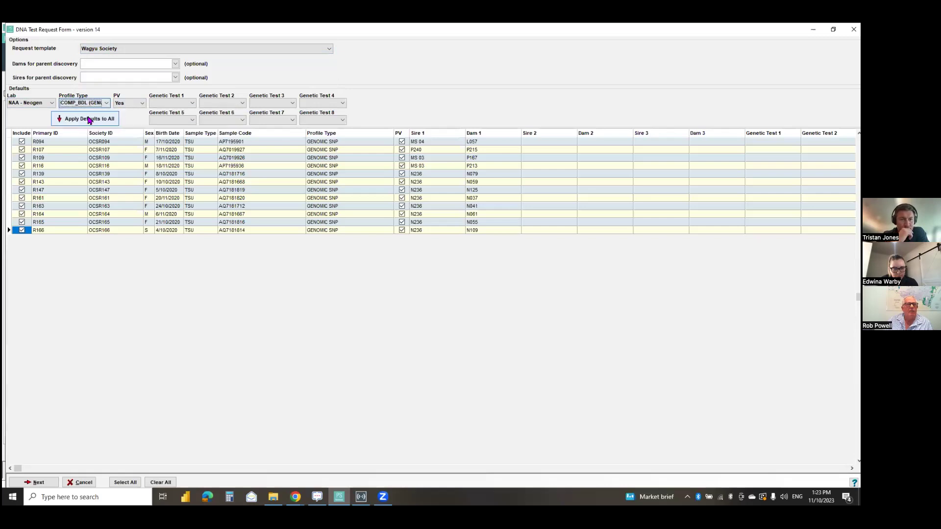
pyautogui.click(85, 119)
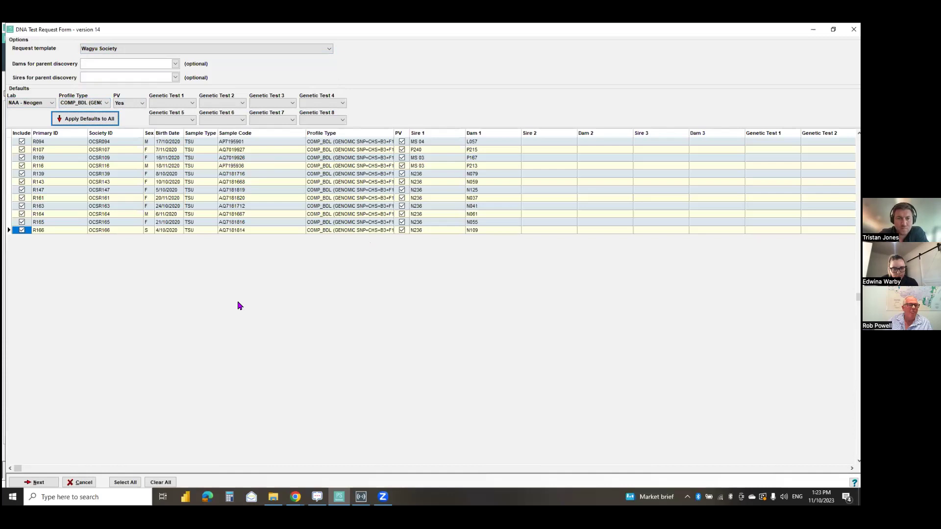
# - Use the Dams and Sires lists for parent discovery
pyautogui.click(175, 65)
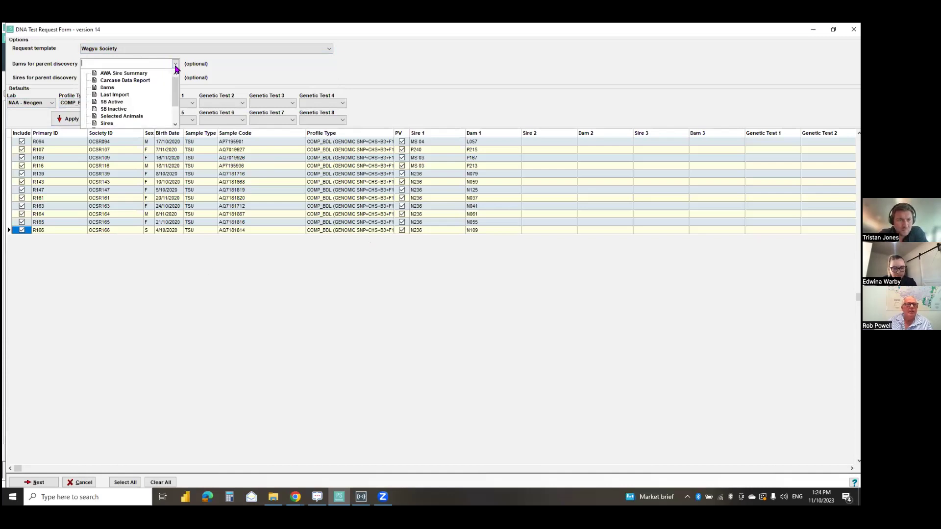
pyautogui.click(125, 87)
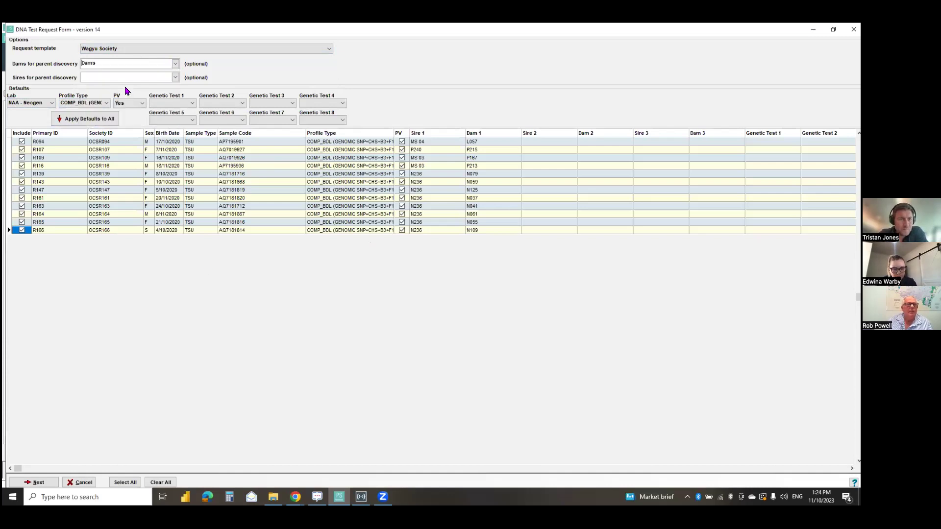
pyautogui.click(176, 77)
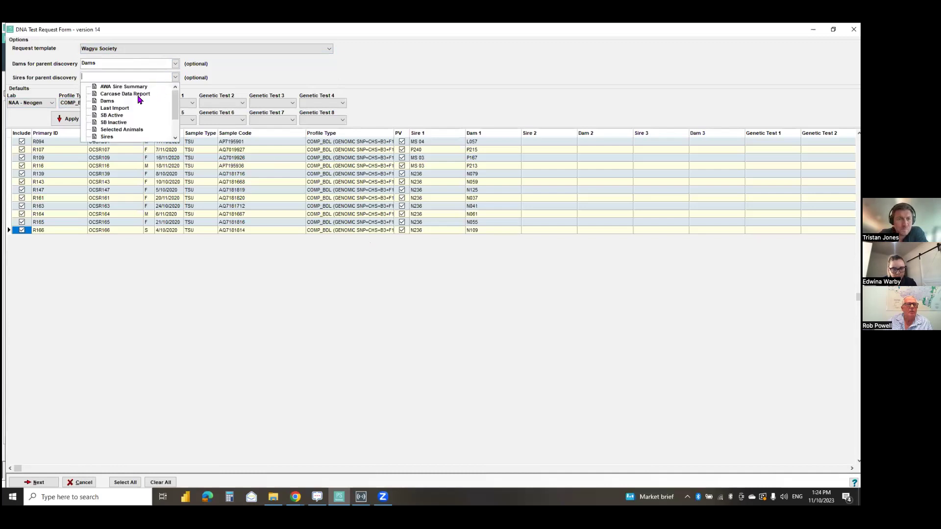
pyautogui.click(108, 138)
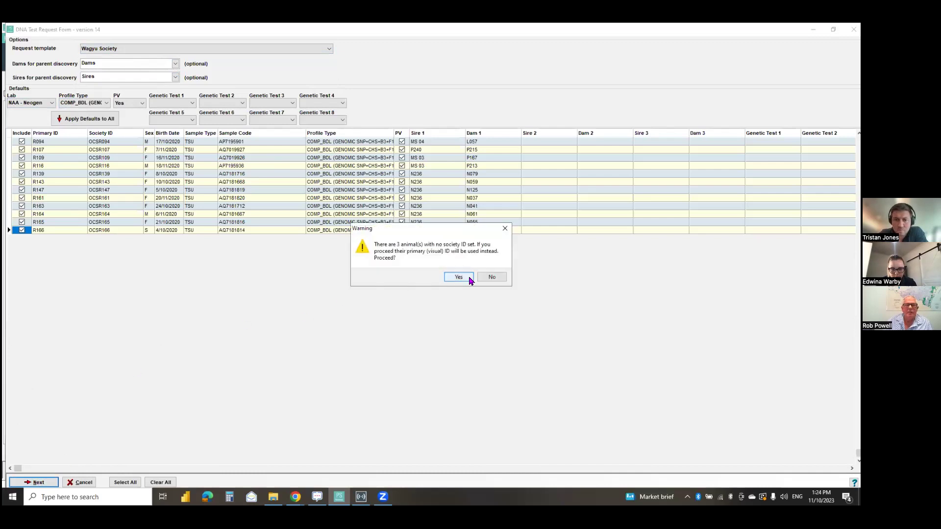
# - Proceed past the missing society ID warning, accept the submission agreements, and generate the report
pyautogui.click(467, 277)
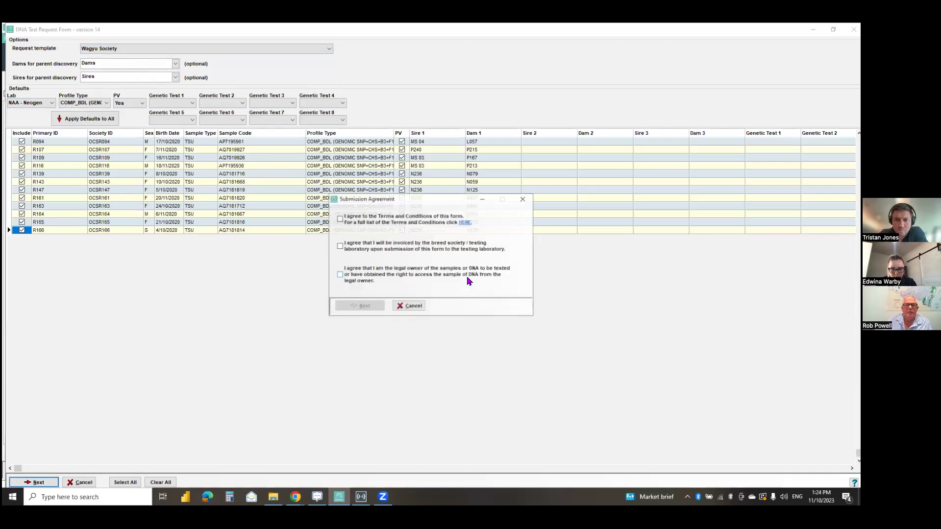
pyautogui.click(354, 259)
pyautogui.click(347, 276)
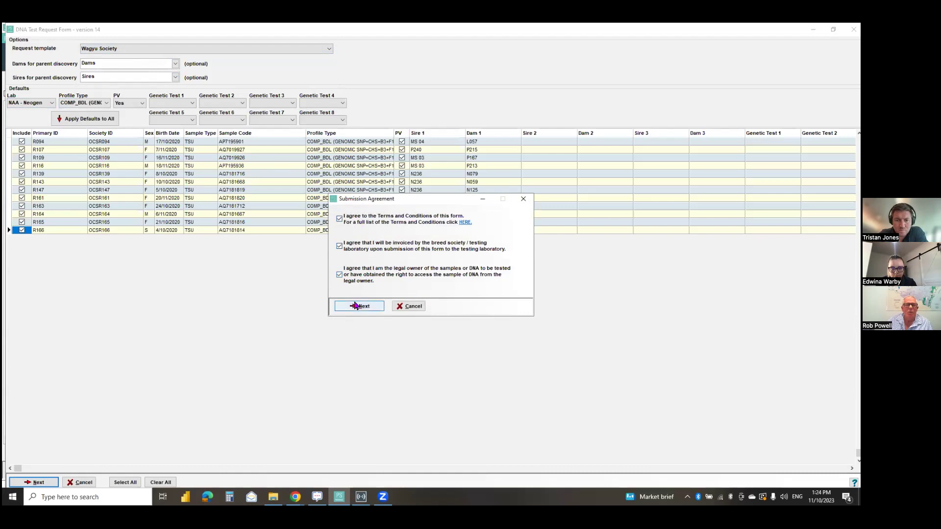
pyautogui.click(360, 306)
# - Review the four-page DNA request preview, then close it to create DNA_Request_OCS (51).zip
pyautogui.scroll(-10, 350, 240)
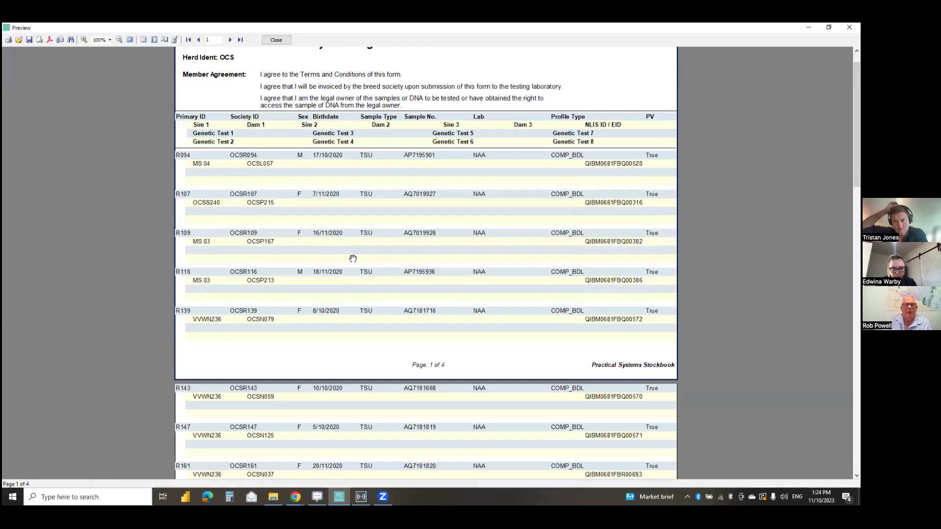
pyautogui.scroll(-6, 357, 247)
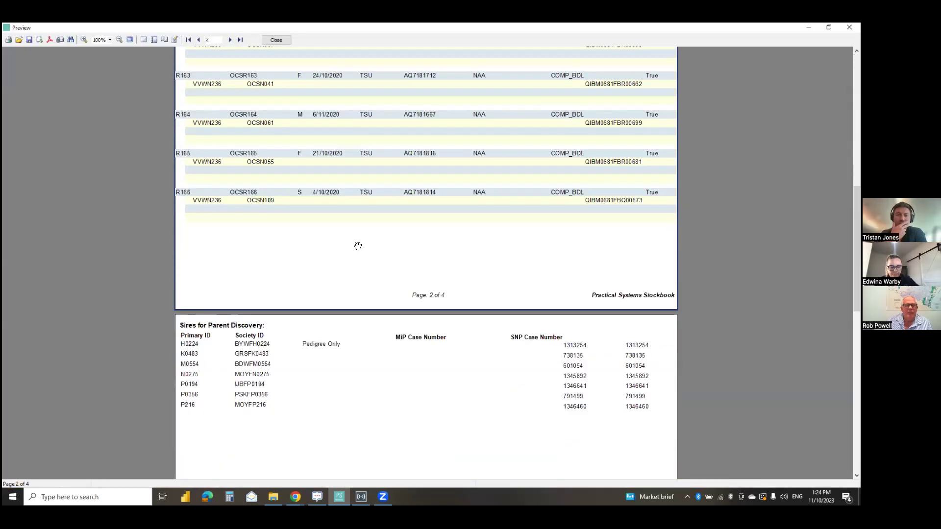
pyautogui.scroll(-6, 360, 247)
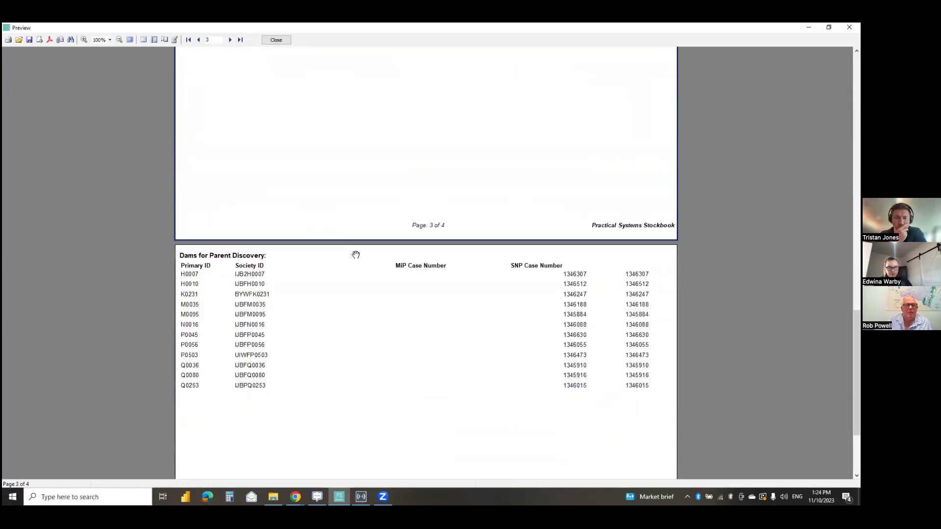
pyautogui.scroll(7, 363, 254)
pyautogui.scroll(11, 351, 244)
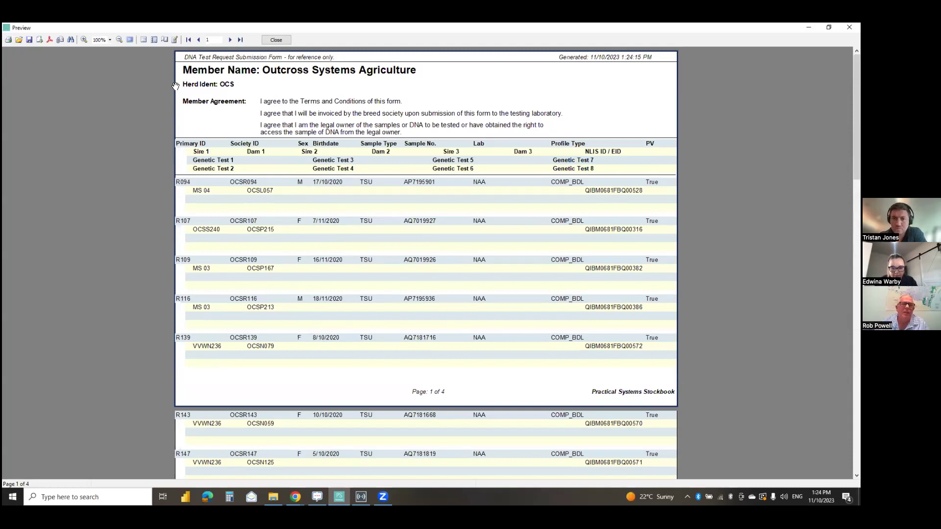
pyautogui.click(264, 41)
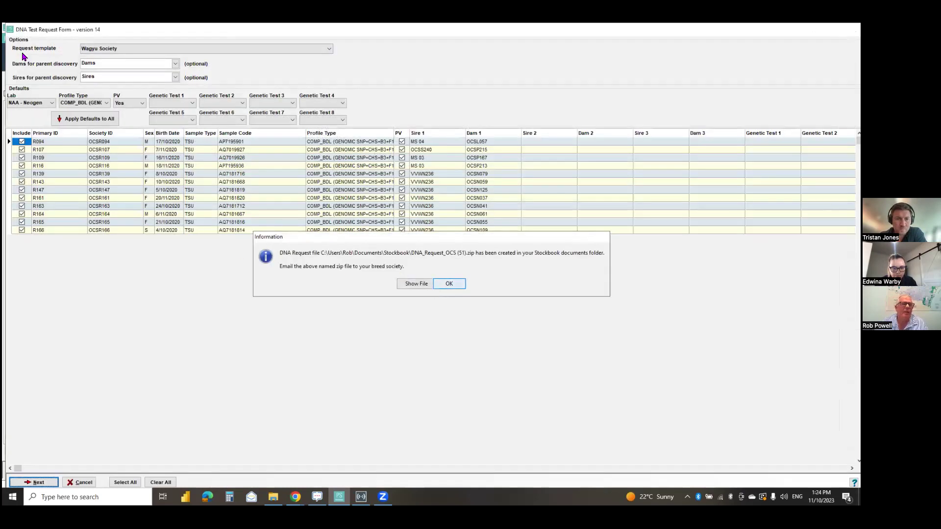
# - Dismiss the zip-file notice and open the Calf Registrations export, accepting the status warning
pyautogui.press('Return')
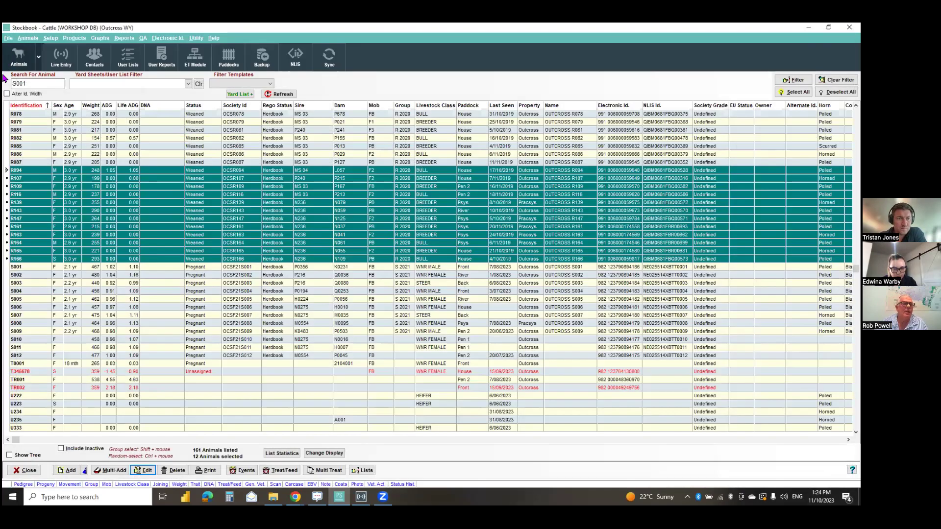
pyautogui.hotkey('alt', 'f')
pyautogui.moveTo(40, 93)
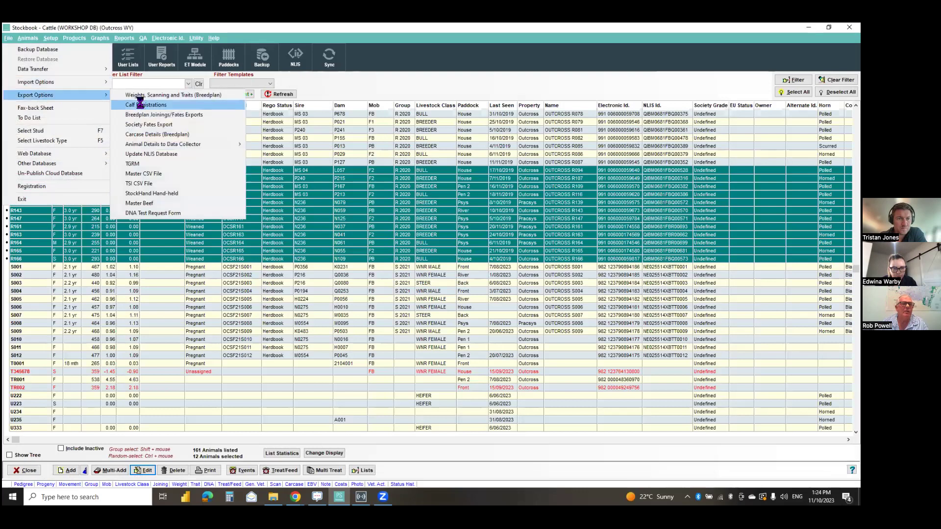
pyautogui.click(147, 104)
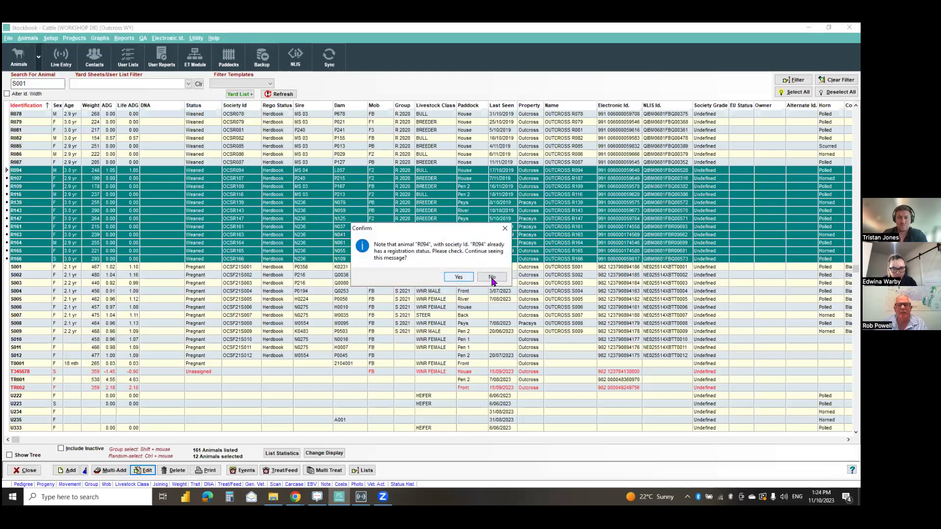
pyautogui.click(458, 278)
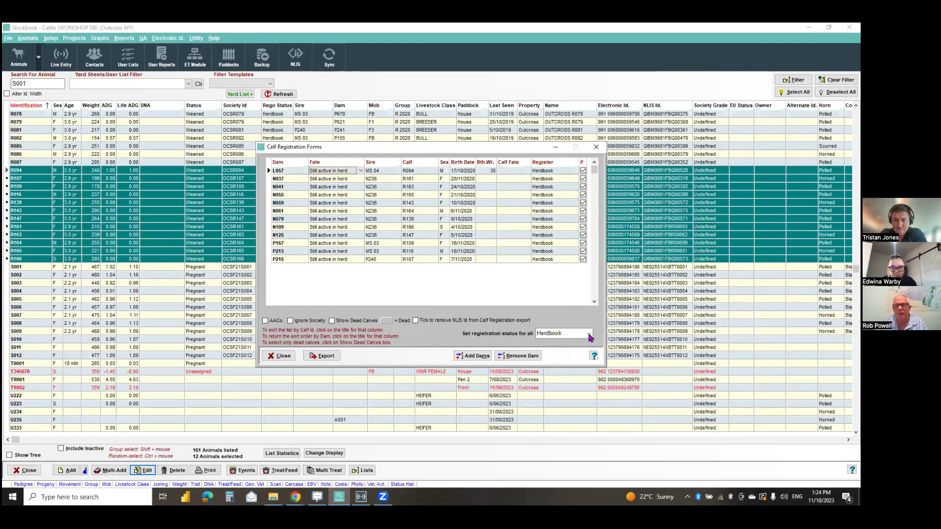
# - Set all 12 calves' registration status to Slaughter, then close the forms
pyautogui.click(590, 333)
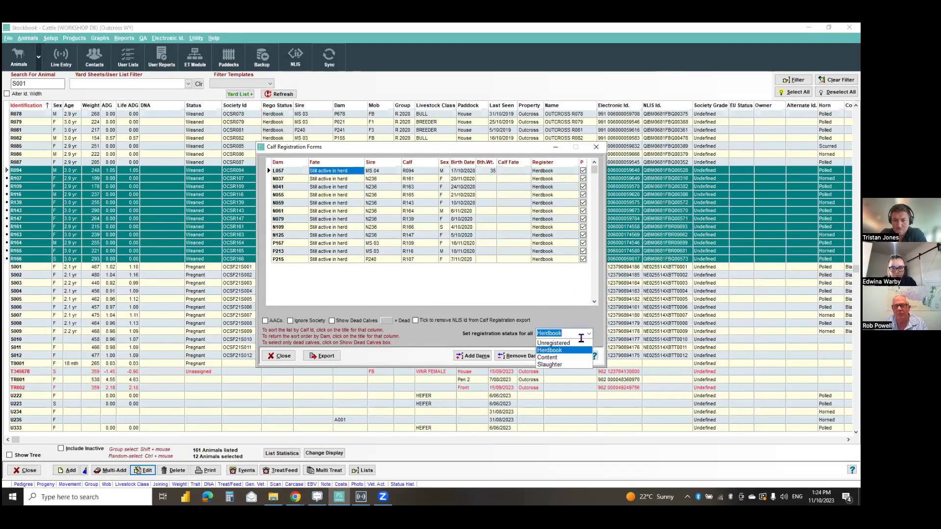
pyautogui.click(556, 359)
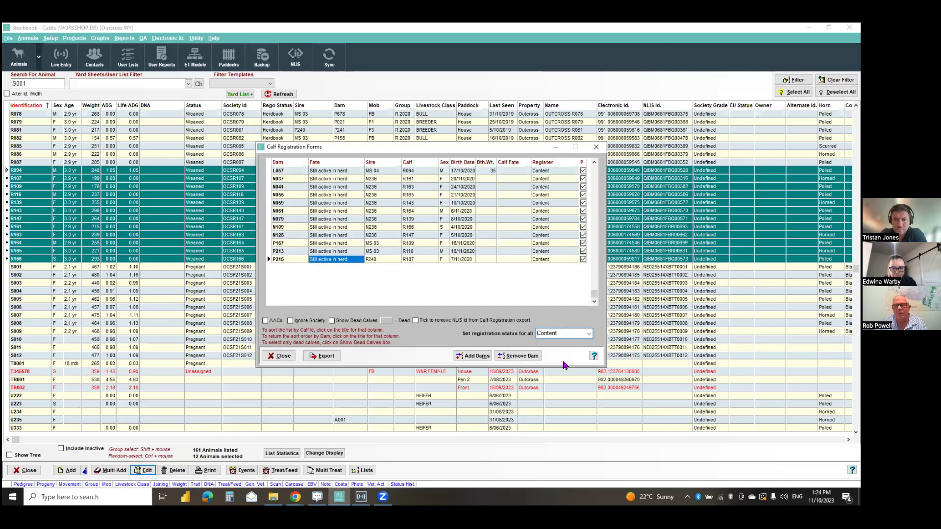
pyautogui.click(590, 334)
pyautogui.click(573, 365)
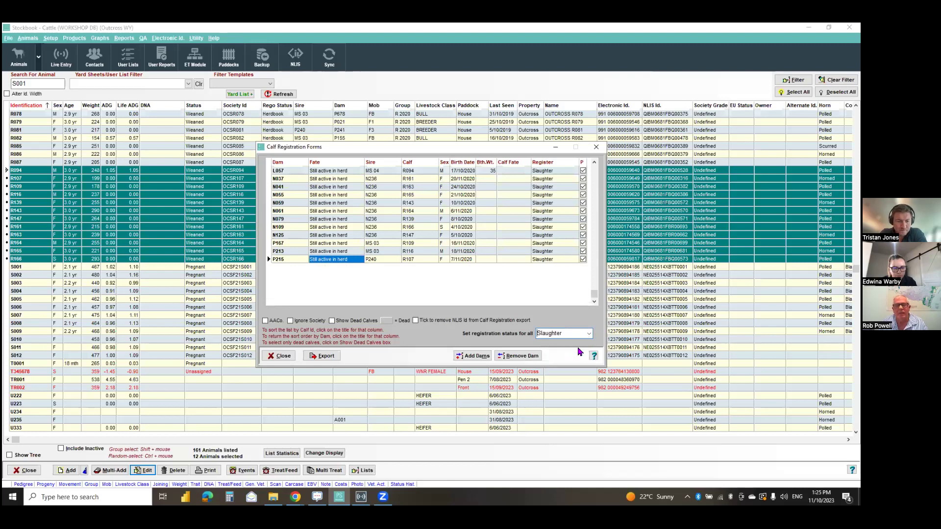
pyautogui.click(282, 356)
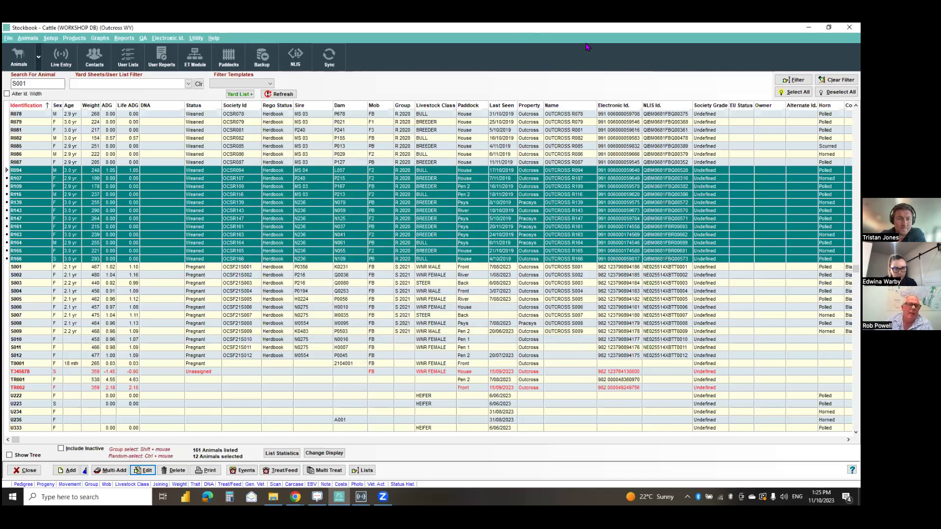
# - Open NLIS functions, view the account setup, and switch to Property Transfer
pyautogui.click(296, 55)
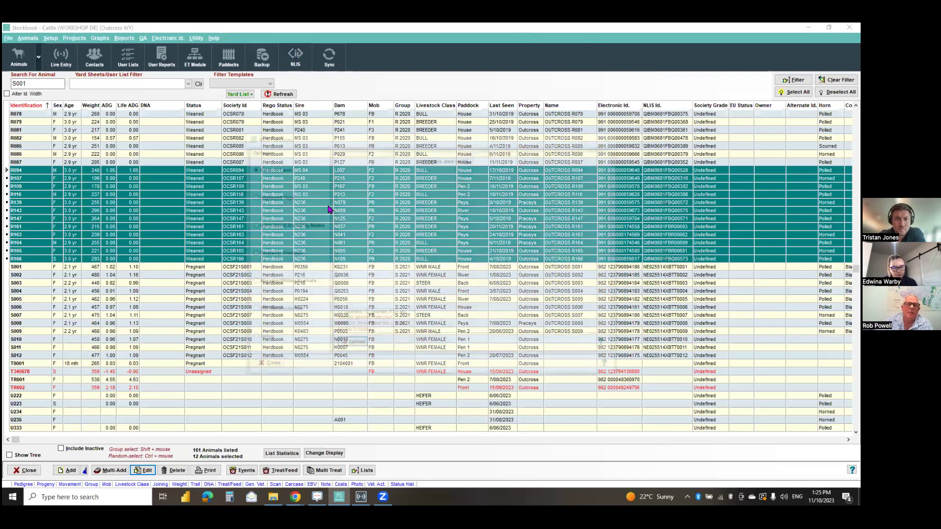
pyautogui.click(251, 338)
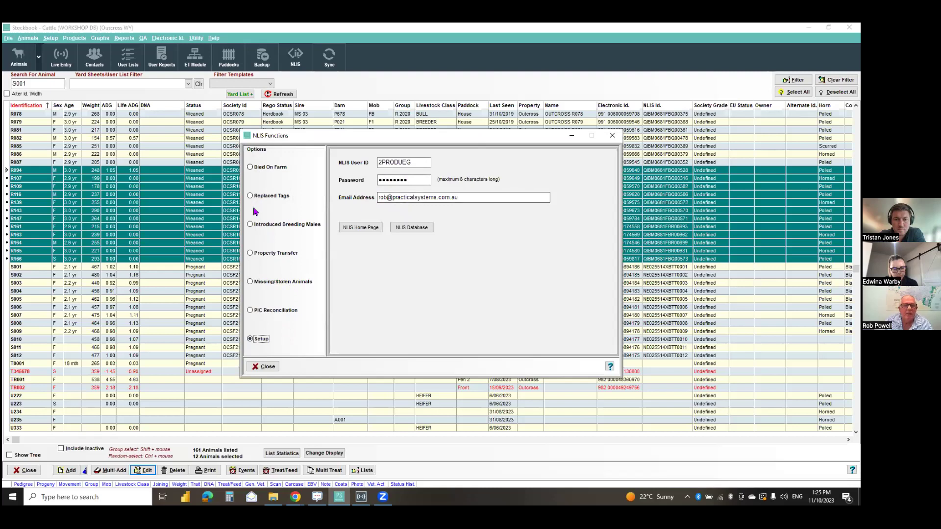
pyautogui.click(252, 255)
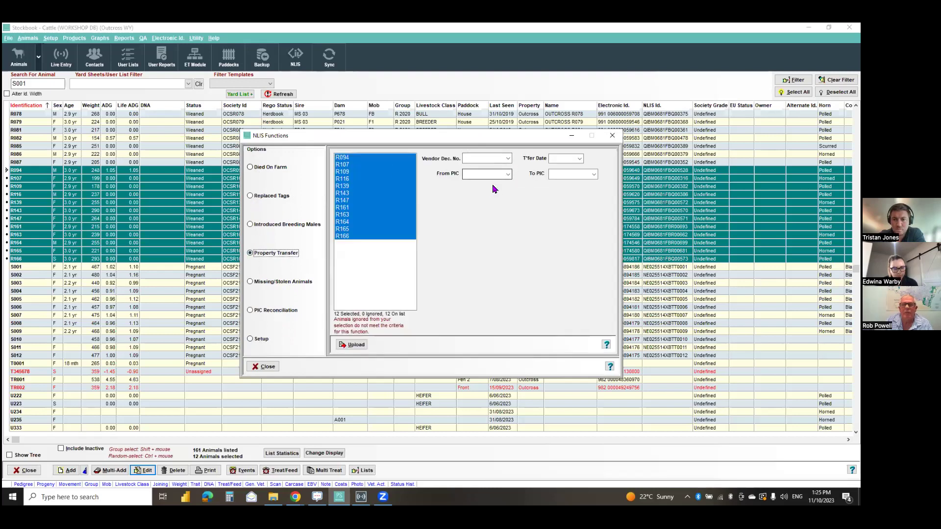
# - Transfer from PIC ABC12345 to XYZ12345 on 11/10/2023 with the vendor declaration number, then view Replaced Tags
pyautogui.click(508, 174)
pyautogui.click(594, 181)
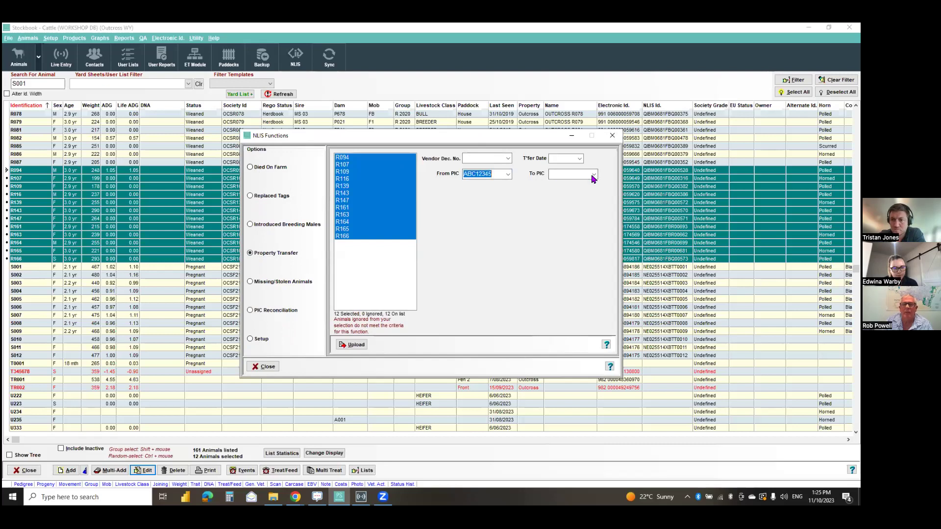
pyautogui.click(593, 176)
pyautogui.click(578, 192)
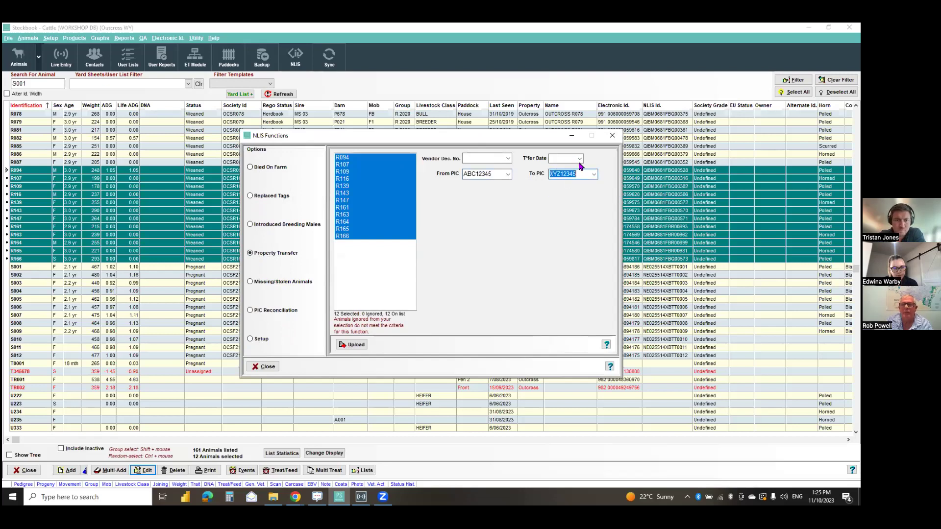
pyautogui.click(580, 158)
pyautogui.click(538, 168)
pyautogui.click(493, 158)
pyautogui.write('122525')
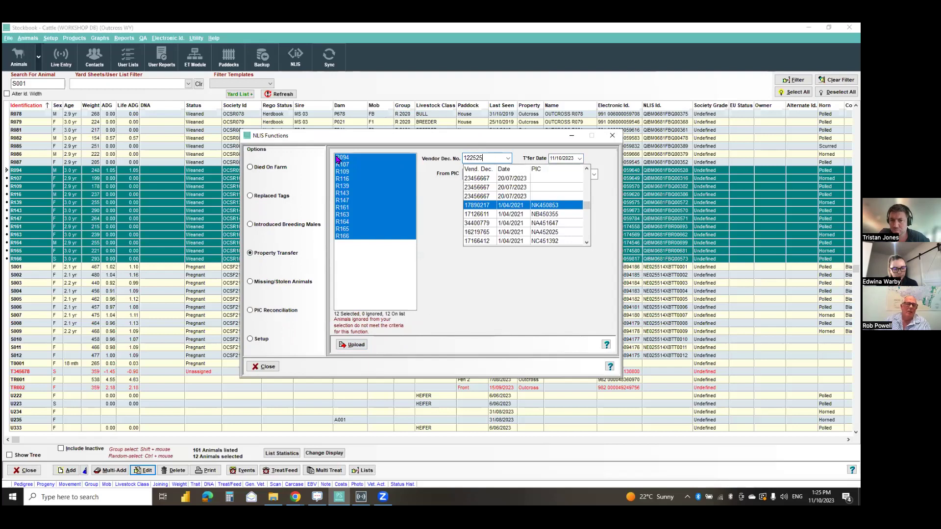
pyautogui.click(251, 197)
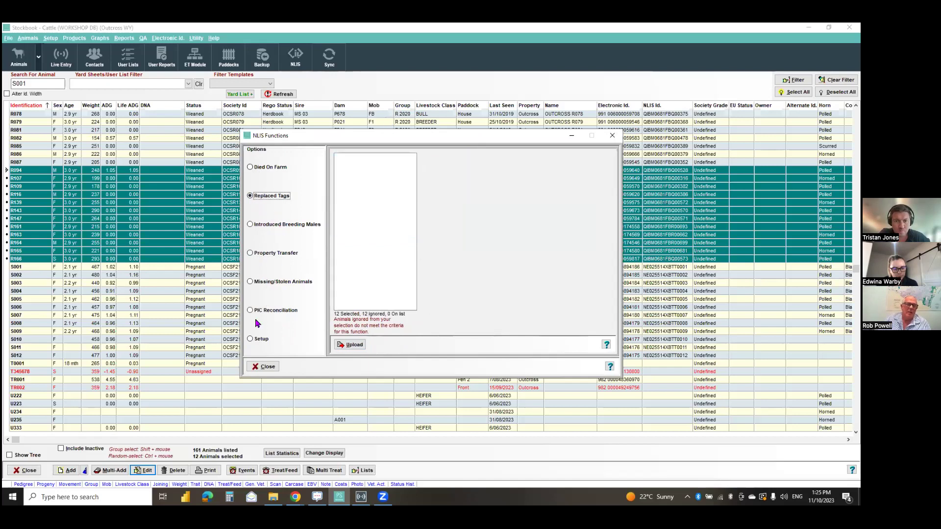
# - Reselect animals S001 to S012 and reopen NLIS Functions on PIC Reconciliation
pyautogui.click(264, 367)
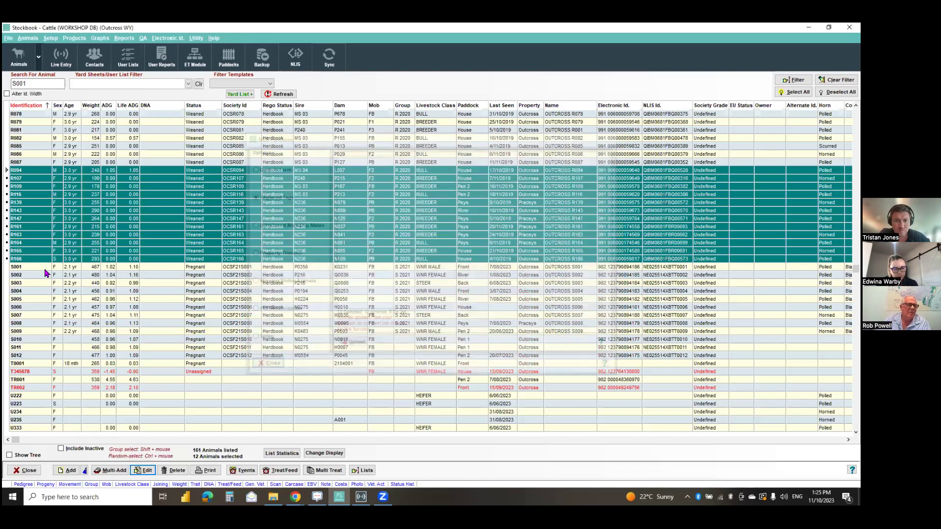
pyautogui.keyDown('shift'); pyautogui.click(44, 356); pyautogui.keyUp('shift')
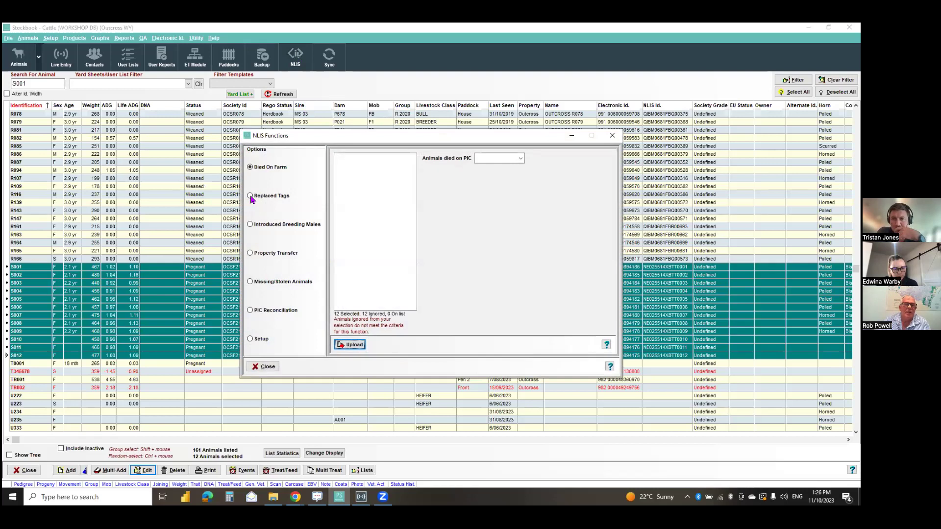
pyautogui.click(252, 196)
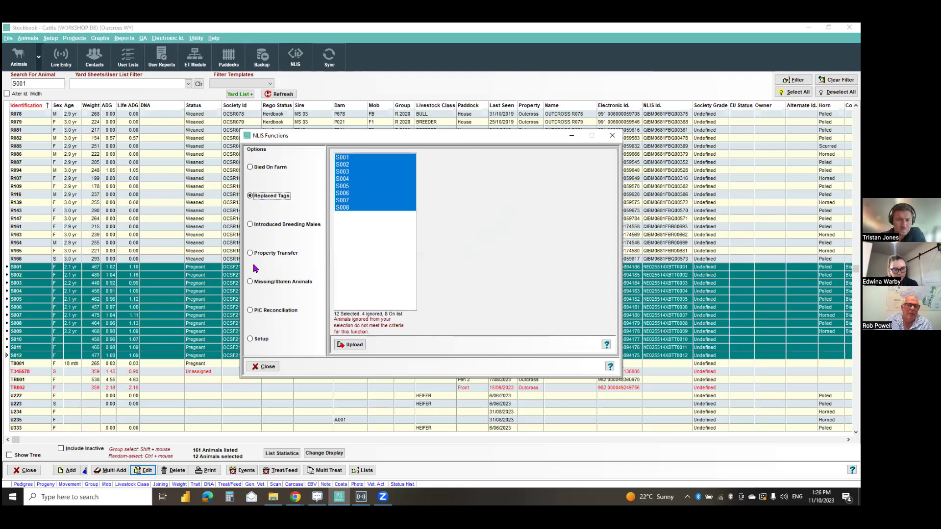
pyautogui.click(251, 312)
# - Choose PIC ABC12345 (Outcross) for reconciliation, then close NLIS Functions without processing
pyautogui.click(438, 242)
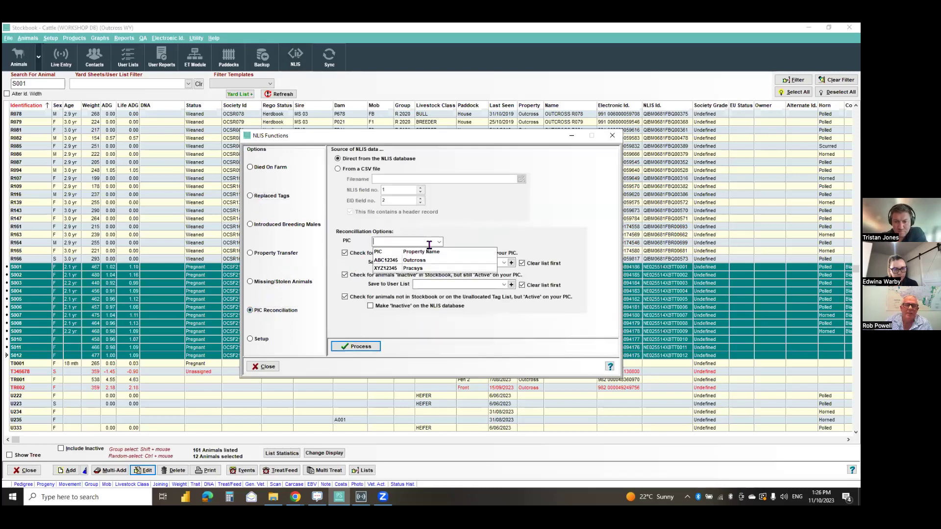
pyautogui.click(410, 261)
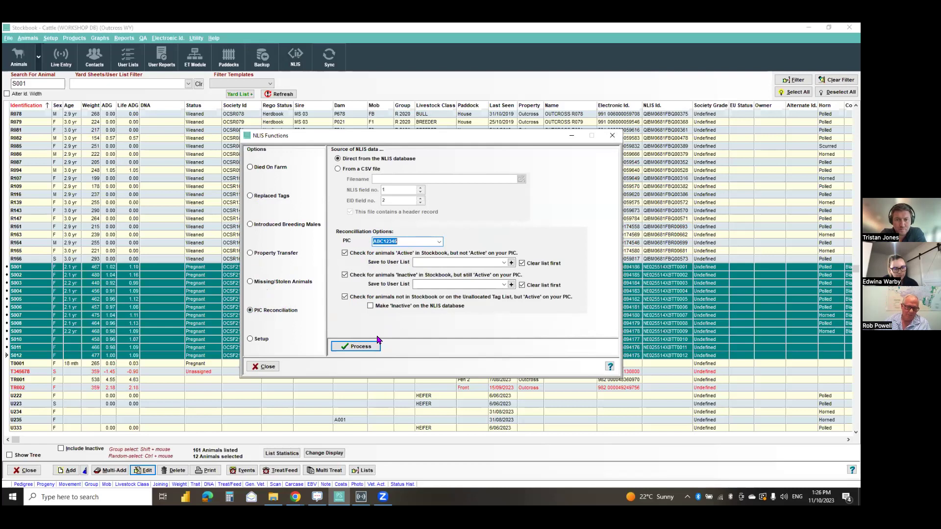
pyautogui.click(267, 367)
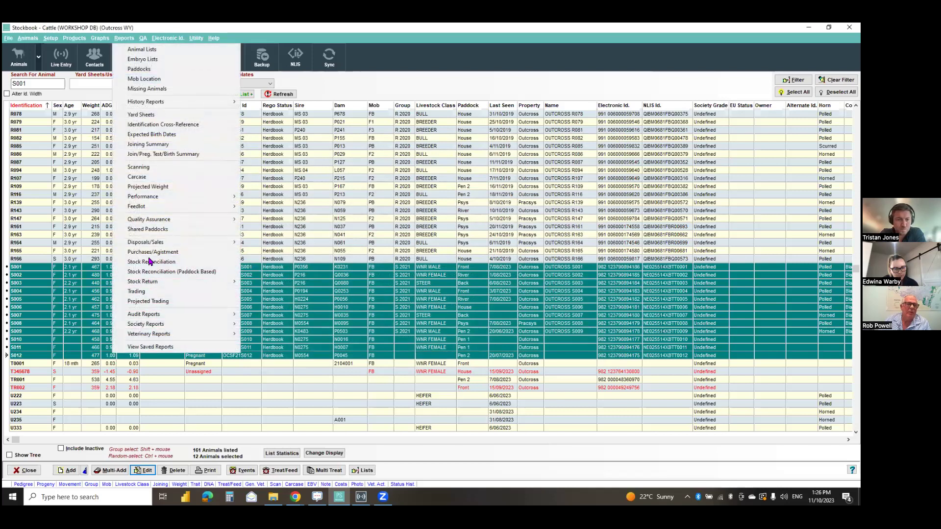
# - Preview the Quality Assurance Animal Sales [L3b] report for 11/10/2020 to 11/10/2023
pyautogui.moveTo(162, 220)
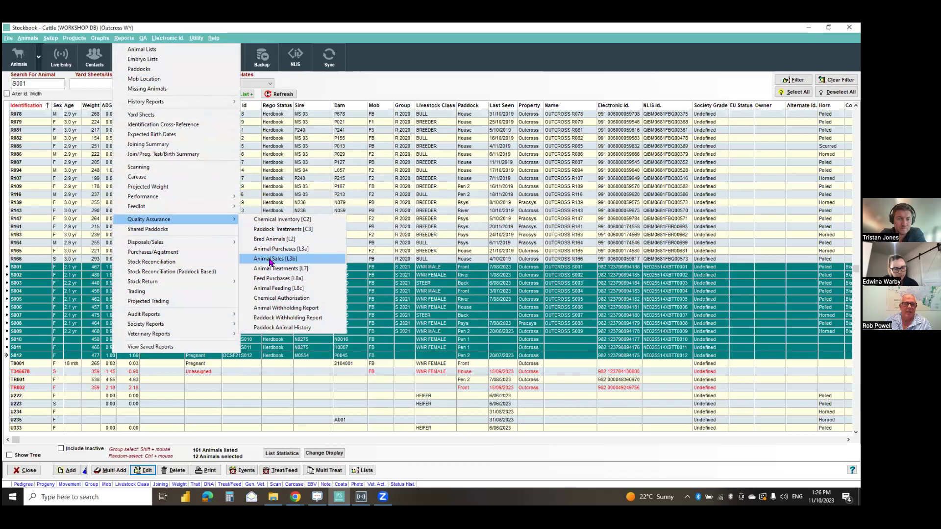
pyautogui.click(270, 258)
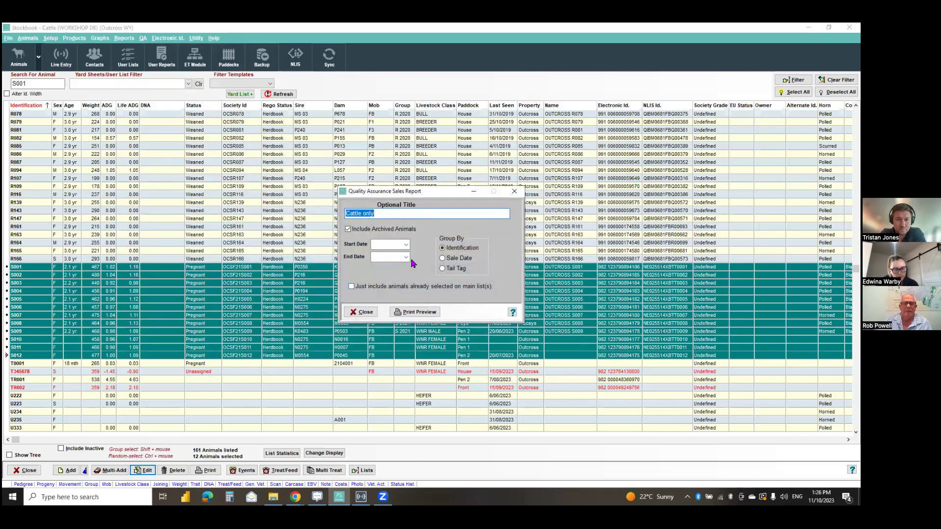
pyautogui.click(406, 245)
pyautogui.click(406, 245)
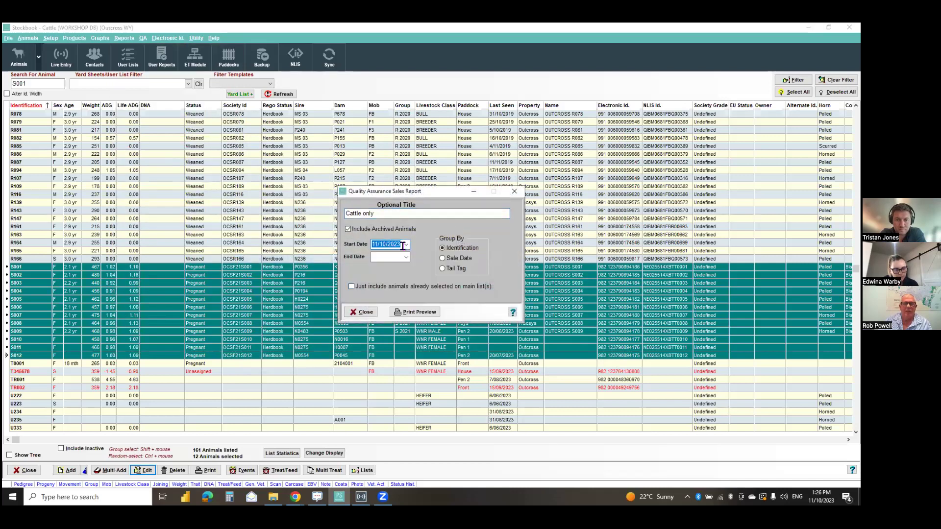
pyautogui.press('BackSpace')
pyautogui.press('BackSpace')
pyautogui.press('BackSpace')
pyautogui.write('020')
pyautogui.click(406, 256)
pyautogui.click(406, 257)
pyautogui.click(407, 314)
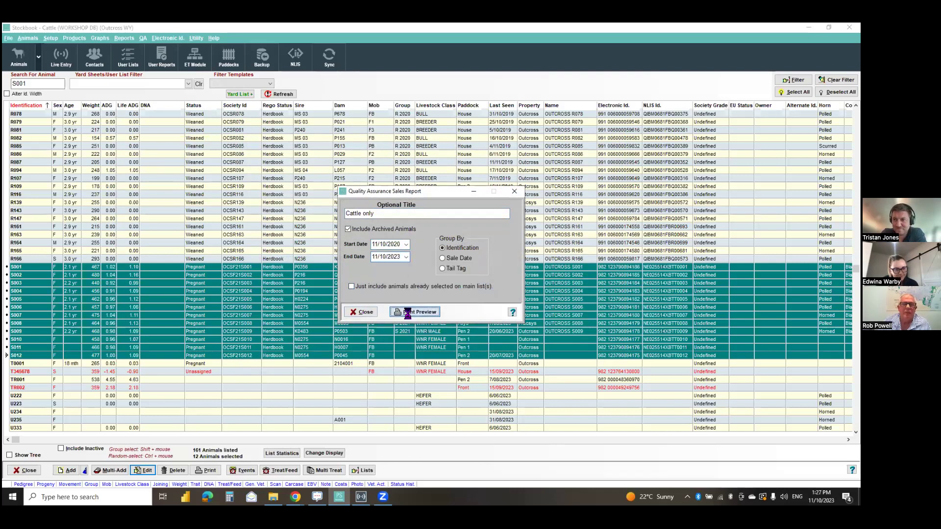
# - Scroll through the 4-page sales report, then close the preview and its settings
pyautogui.scroll(-3, 328, 250)
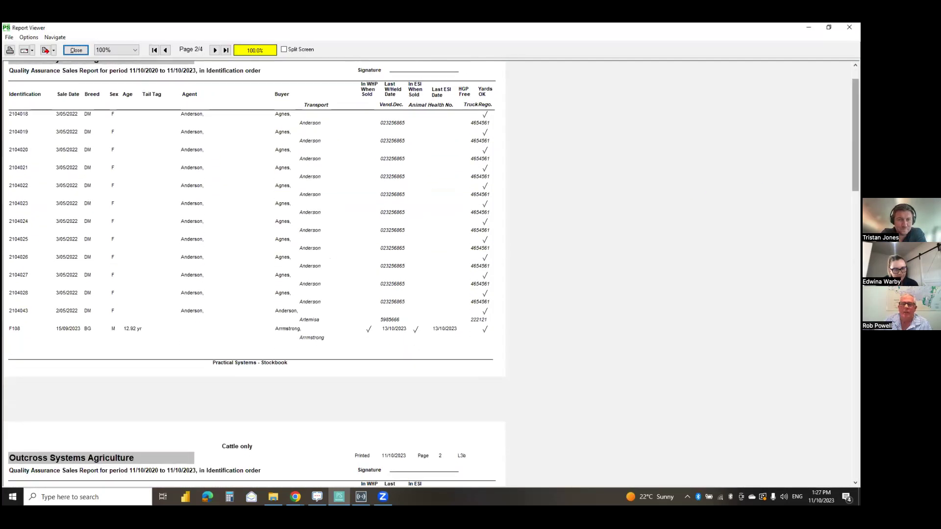
pyautogui.scroll(-6, 430, 128)
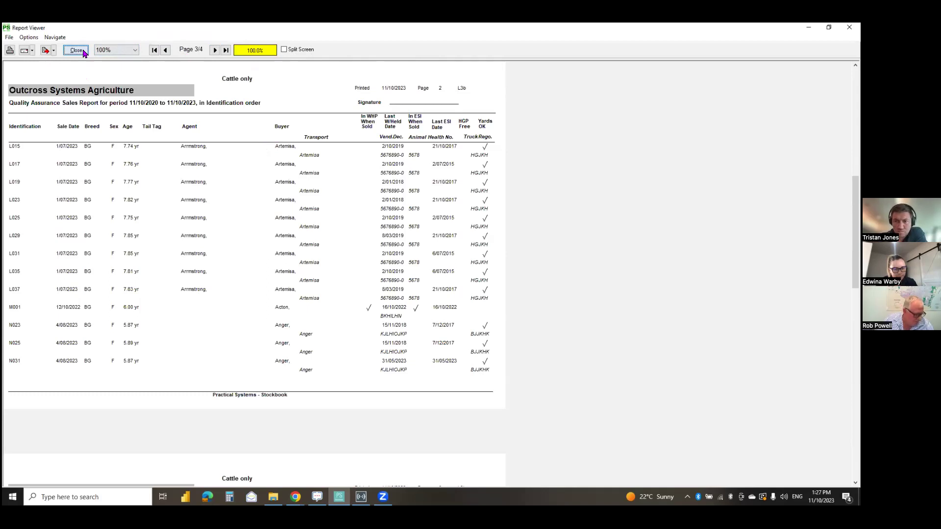
pyautogui.press('Escape')
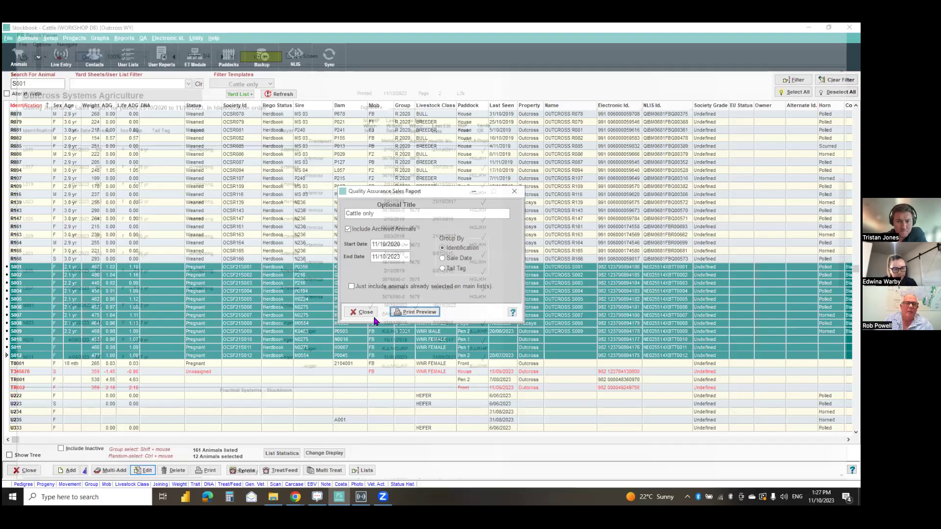
pyautogui.press('Escape')
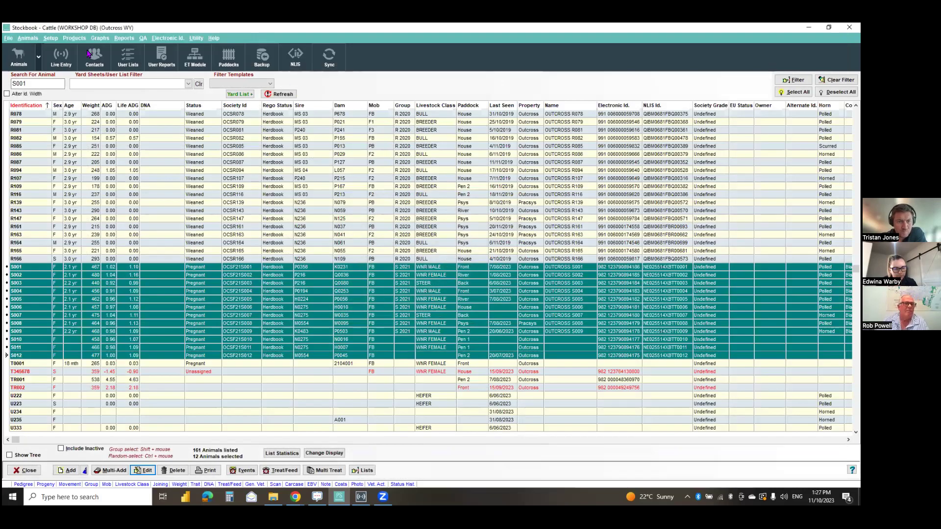
# - Preview the Performance Weights report as a Summary for the 12 selected animals
pyautogui.click(117, 41)
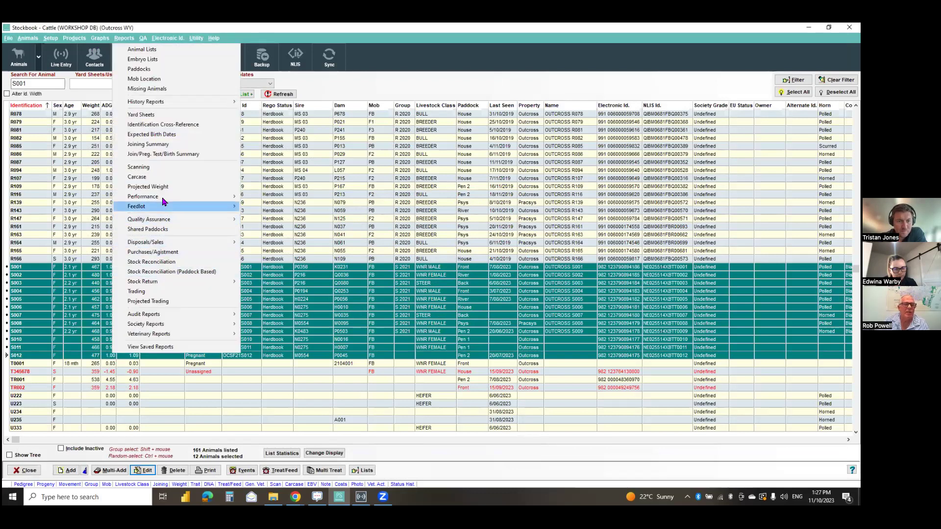
pyautogui.moveTo(167, 197)
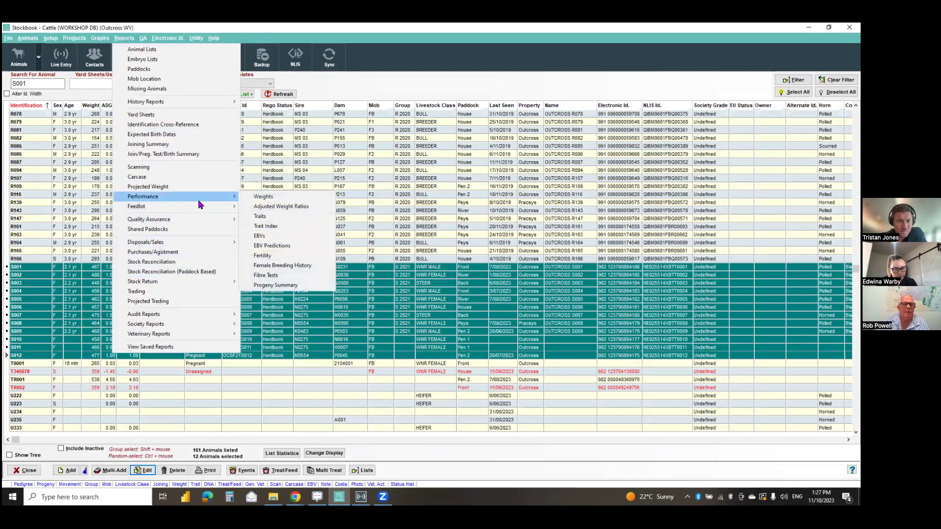
pyautogui.click(269, 200)
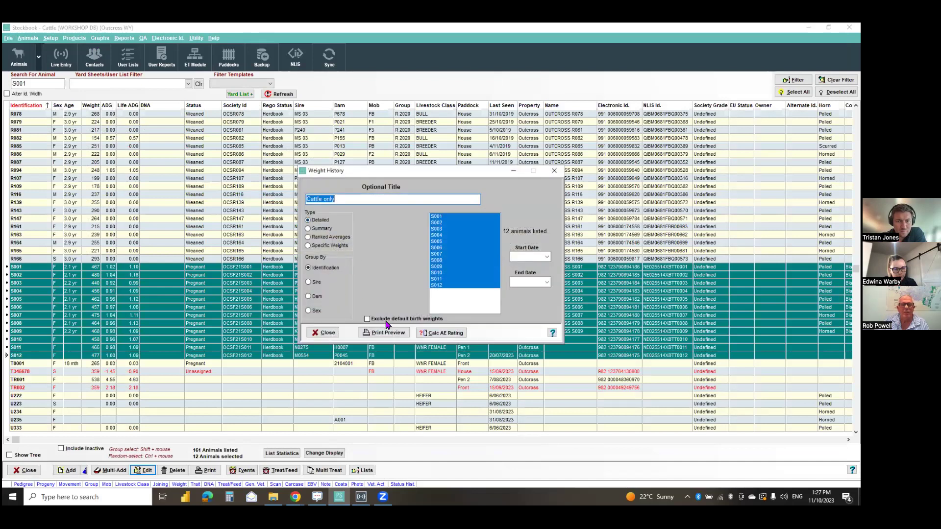
pyautogui.press('Tab')
pyautogui.press('Down')
pyautogui.click(380, 333)
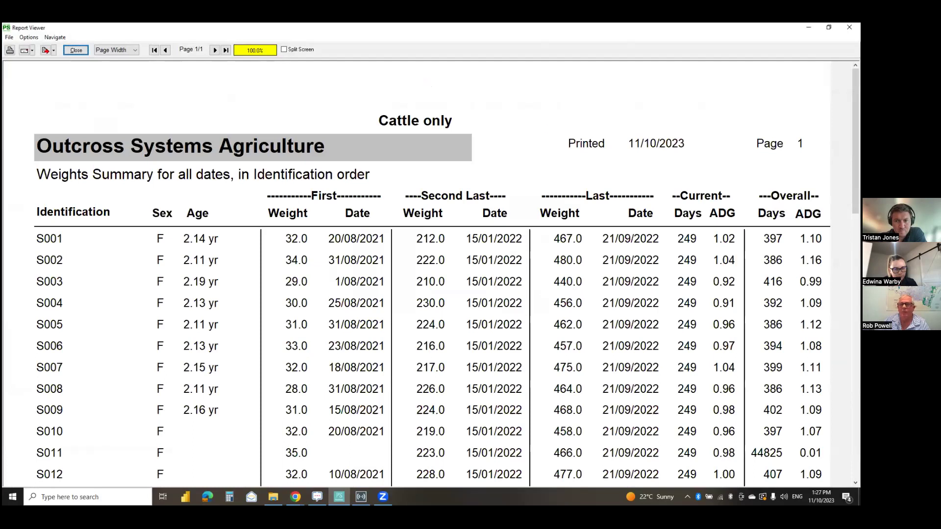
# - Review the one-page Weight History summary (0.98 ADG), then close the viewer and settings
pyautogui.scroll(-3, 432, 269)
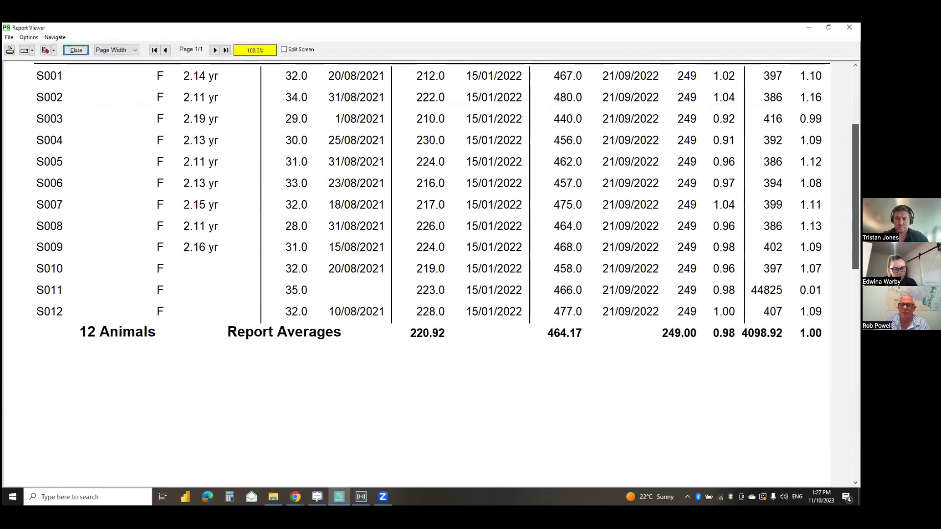
pyautogui.scroll(1, 634, 110)
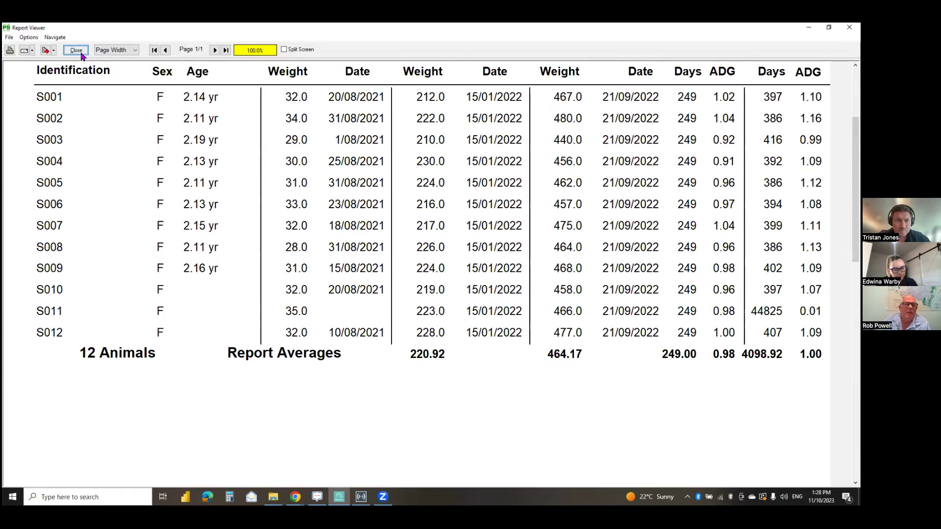
pyautogui.press('Escape')
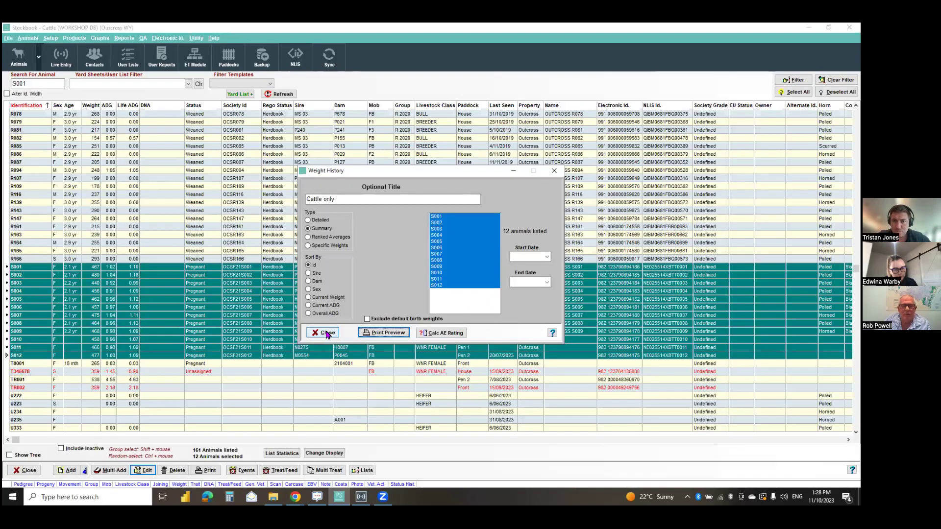
pyautogui.click(326, 334)
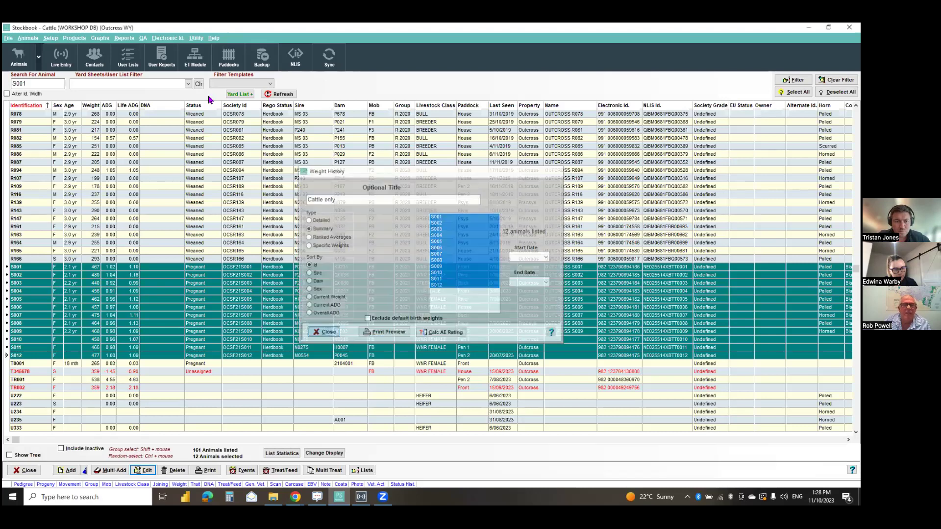
# - Browse the Reports menu submenus in search of the Stock Reconciliation report
pyautogui.click(123, 39)
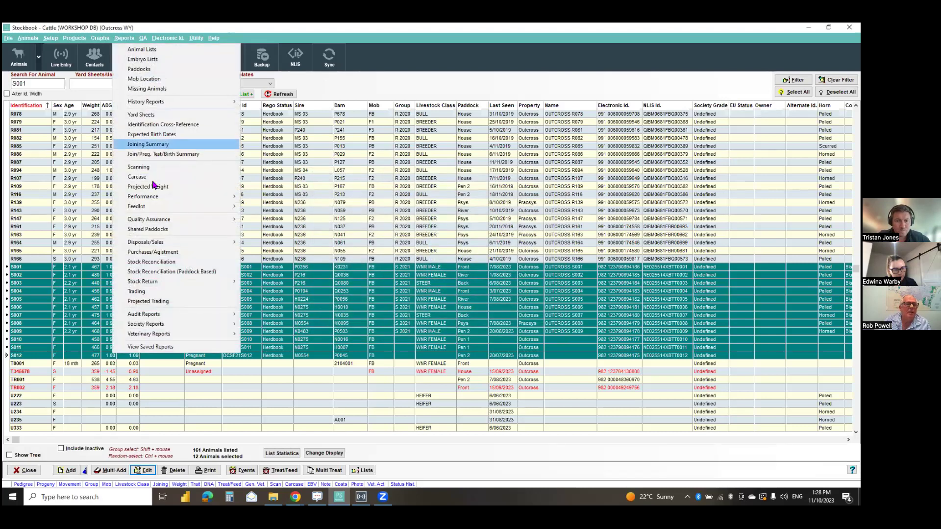
pyautogui.moveTo(152, 198)
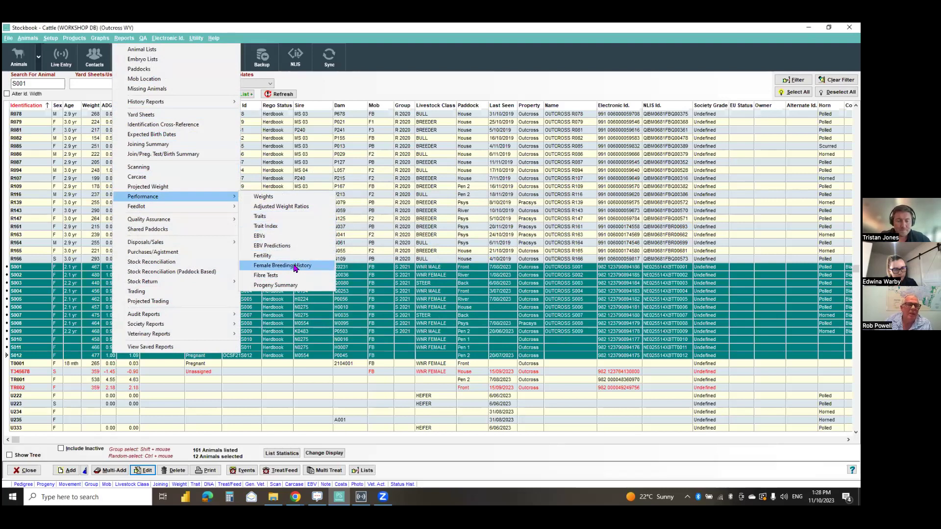
pyautogui.moveTo(166, 101)
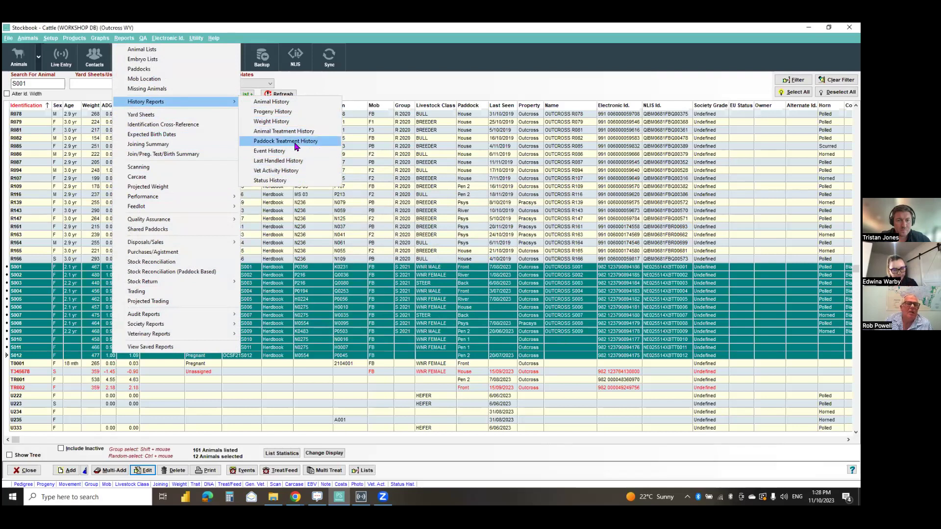
pyautogui.moveTo(178, 218)
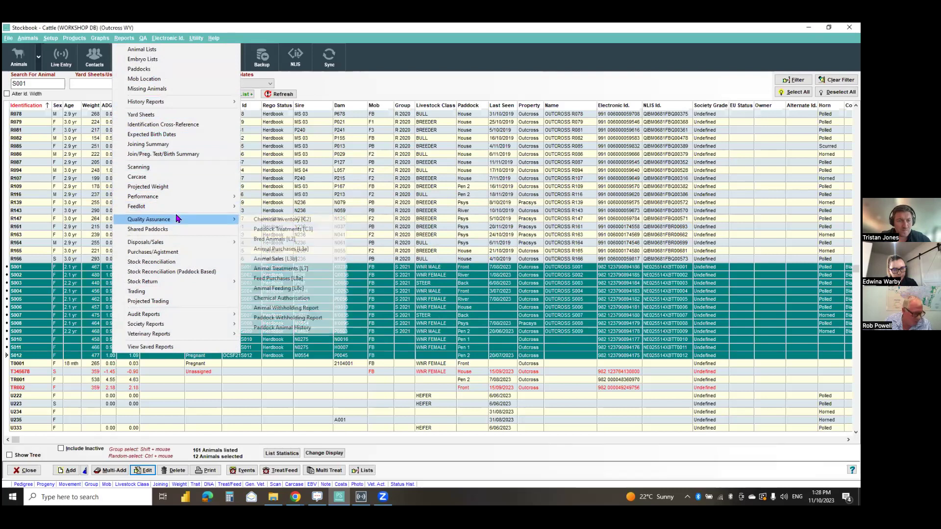
# - Preview the Cattle only Stock Reconciliation report with its default dates
pyautogui.click(162, 263)
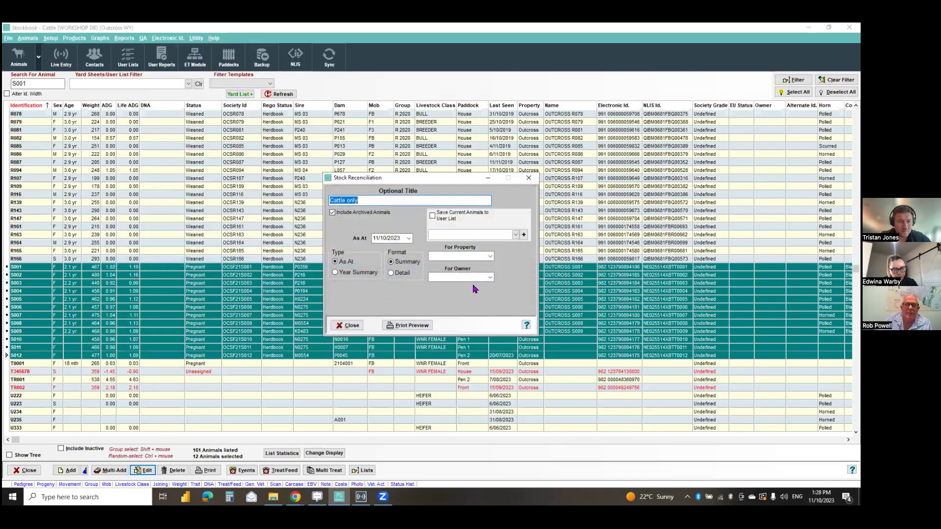
pyautogui.click(398, 326)
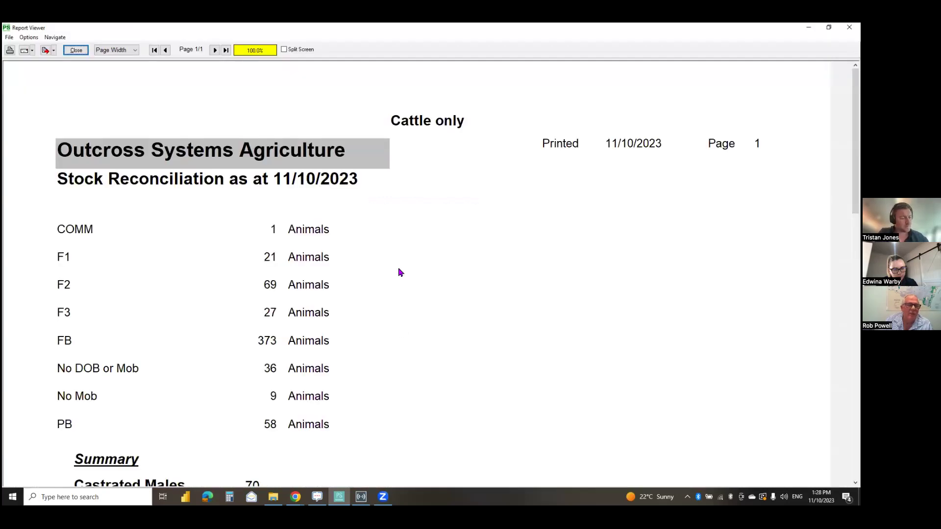
pyautogui.scroll(-3, 399, 272)
pyautogui.scroll(-3, 442, 288)
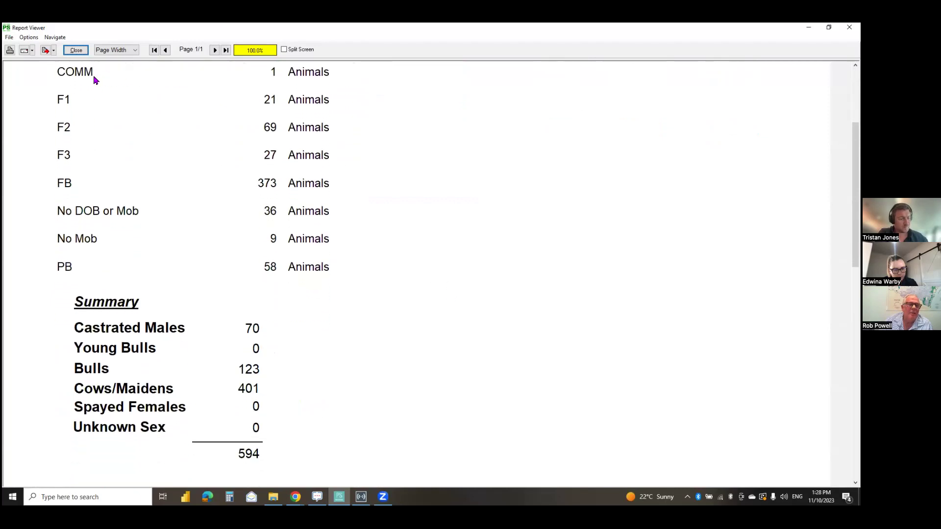
pyautogui.press('Escape')
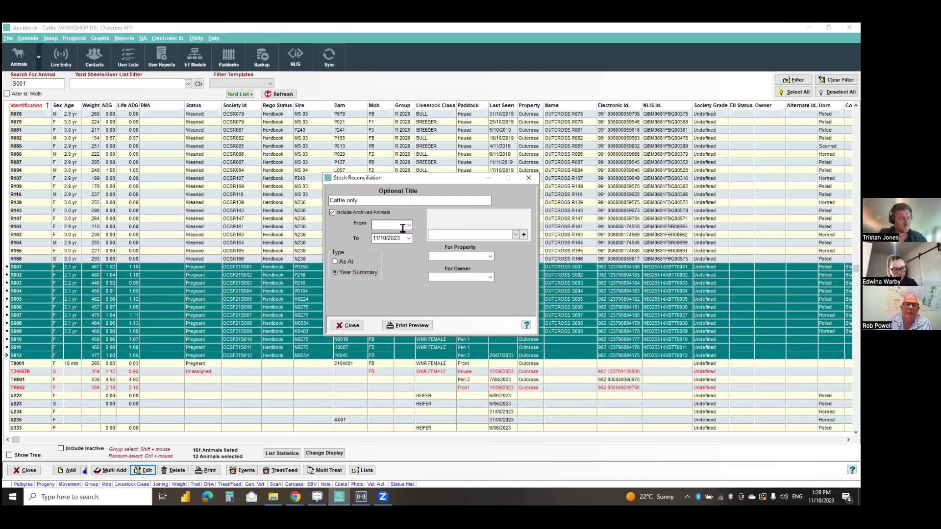
# - Change the report's From date to 1 January 2023
pyautogui.click(409, 225)
pyautogui.click(412, 238)
pyautogui.click(410, 239)
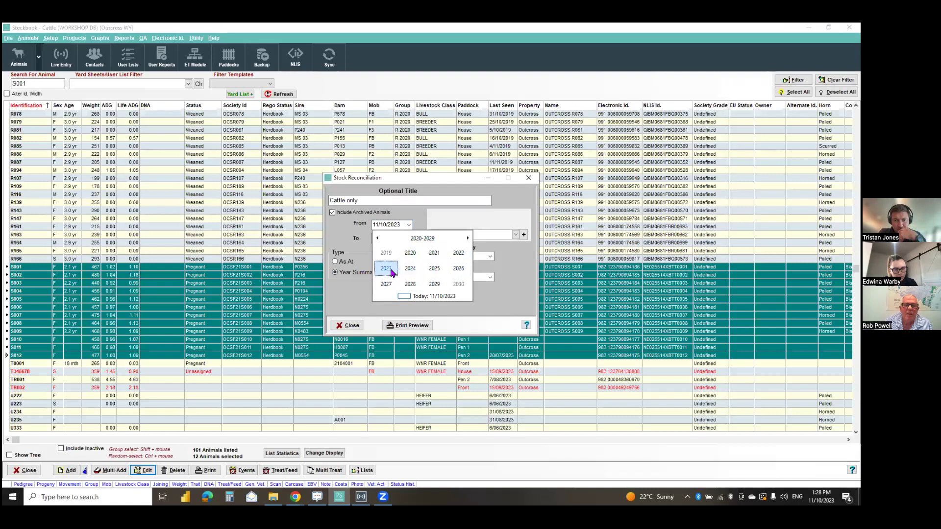
pyautogui.click(386, 269)
pyautogui.click(386, 253)
pyautogui.click(465, 256)
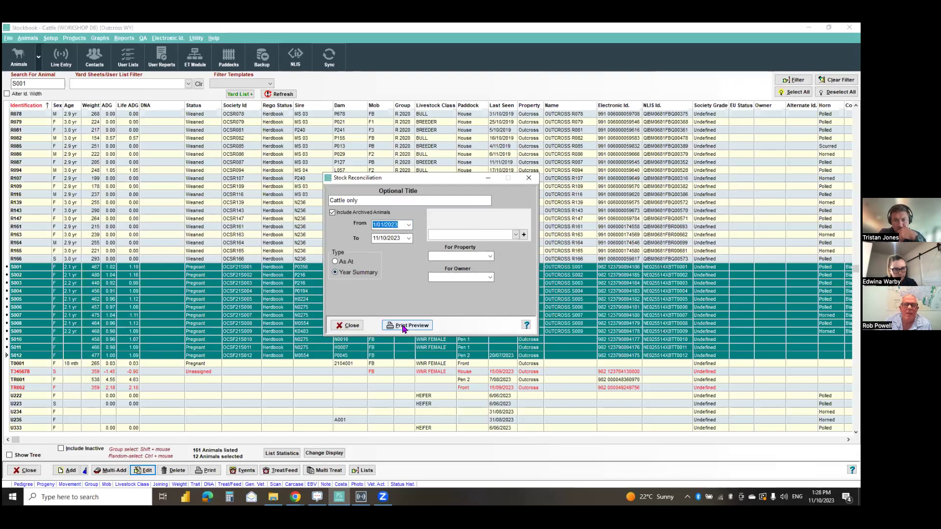
# - Preview the 1/01/2023–11/10/2023 reconciliation (opening 675, closing 600), check Export formats, and close
pyautogui.click(408, 326)
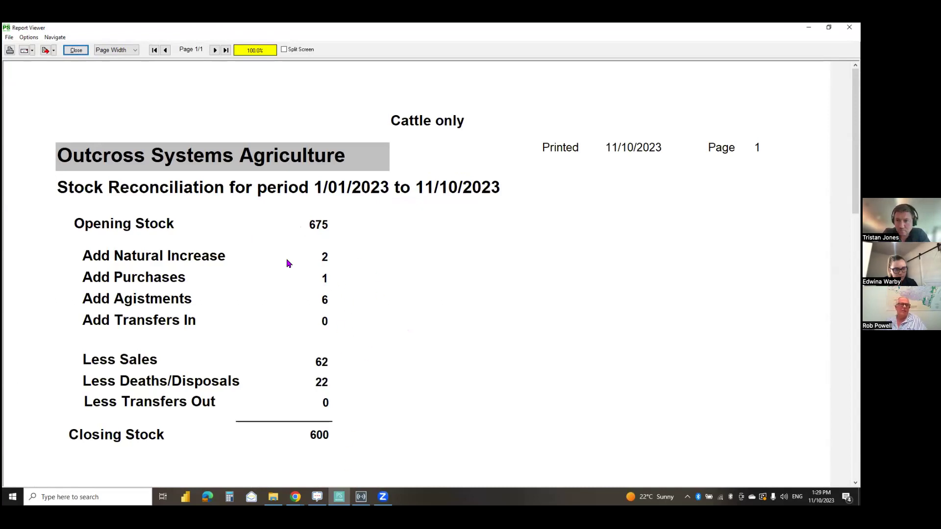
pyautogui.click(54, 50)
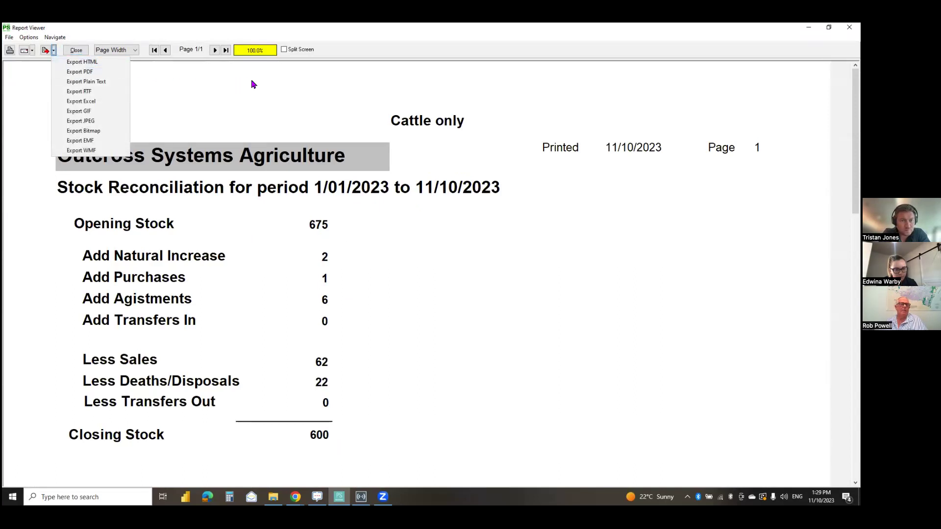
pyautogui.click(126, 146)
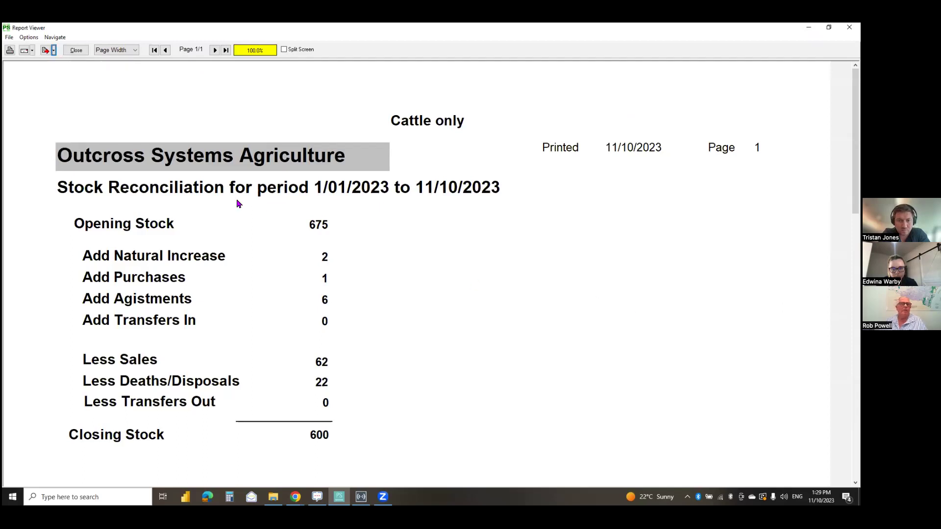
pyautogui.click(76, 50)
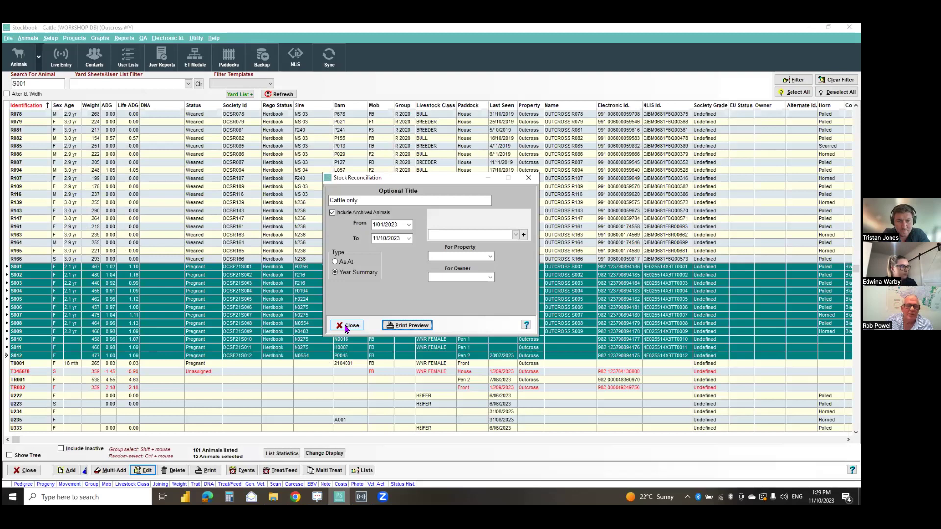
# - Close Stock Reconciliation and preview the feedlot Pen Summary Report: six pens, 44 head
pyautogui.click(346, 326)
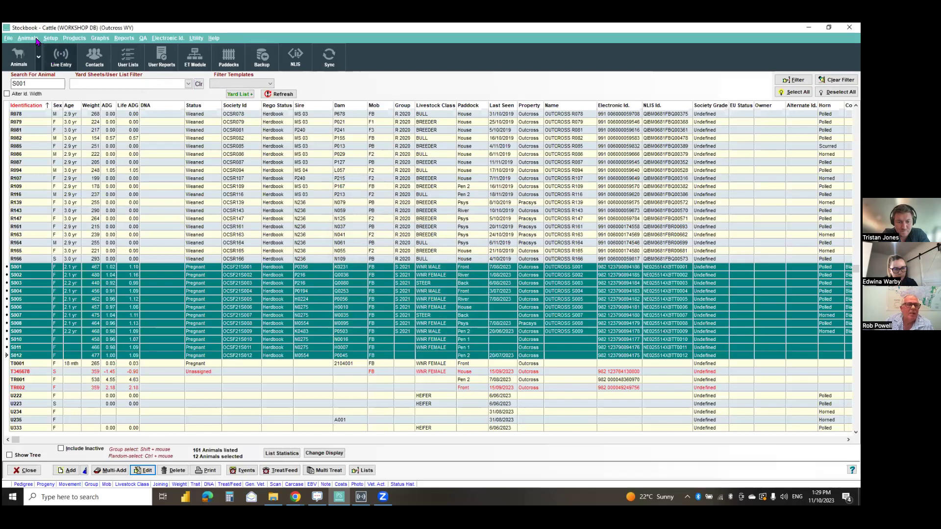
pyautogui.click(125, 39)
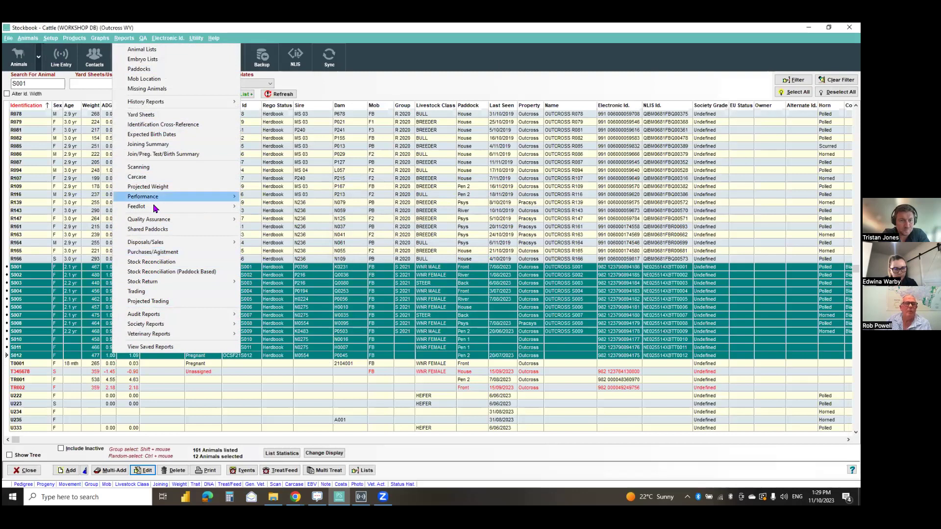
pyautogui.moveTo(159, 206)
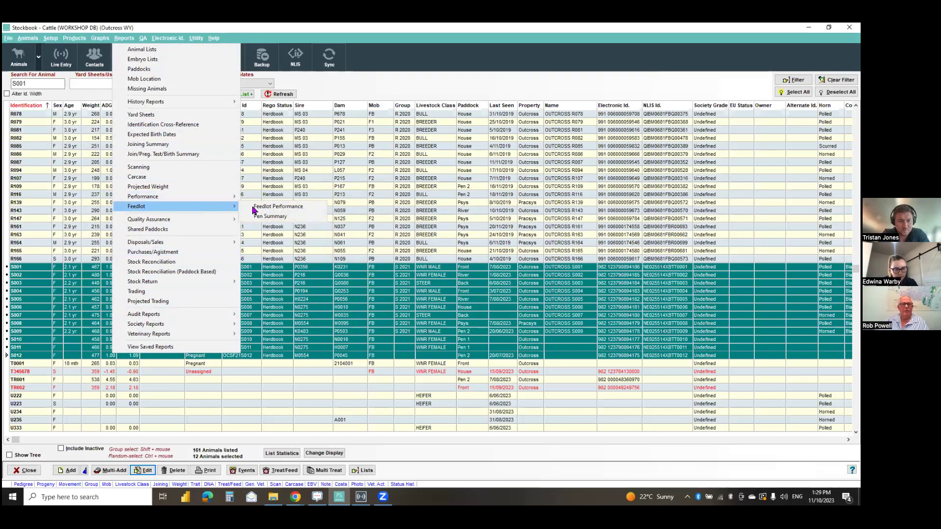
pyautogui.click(274, 216)
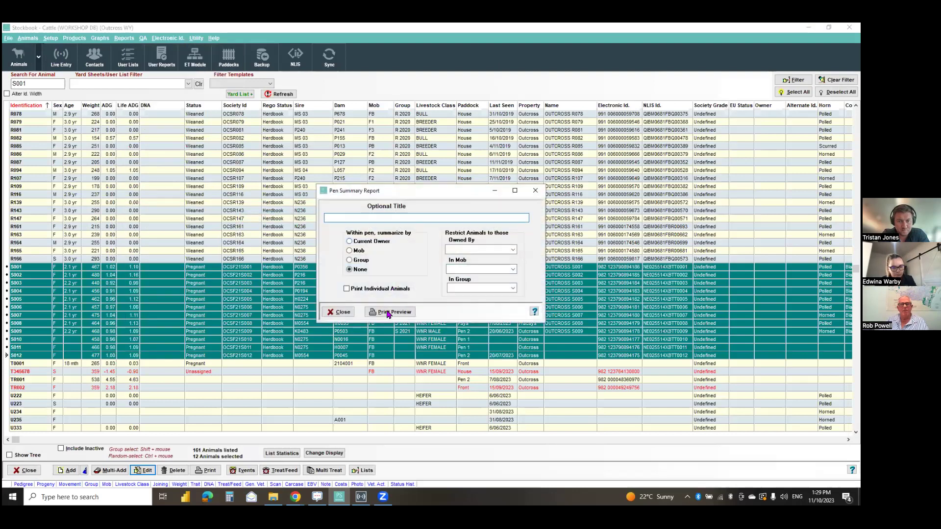
pyautogui.click(387, 313)
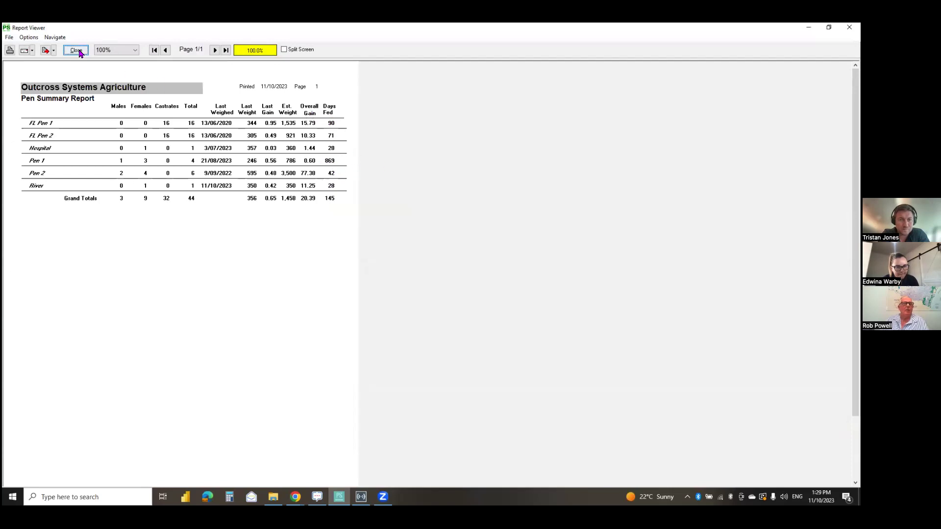
pyautogui.press('Escape')
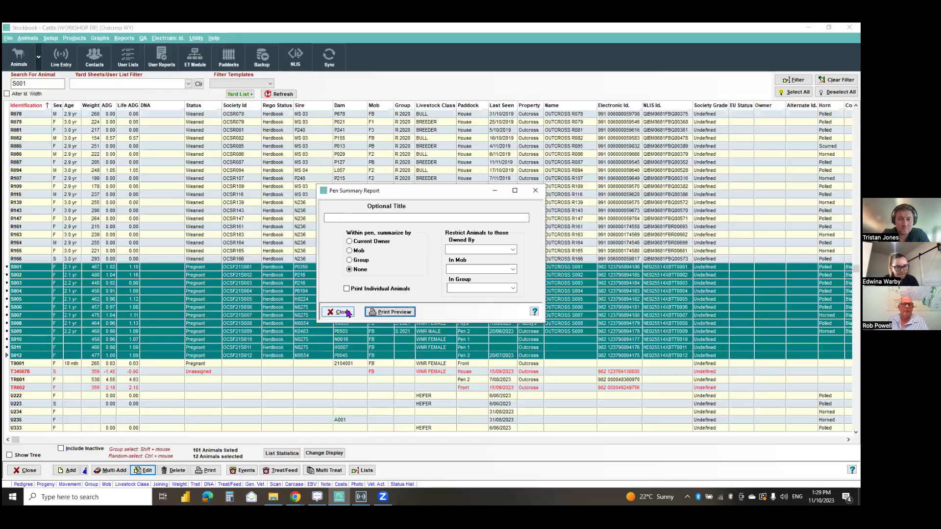
pyautogui.press('Escape')
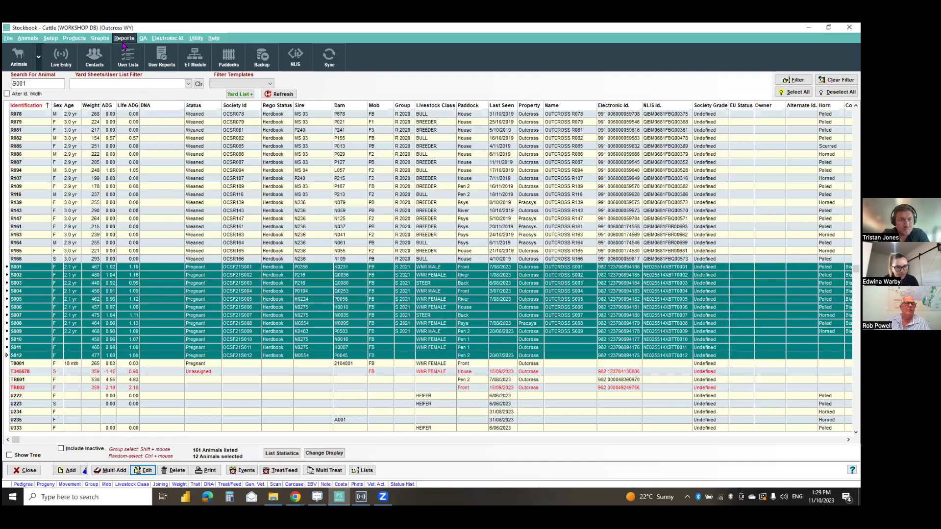
# - Filter the animals to the Carcase Data Report list and select all 19
pyautogui.click(188, 84)
pyautogui.moveTo(188, 101); pyautogui.dragTo(190, 135)
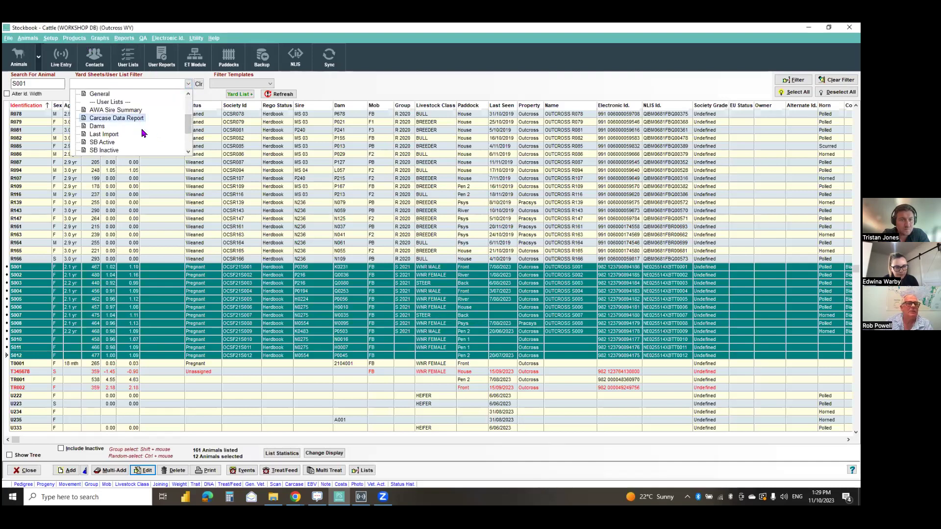
pyautogui.click(137, 118)
pyautogui.click(794, 92)
# - Preview the Feedlot Performance Report for selected animals only, using FE entry weights
pyautogui.click(124, 38)
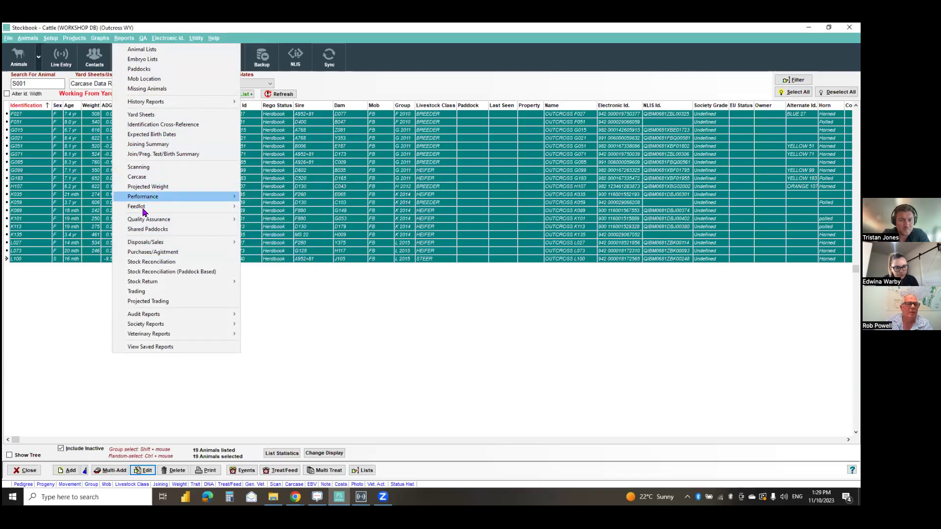
pyautogui.moveTo(144, 206)
pyautogui.click(275, 206)
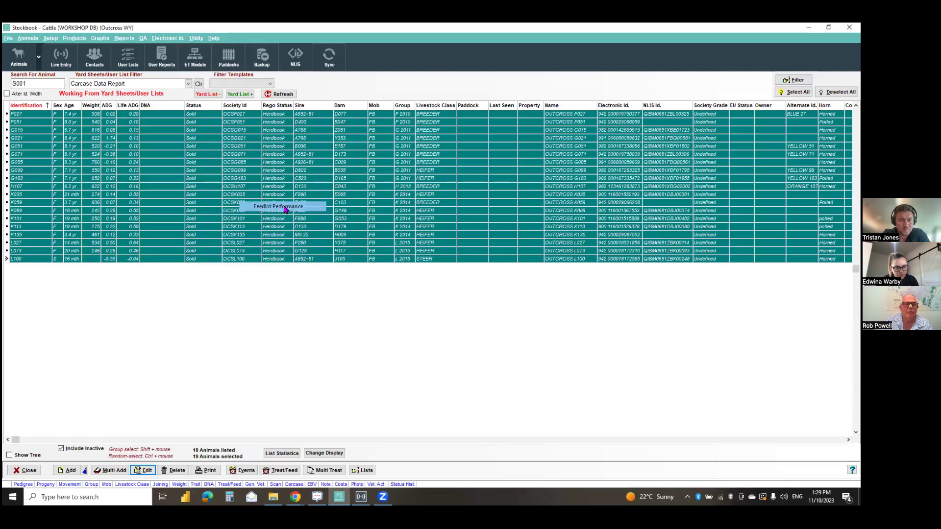
pyautogui.click(361, 295)
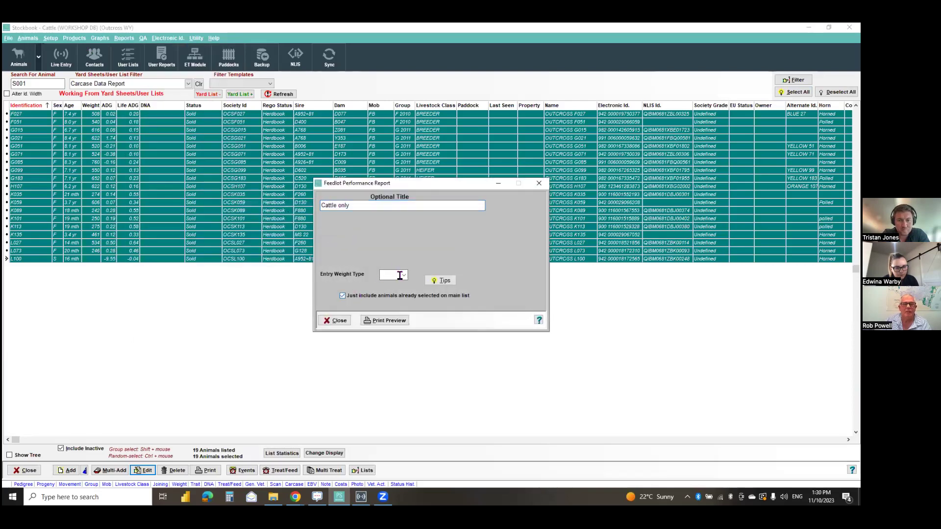
pyautogui.click(393, 275)
pyautogui.click(402, 308)
pyautogui.click(387, 320)
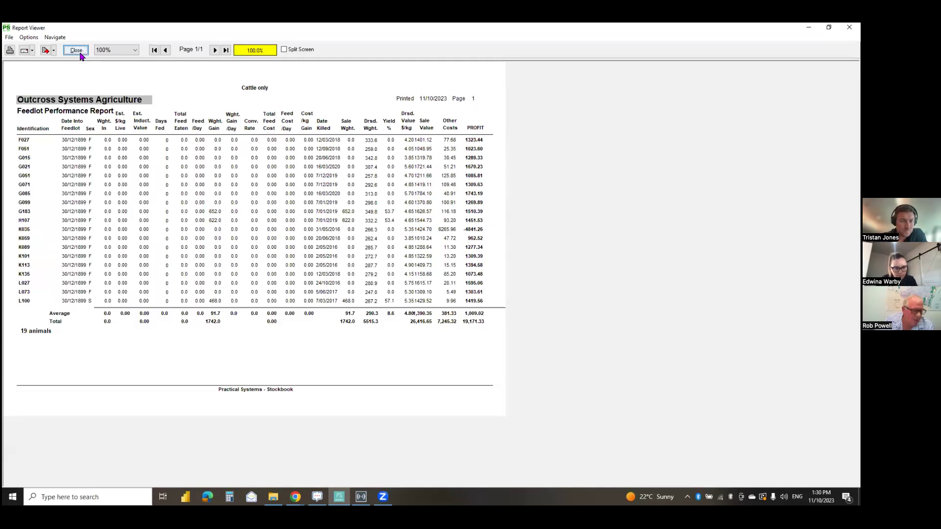
pyautogui.press('Escape')
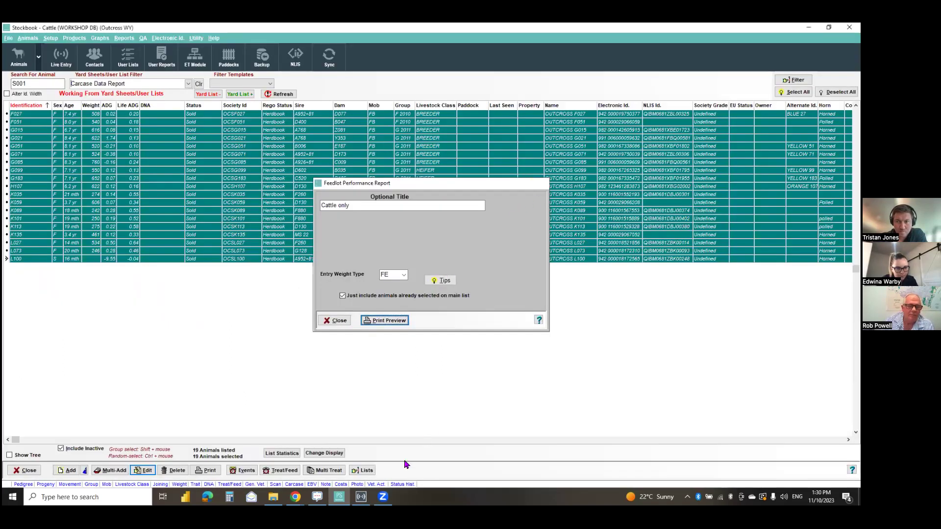
pyautogui.click(539, 183)
# - Switch to the running Live Entry window for group S 2021, mob TRADE
pyautogui.hotkey('alt', 'Tab')
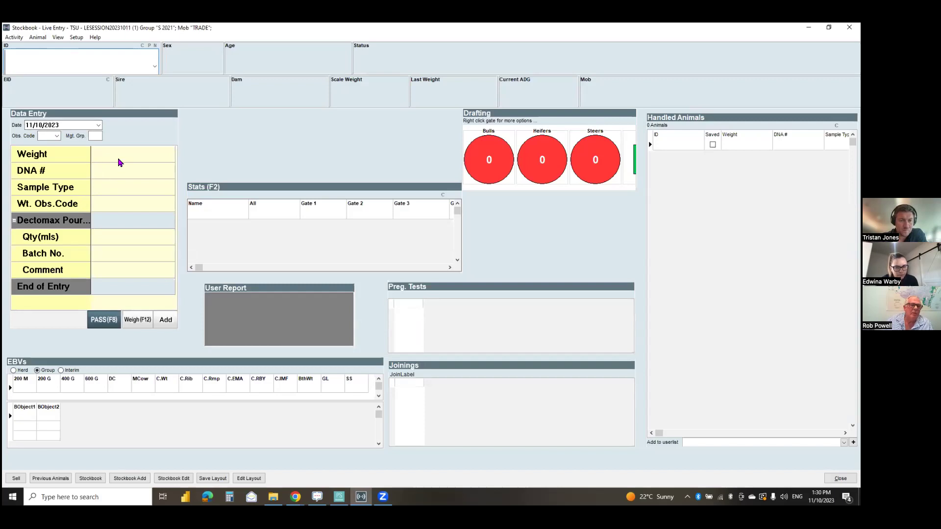
pyautogui.click(76, 37)
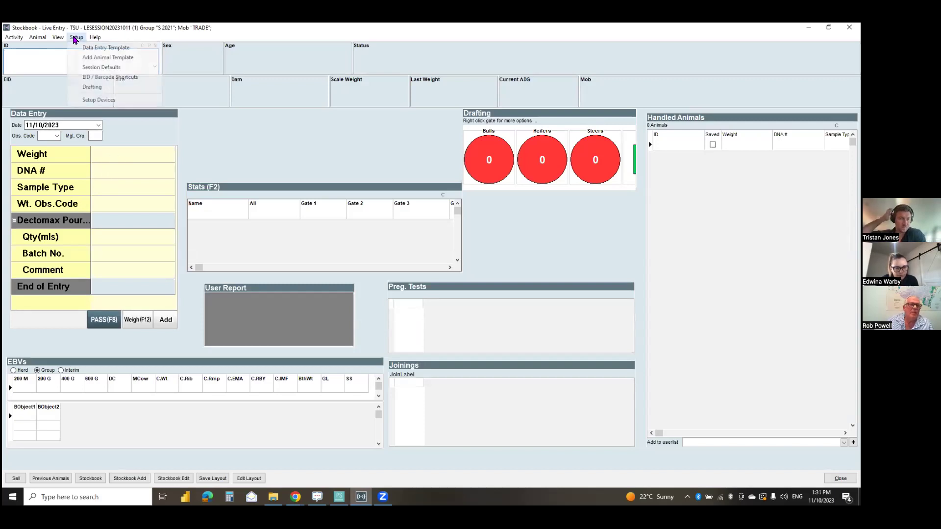
pyautogui.click(96, 49)
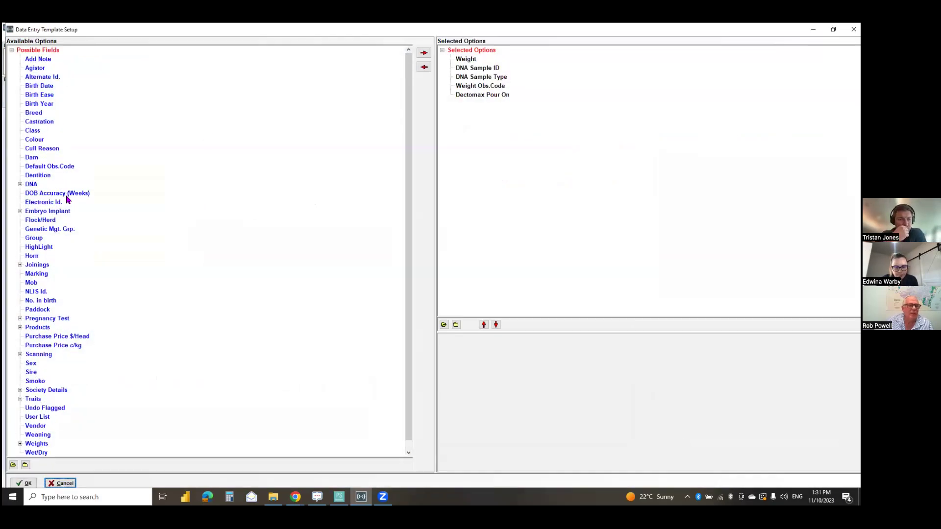
pyautogui.click(20, 184)
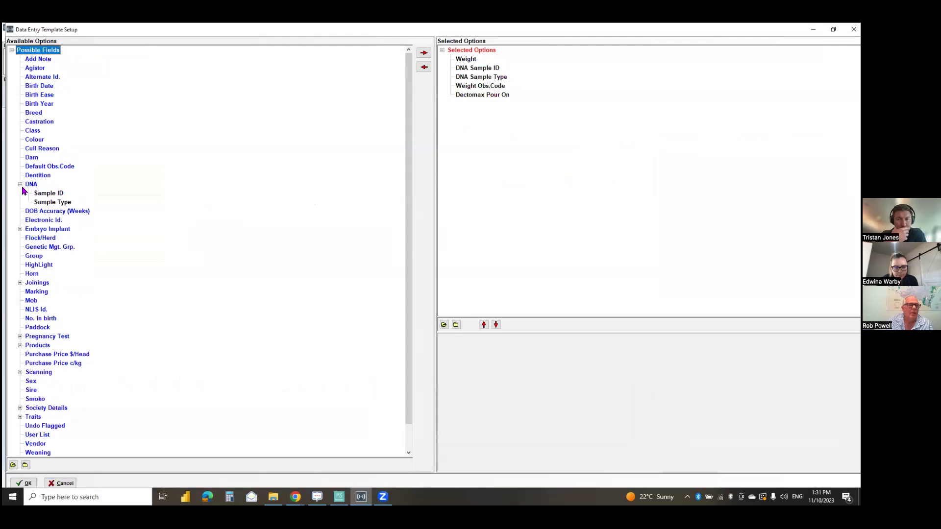
pyautogui.click(20, 229)
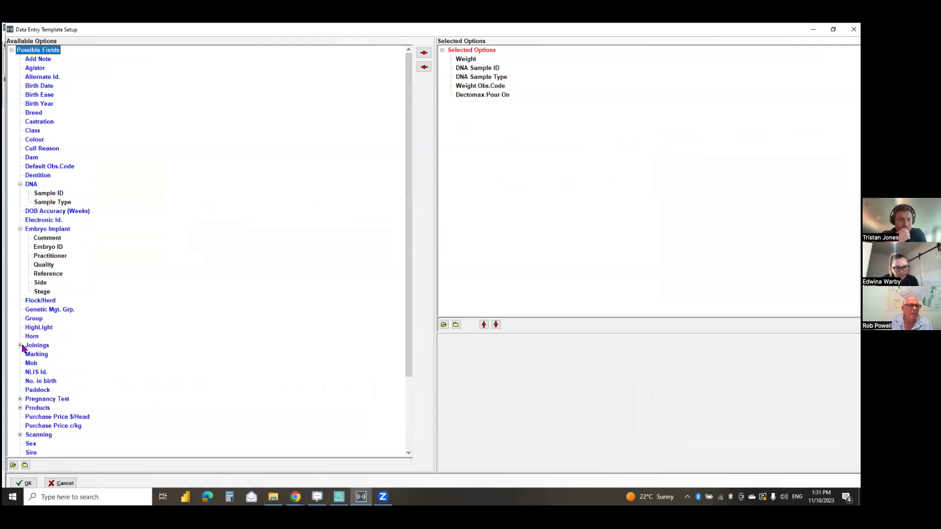
pyautogui.click(20, 346)
pyautogui.scroll(-8, 101, 335)
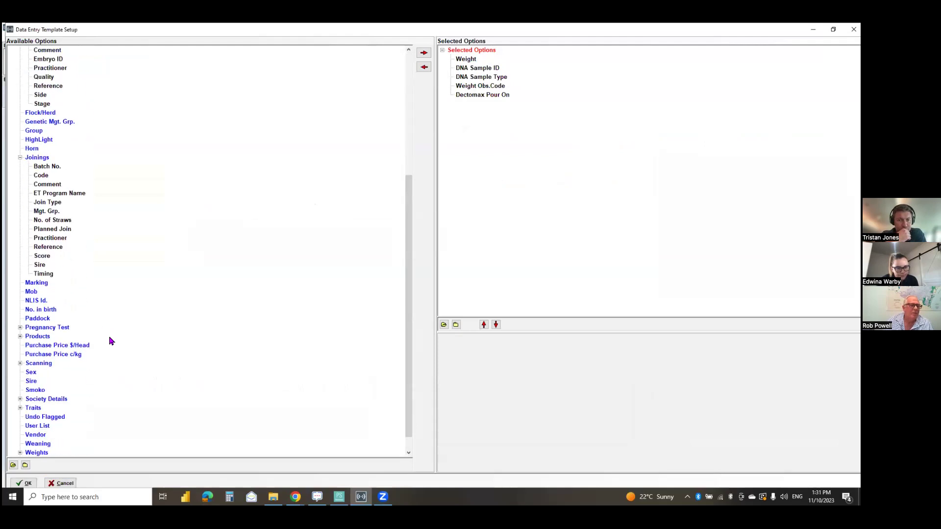
pyautogui.scroll(3, 122, 314)
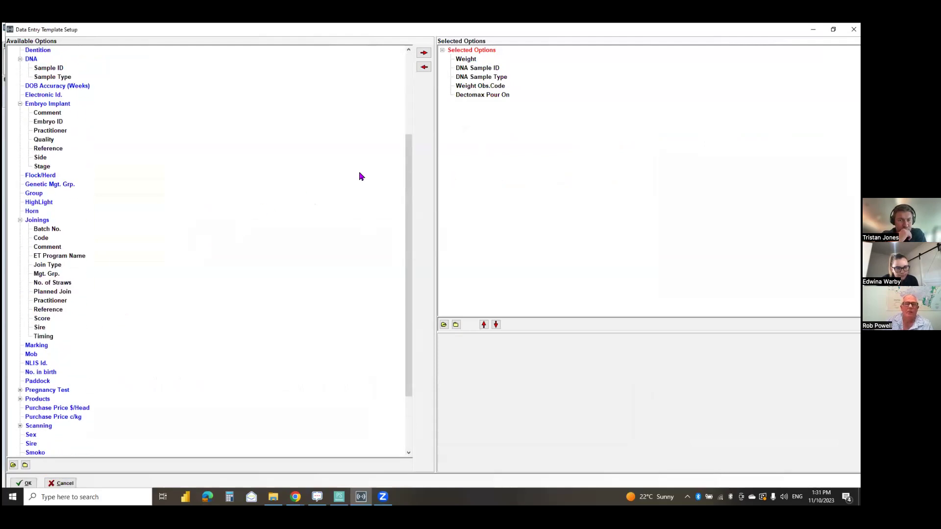
pyautogui.click(27, 484)
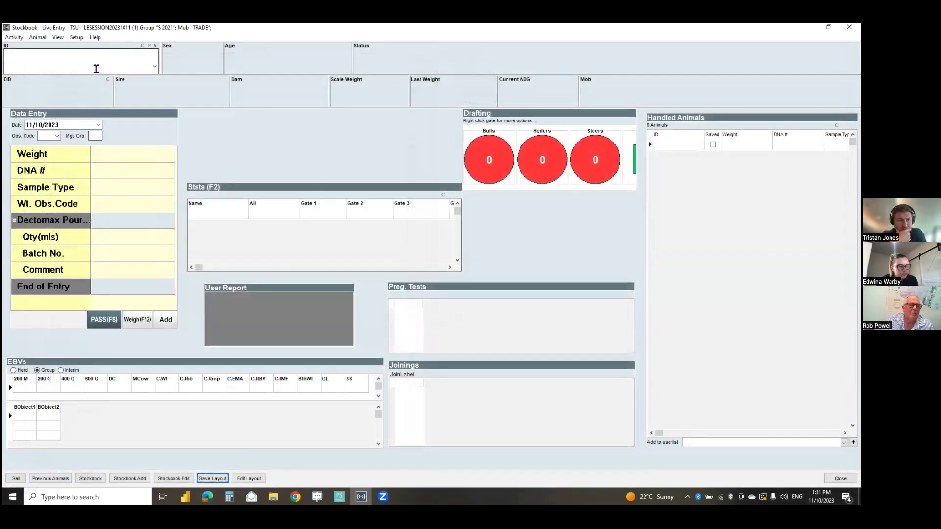
# - Load heifer R001 and enter its weight as 250
pyautogui.click(97, 66)
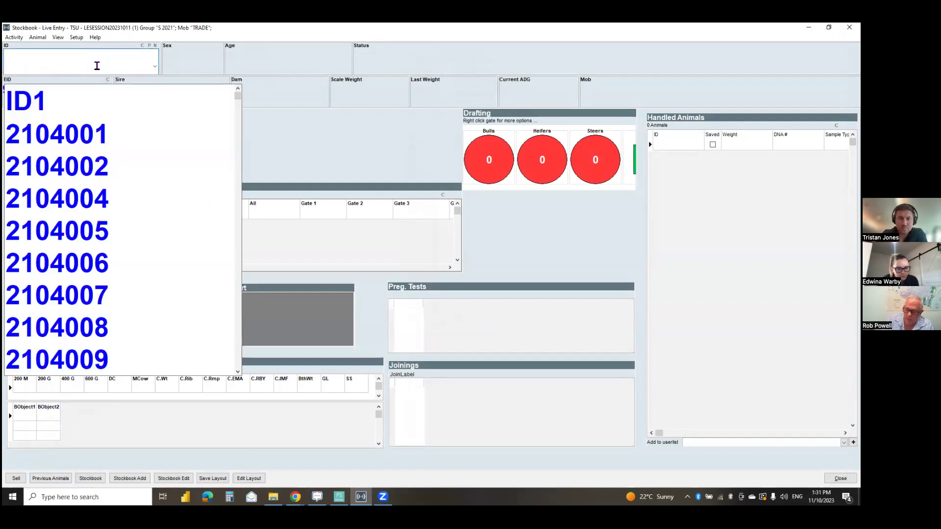
pyautogui.write('R001')
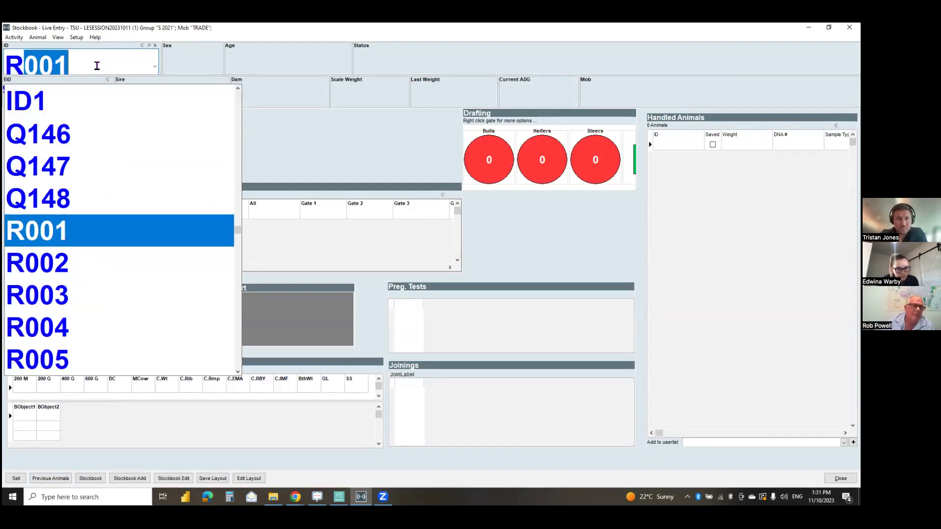
pyautogui.click(82, 238)
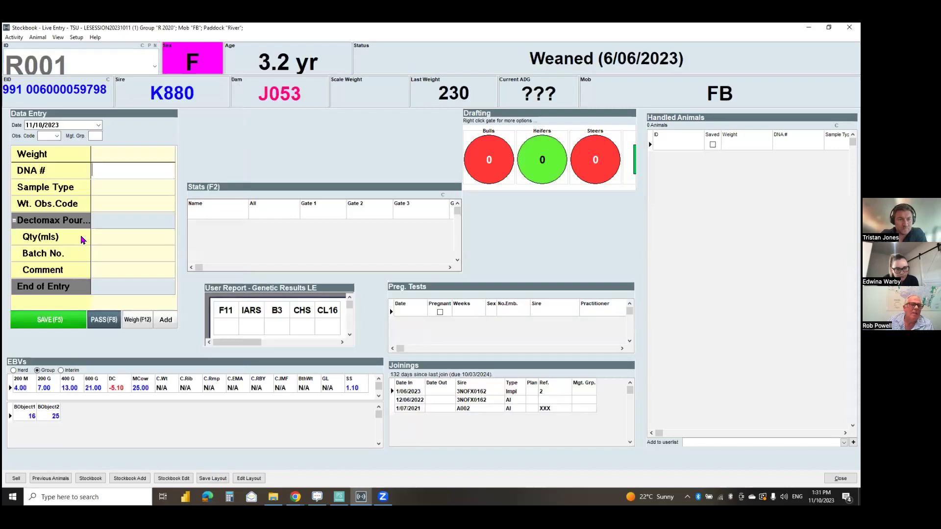
pyautogui.click(131, 157)
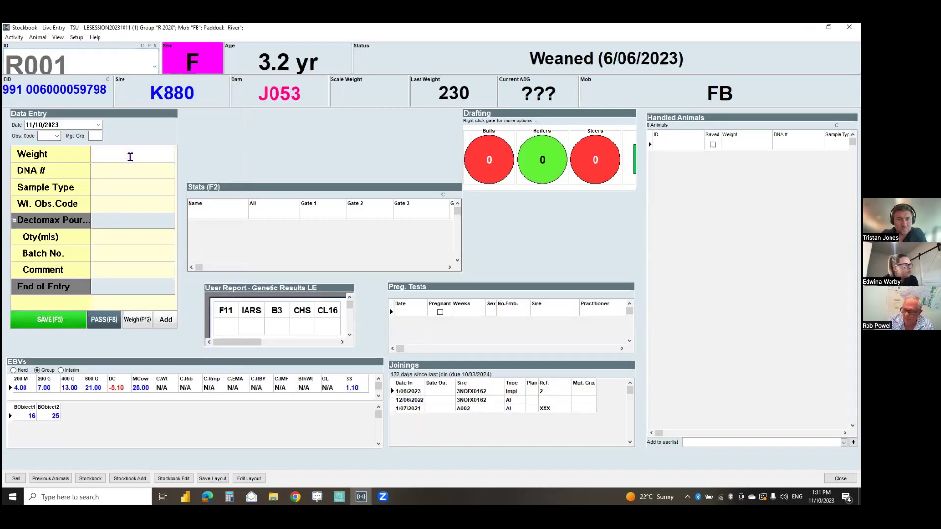
pyautogui.write('25')
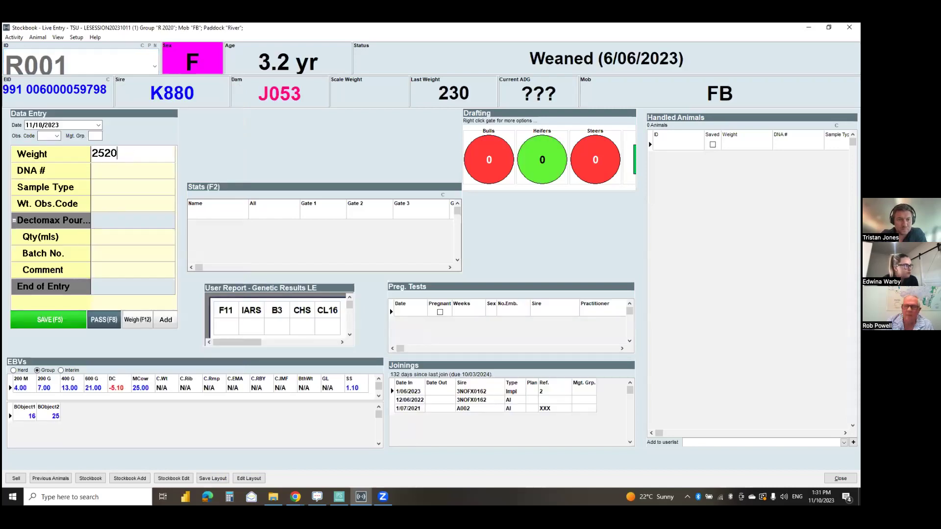
pyautogui.write('20')
pyautogui.press('BackSpace')
pyautogui.press('BackSpace')
pyautogui.write('0')
pyautogui.press('Return')
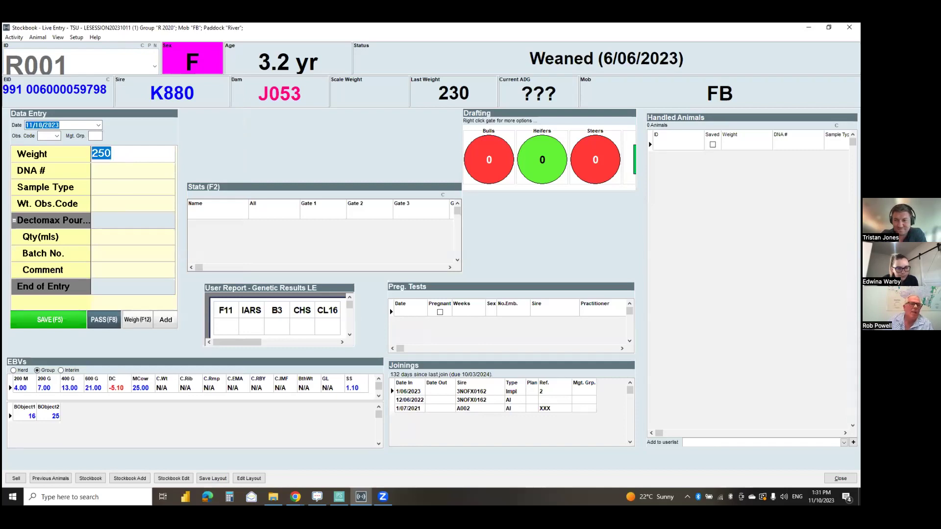
pyautogui.press('Return')
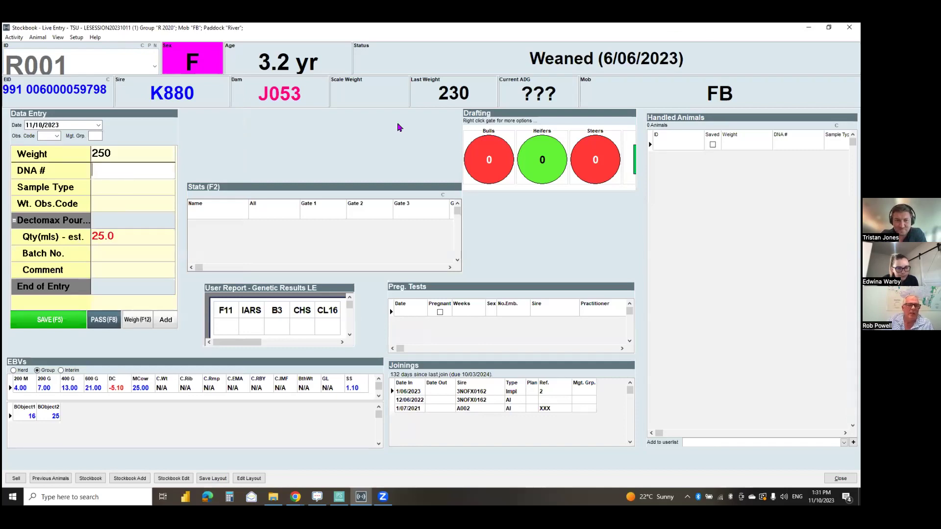
# - Record DNA 15416546 as TSU, code 400, batch DEC-16/05/2021-1, and save R001
pyautogui.write('15416546')
pyautogui.click(142, 186)
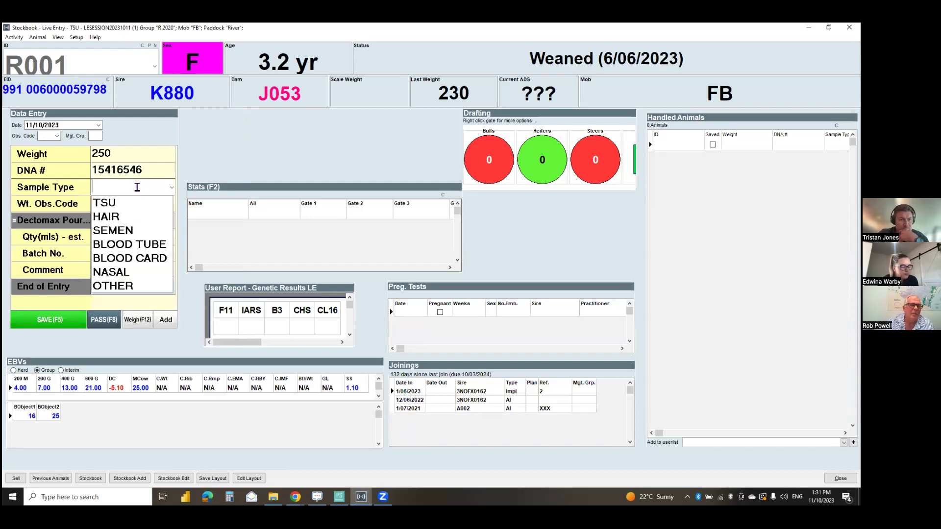
pyautogui.click(108, 203)
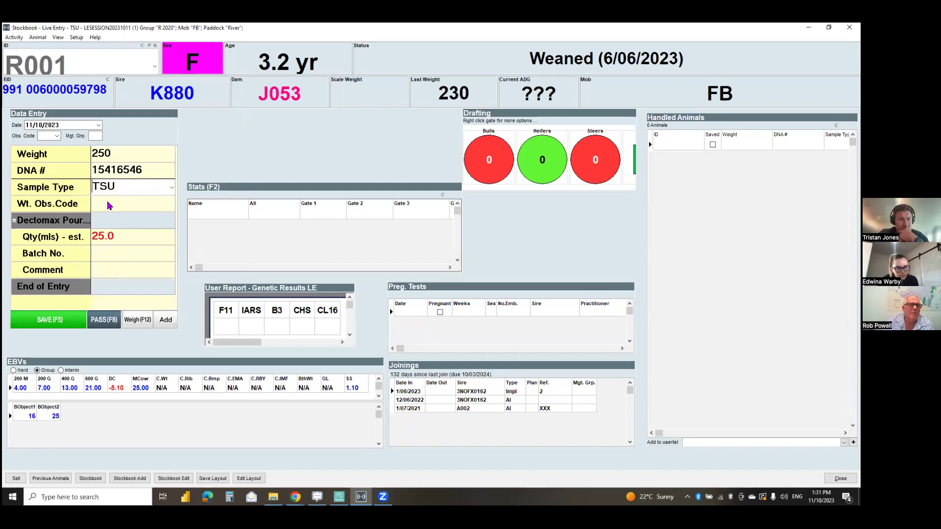
pyautogui.click(109, 205)
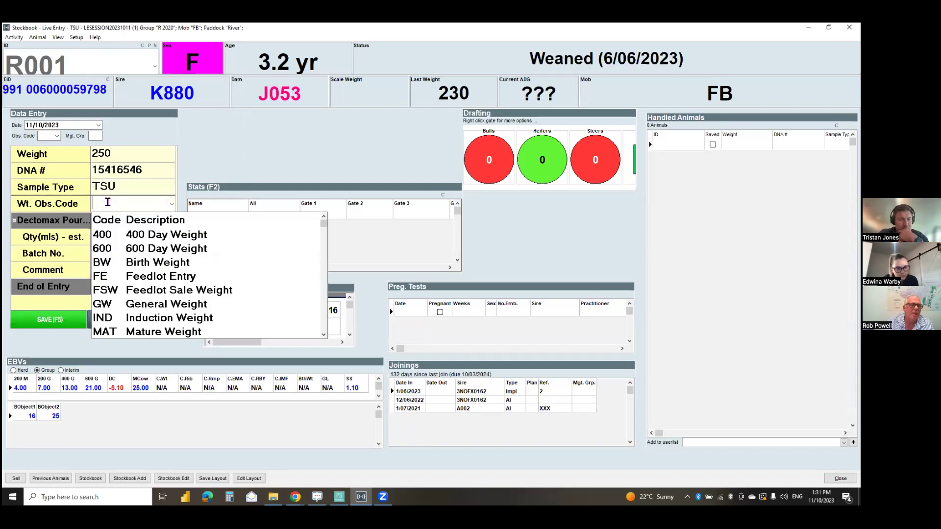
pyautogui.click(110, 239)
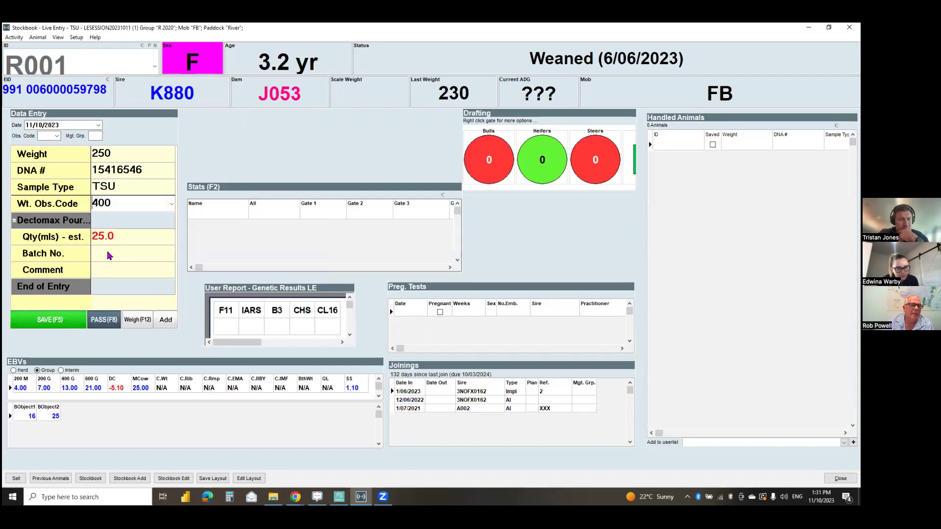
pyautogui.click(109, 256)
pyautogui.click(111, 286)
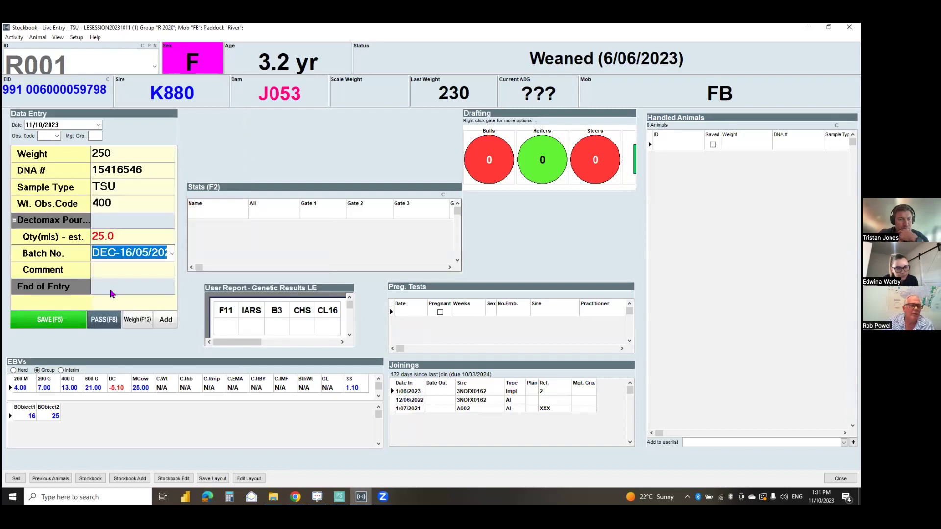
pyautogui.click(50, 320)
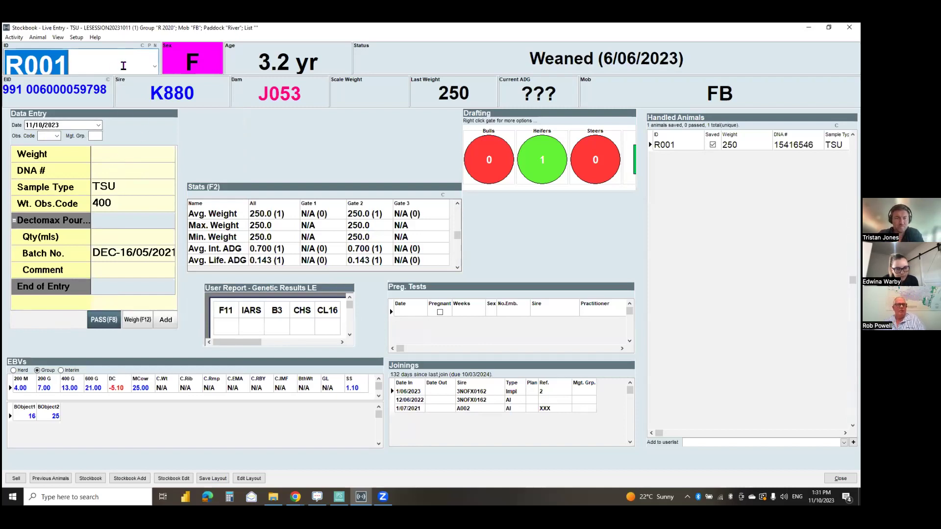
# - Load R002 and pass it through without saving any data
pyautogui.click(154, 66)
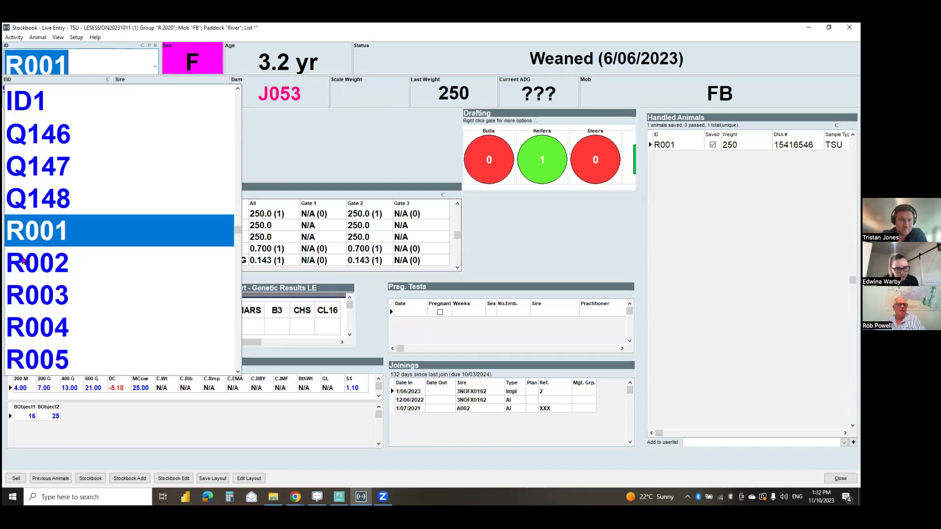
pyautogui.click(39, 251)
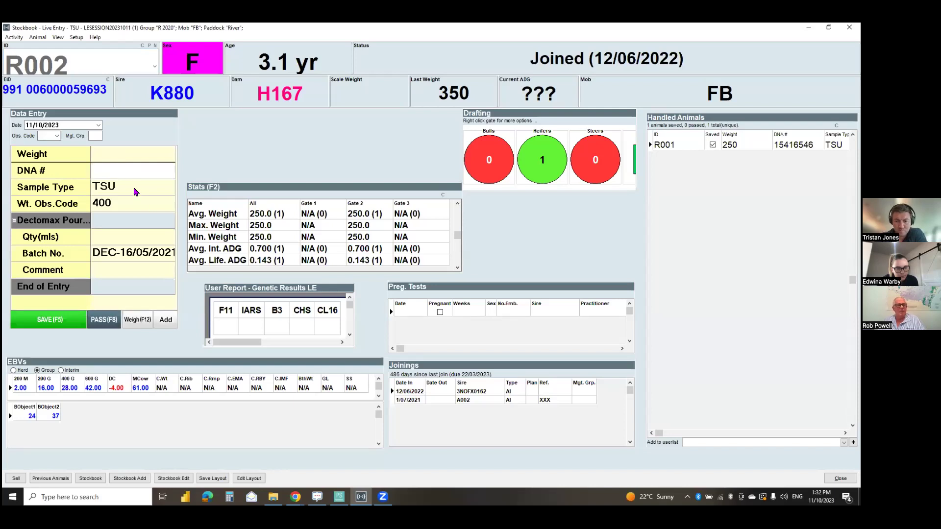
pyautogui.click(100, 322)
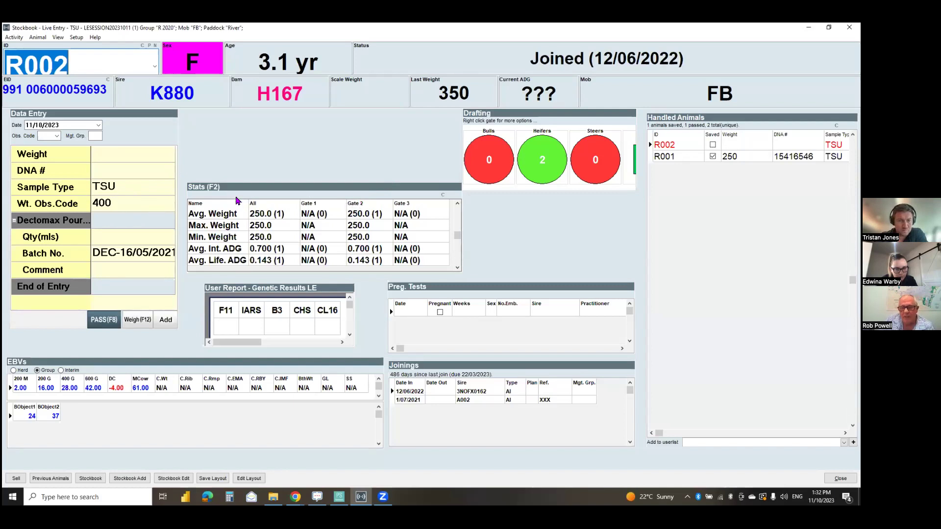
# - Review the Bulls gate criteria under Setup > Drafting and confirm the drafting setup
pyautogui.click(76, 37)
pyautogui.press('Return')
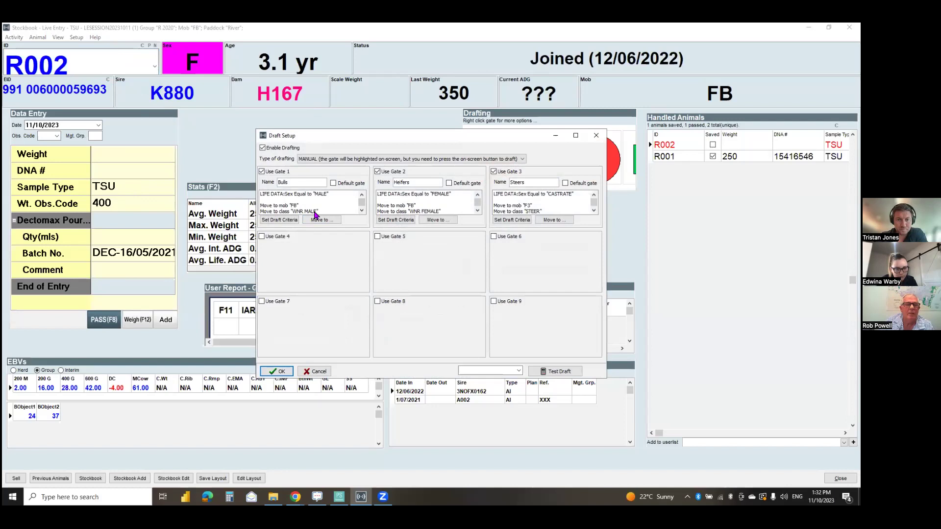
pyautogui.doubleClick(361, 211)
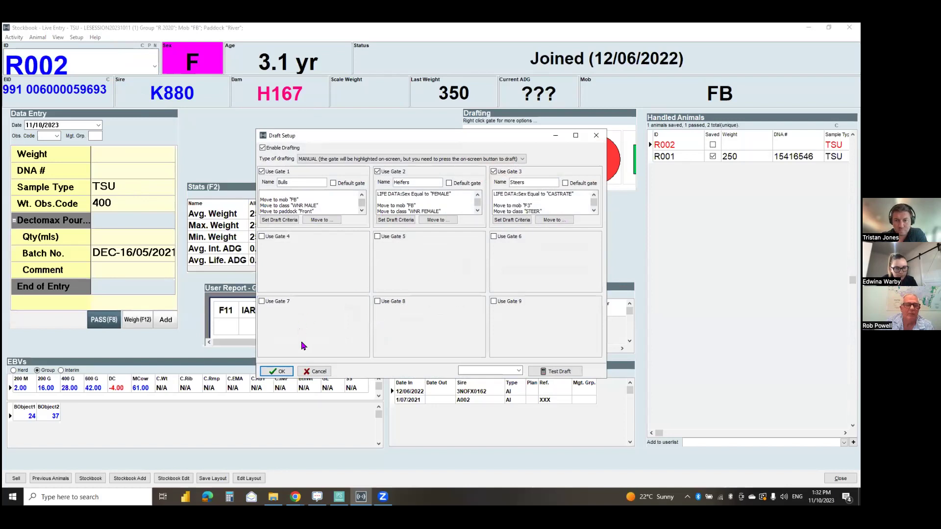
pyautogui.click(282, 375)
pyautogui.click(489, 280)
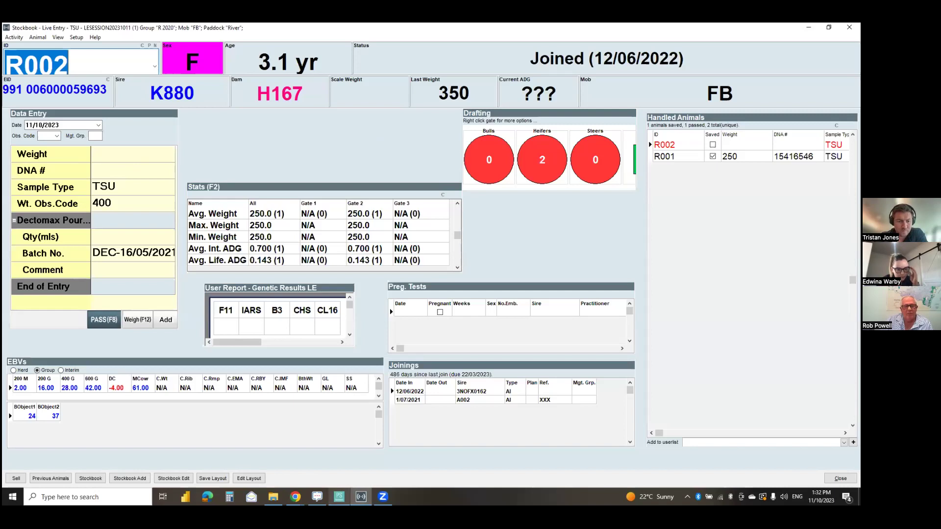
# - In the Cattle list, clear the selection, remove the Carcase Data Report filter, and show only active animals
pyautogui.moveTo(339, 497)
pyautogui.click(339, 451)
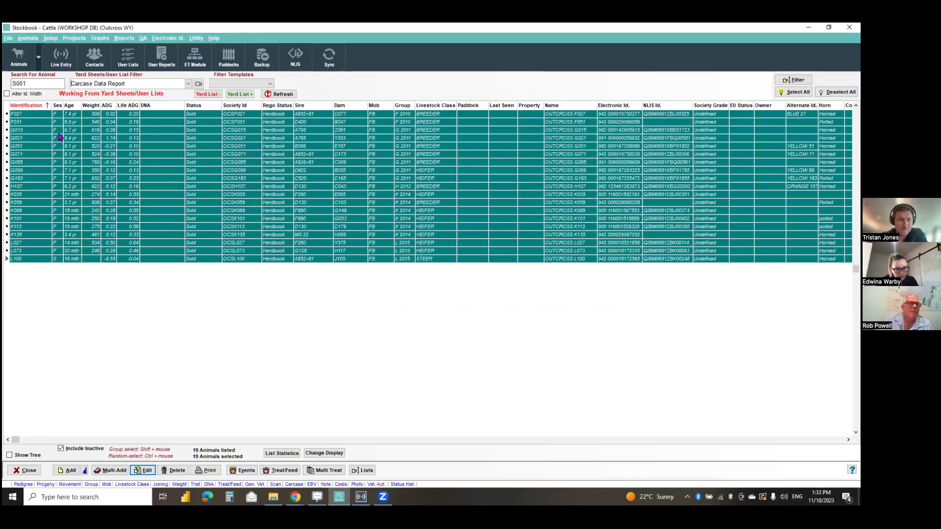
pyautogui.click(838, 92)
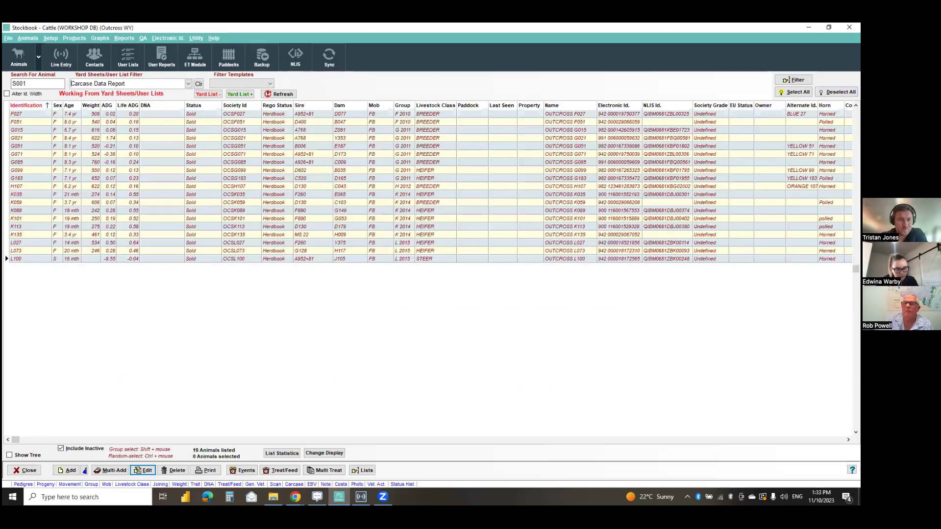
pyautogui.click(198, 83)
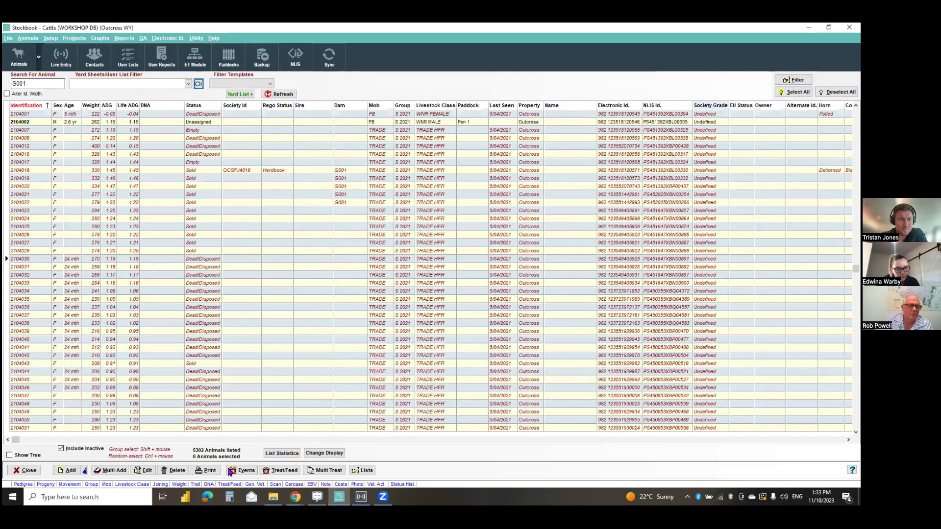
pyautogui.click(61, 448)
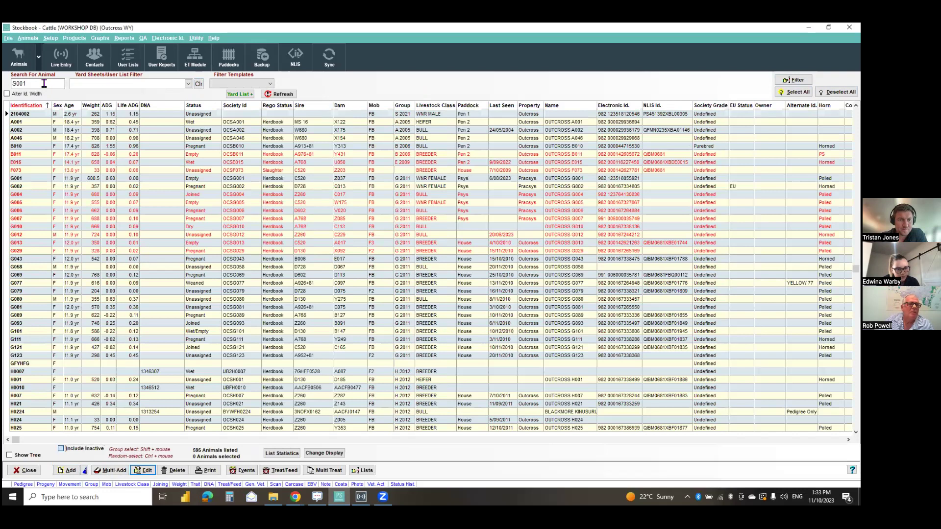
# - Search for S animals, select S001 through S012, and bring up User Reports
pyautogui.click(44, 85)
pyautogui.write('S')
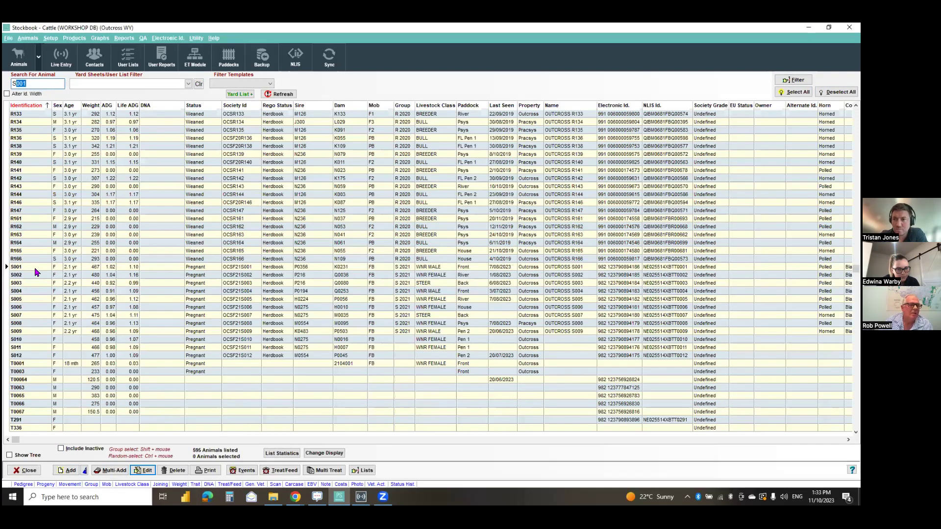
pyautogui.click(35, 269)
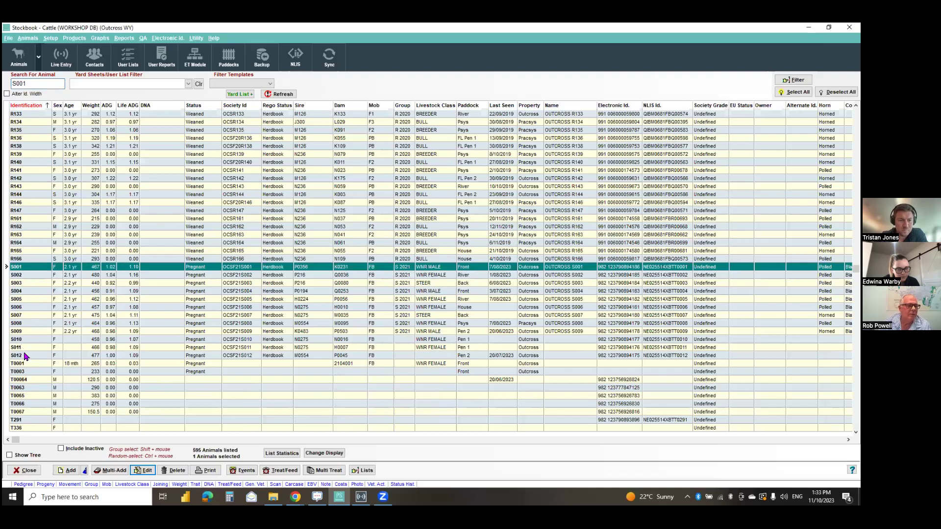
pyautogui.keyDown('shift'); pyautogui.click(27, 357); pyautogui.keyUp('shift')
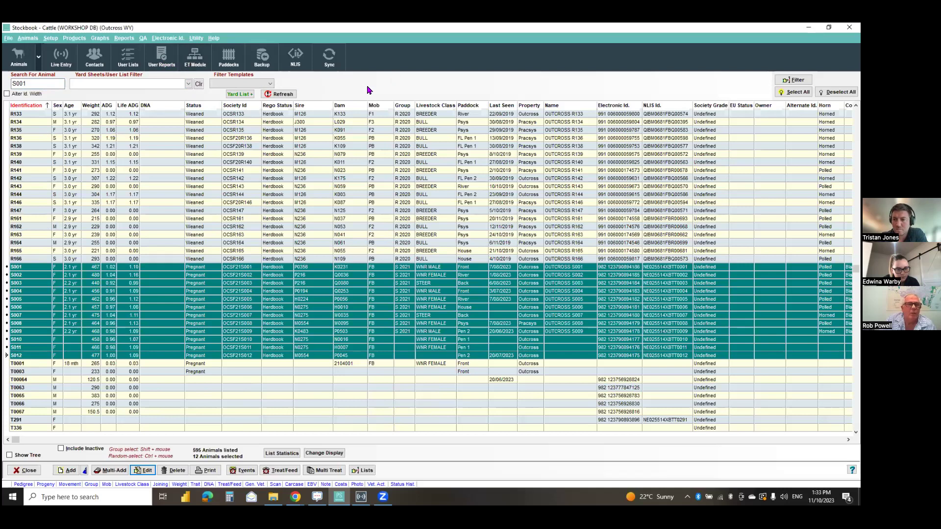
pyautogui.click(165, 58)
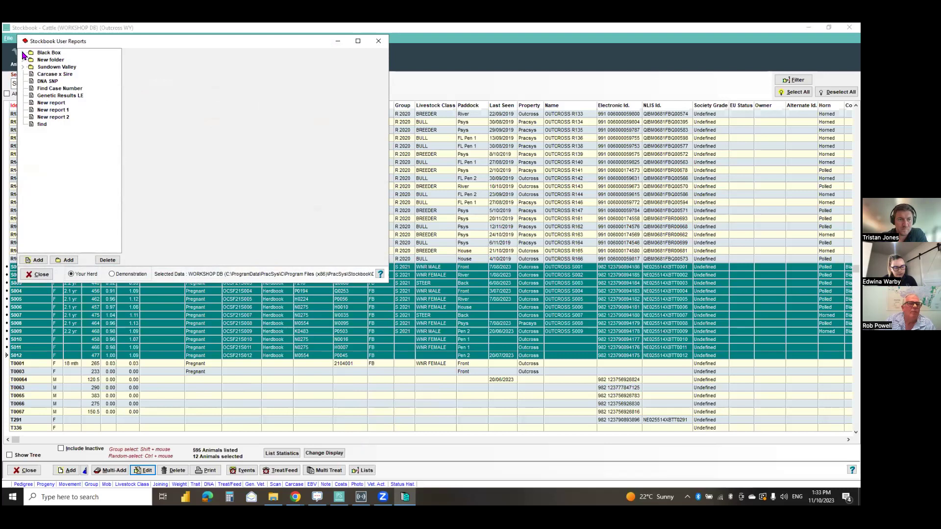
# - Run the Black Box EID Update Report V1 query and view its 10 replaced-tag results
pyautogui.click(23, 52)
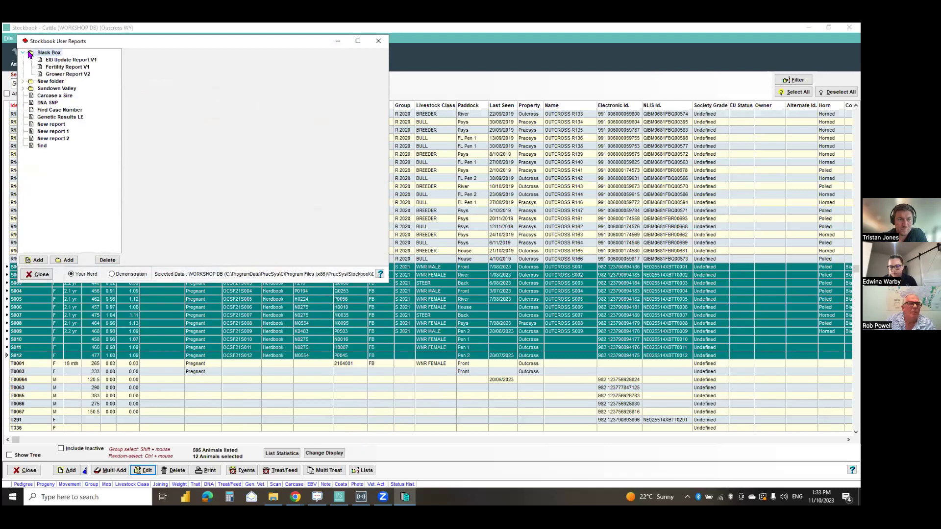
pyautogui.click(58, 62)
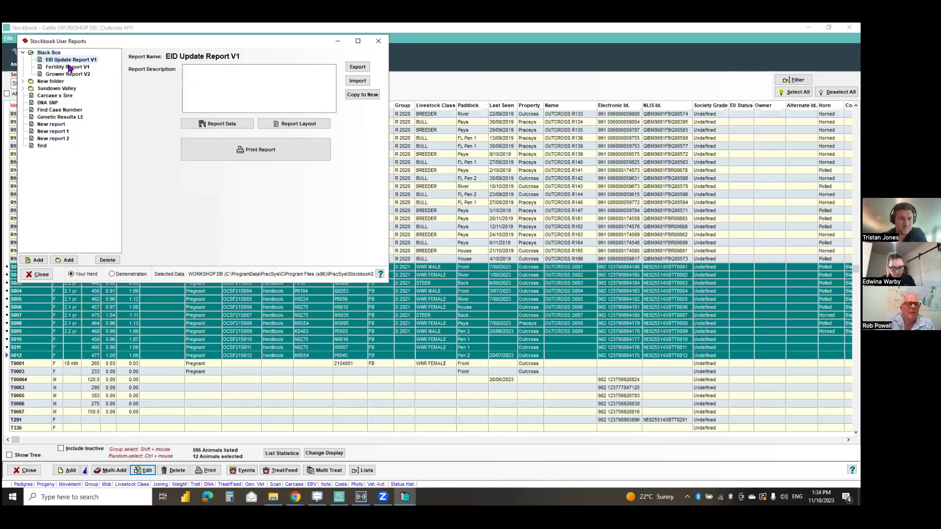
pyautogui.click(227, 123)
pyautogui.click(32, 54)
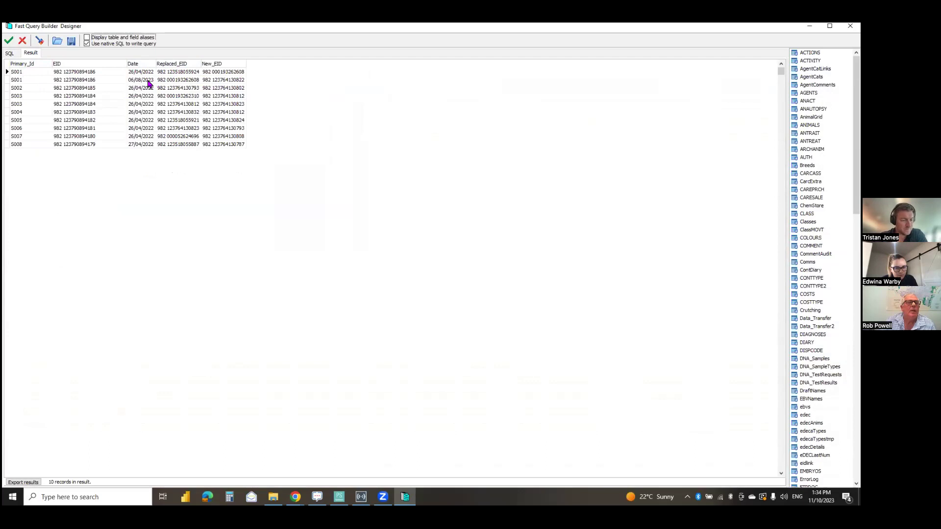
# - Export the 10 EID Update query results
pyautogui.click(181, 81)
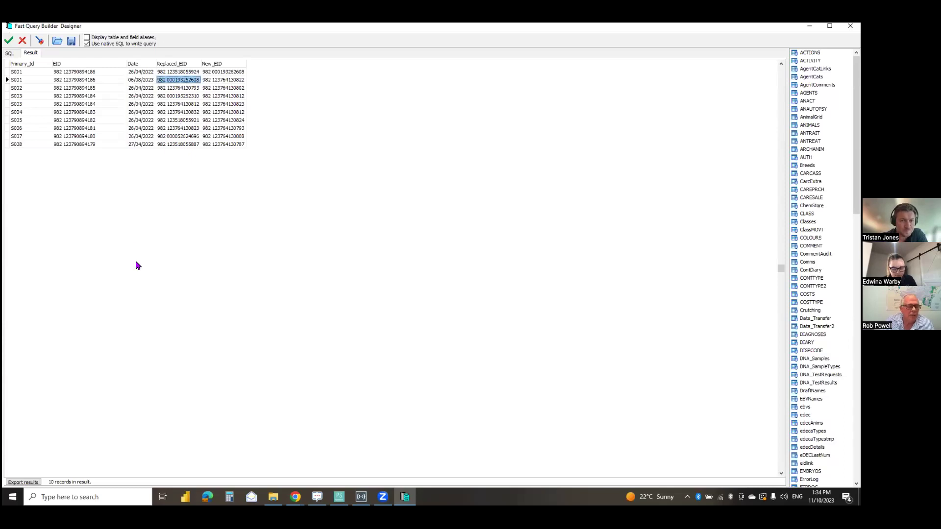
pyautogui.click(22, 484)
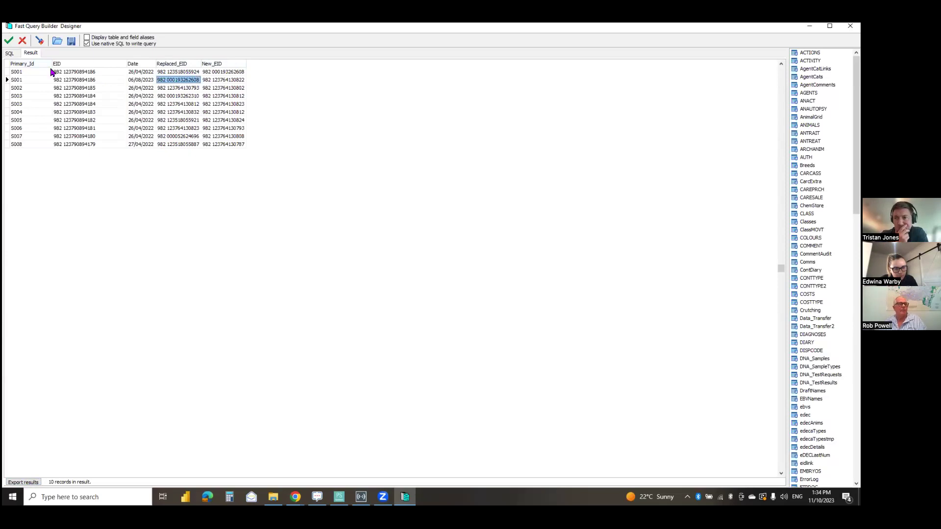
# - Run the Grower Report V2 query and show its 12 result records
pyautogui.click(12, 42)
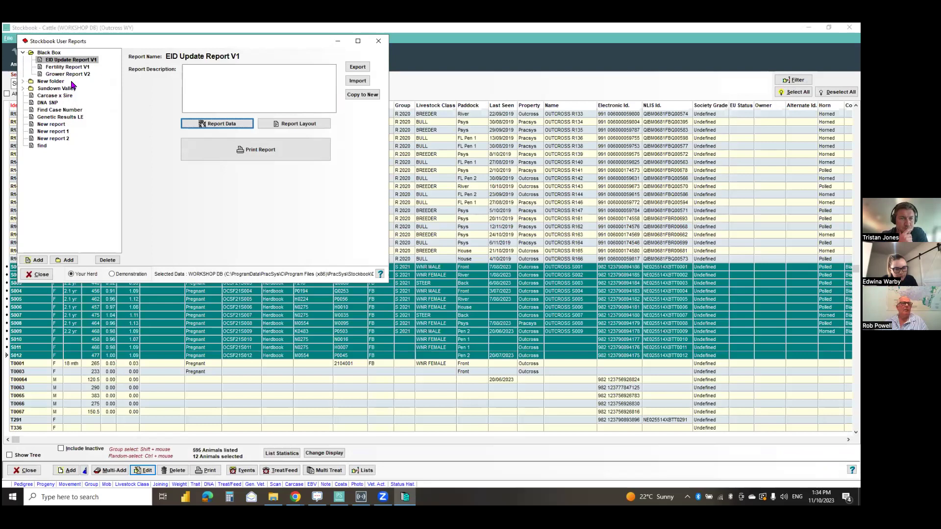
pyautogui.click(68, 74)
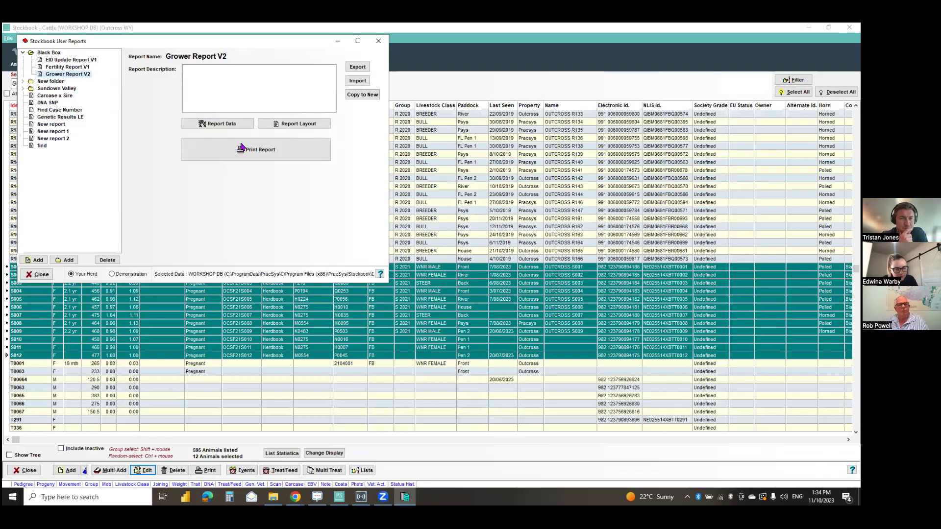
pyautogui.click(219, 123)
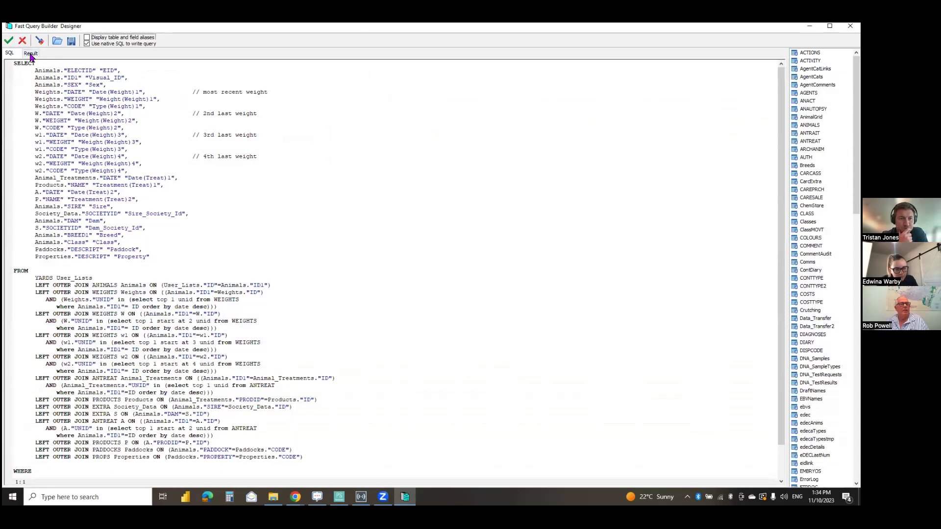
pyautogui.click(30, 54)
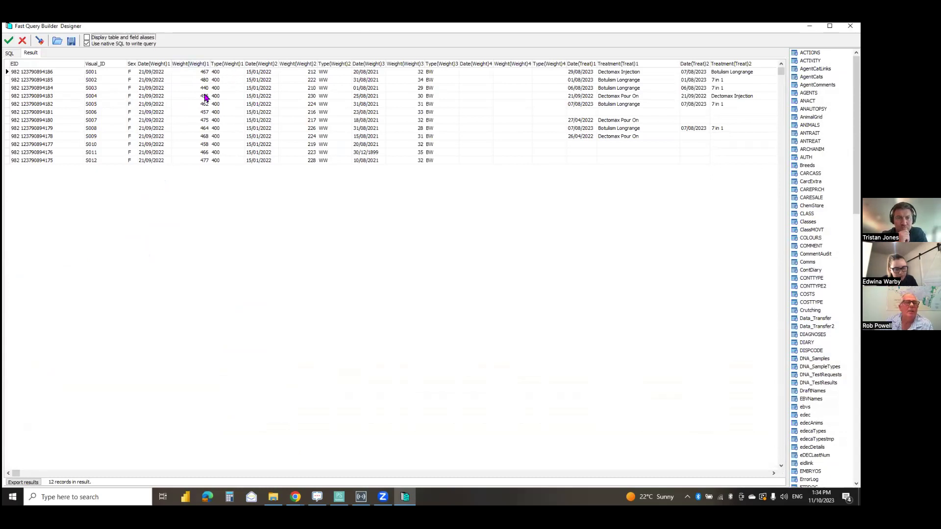
# - Inspect the Weight 1, 2 and 3 columns and remaining fields, then save and close the query
pyautogui.moveTo(201, 64); pyautogui.dragTo(206, 95)
pyautogui.moveTo(297, 64); pyautogui.dragTo(346, 73)
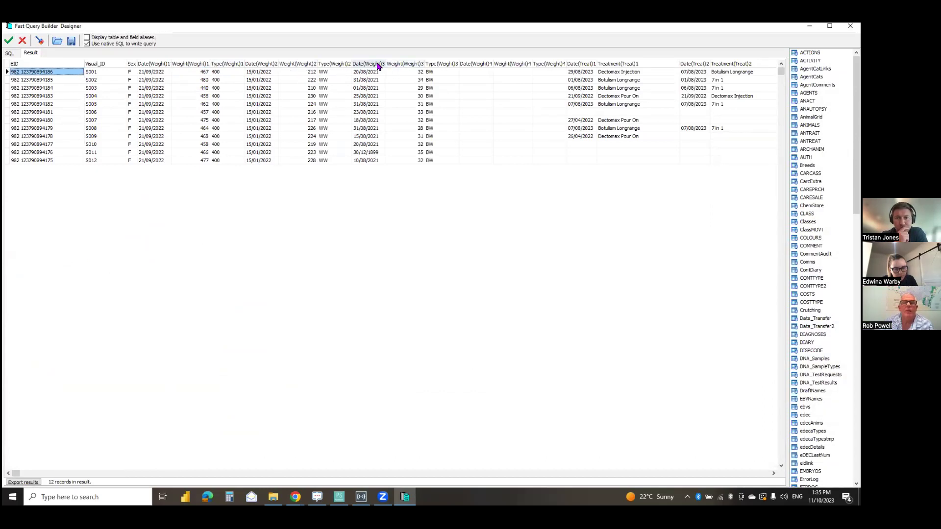
pyautogui.click(408, 67)
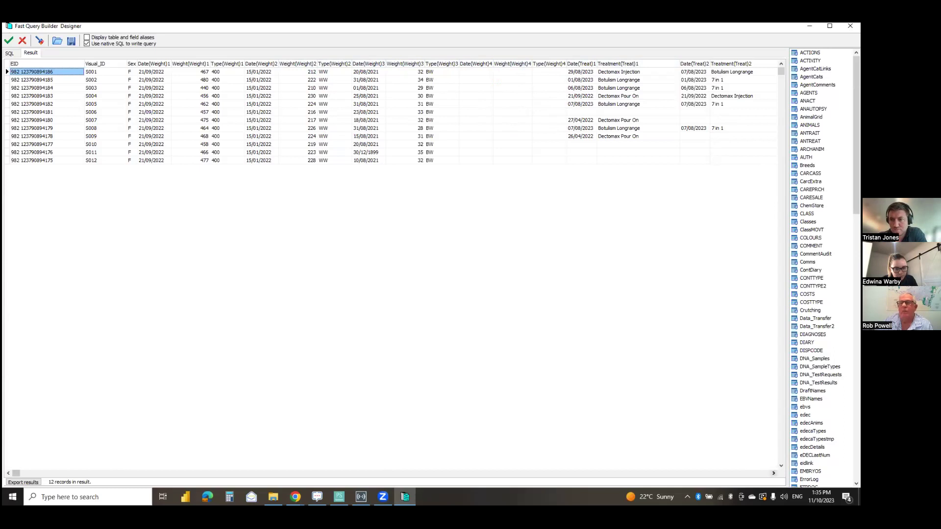
pyautogui.hscroll(10, 746, 444)
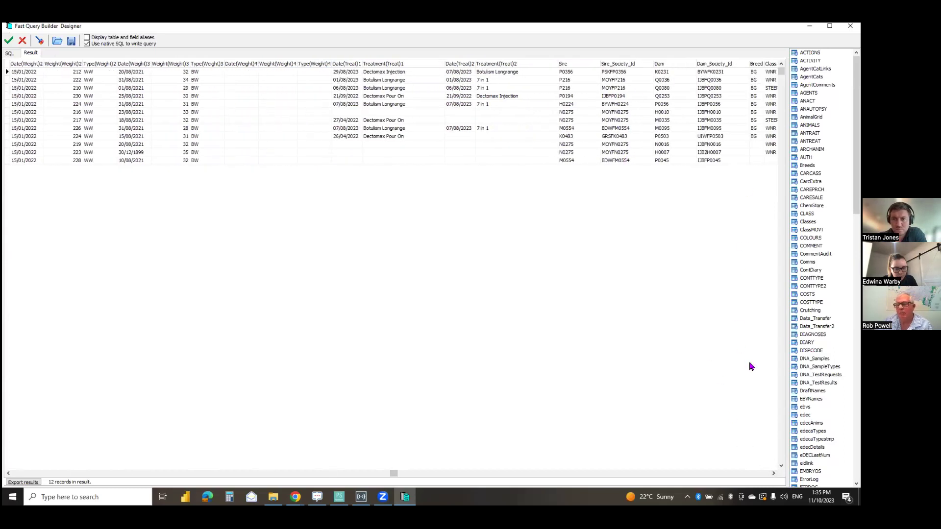
pyautogui.click(773, 473)
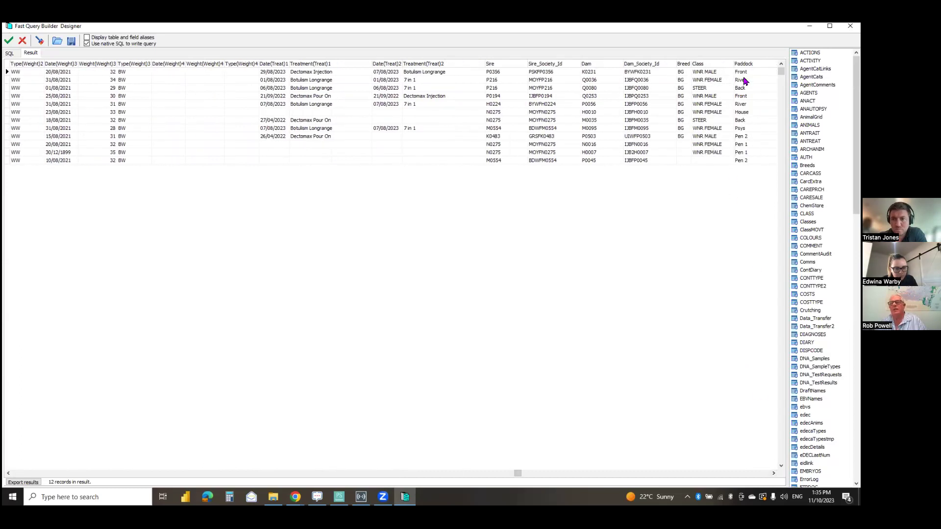
pyautogui.click(12, 40)
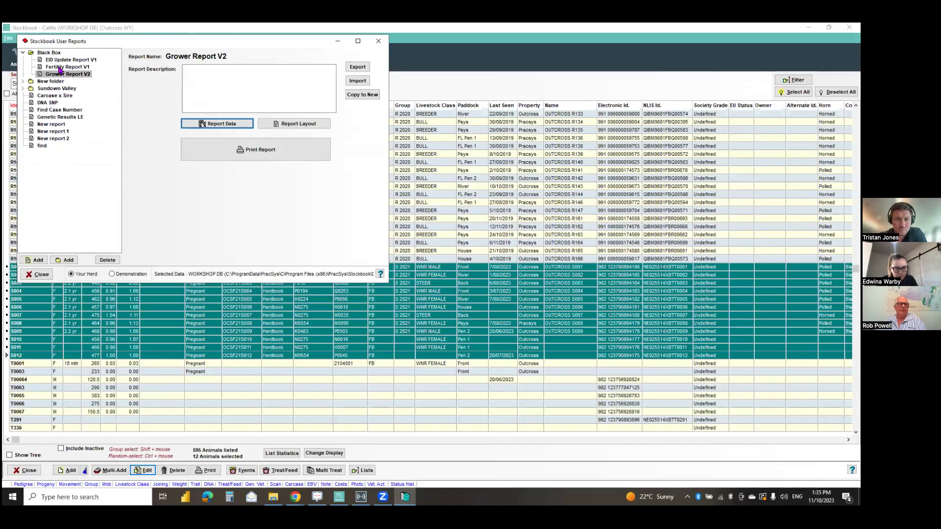
# - Run Fertility Report V1, review its 12 joining and pregnancy records, then save and close
pyautogui.click(59, 67)
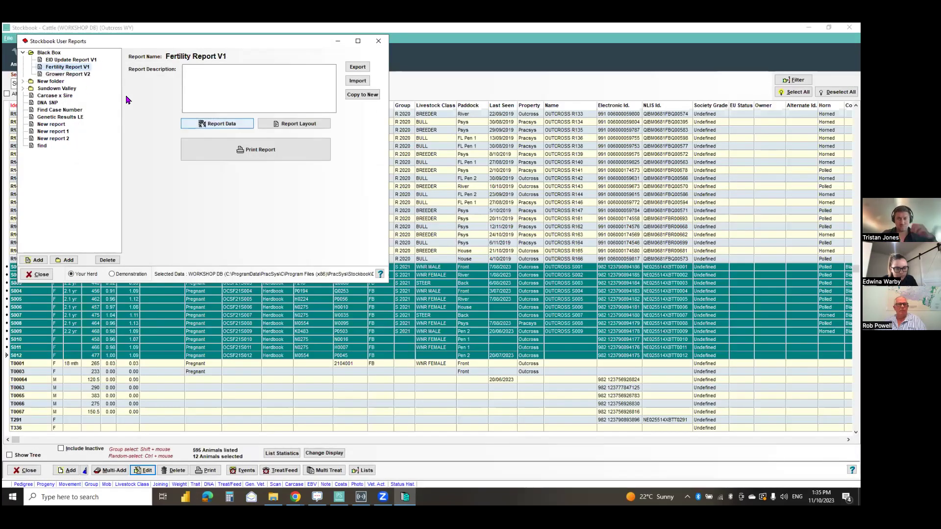
pyautogui.click(221, 125)
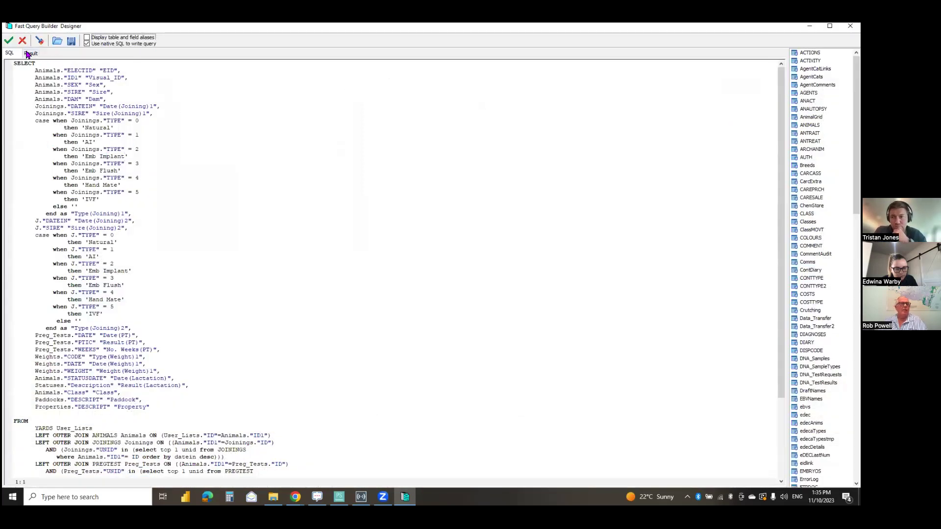
pyautogui.click(28, 54)
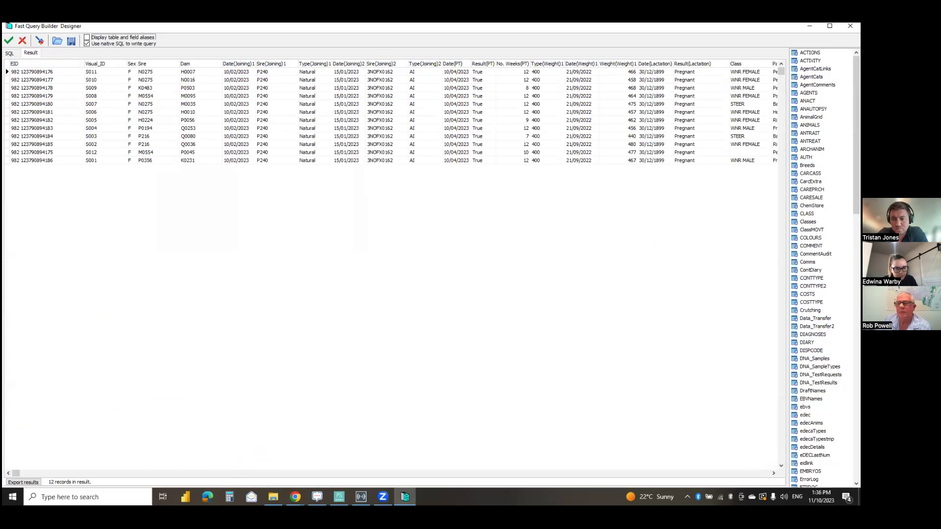
pyautogui.click(774, 473)
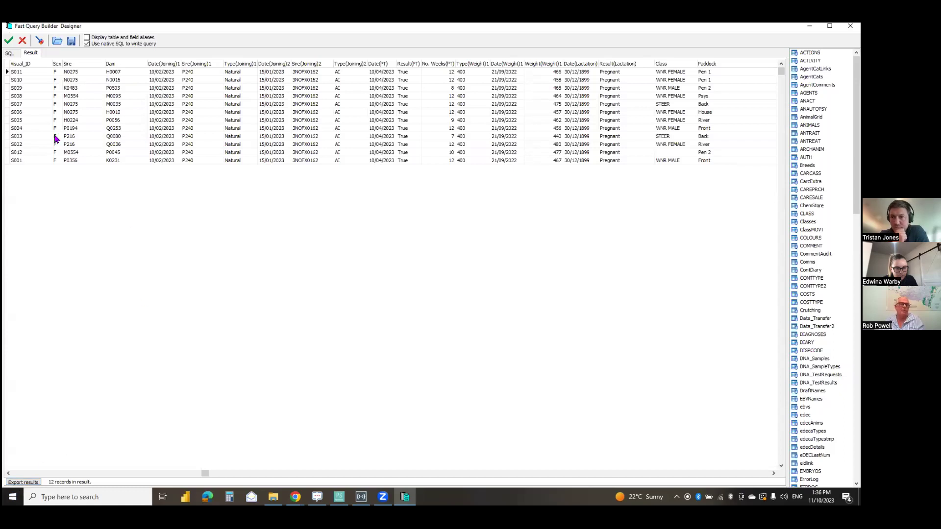
pyautogui.click(9, 40)
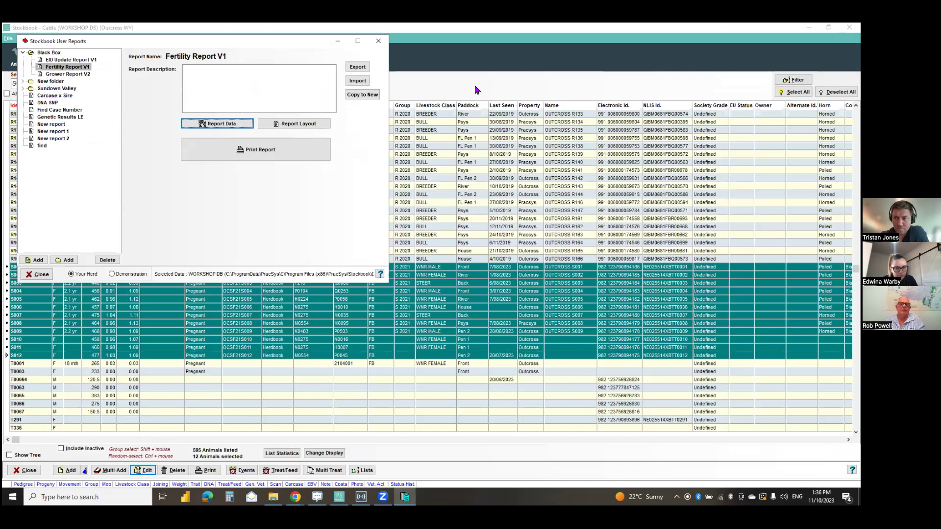
# - Filter animals to the Carcase Data Report list, select all 19, and pick the Carcase x Sire report
pyautogui.press('Escape')
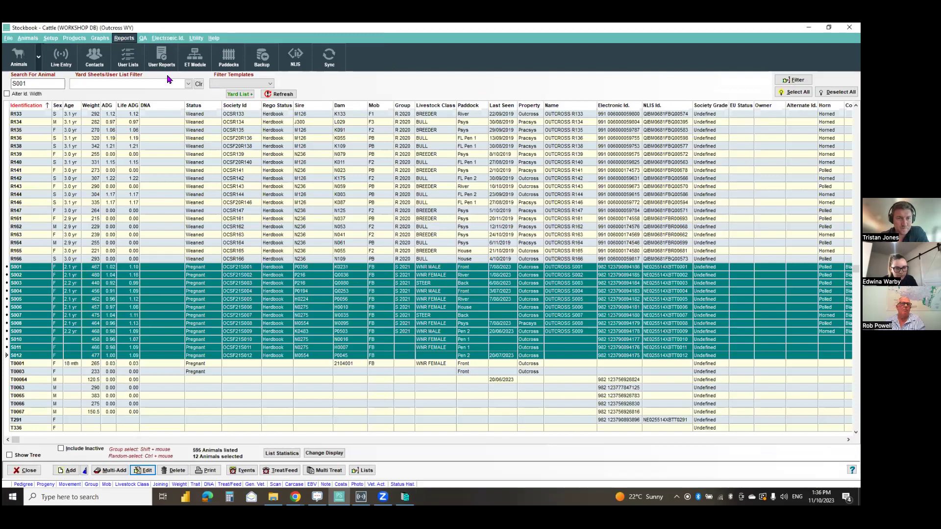
pyautogui.click(189, 85)
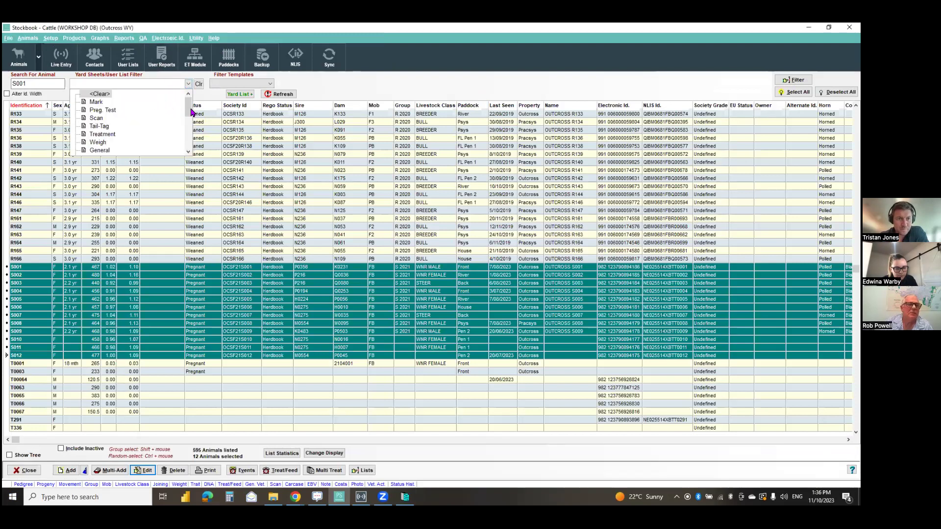
pyautogui.scroll(-2, 192, 125)
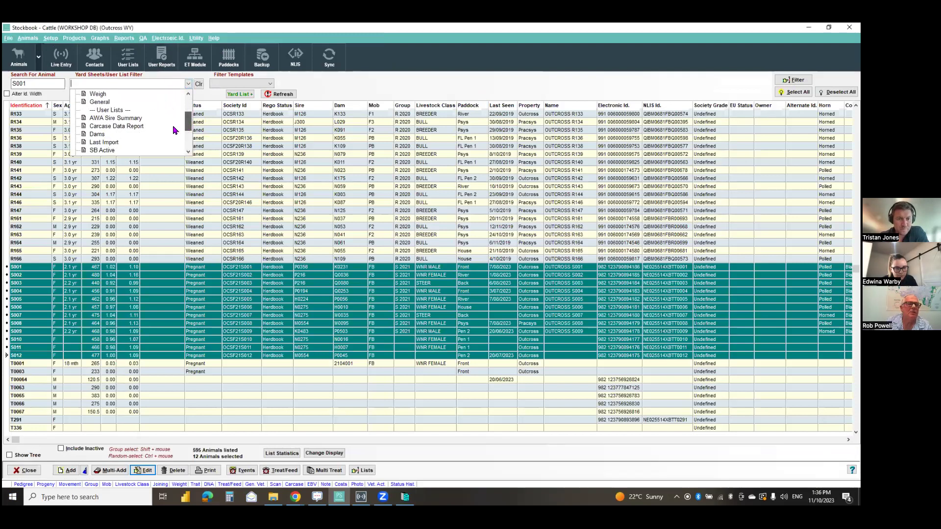
pyautogui.click(140, 129)
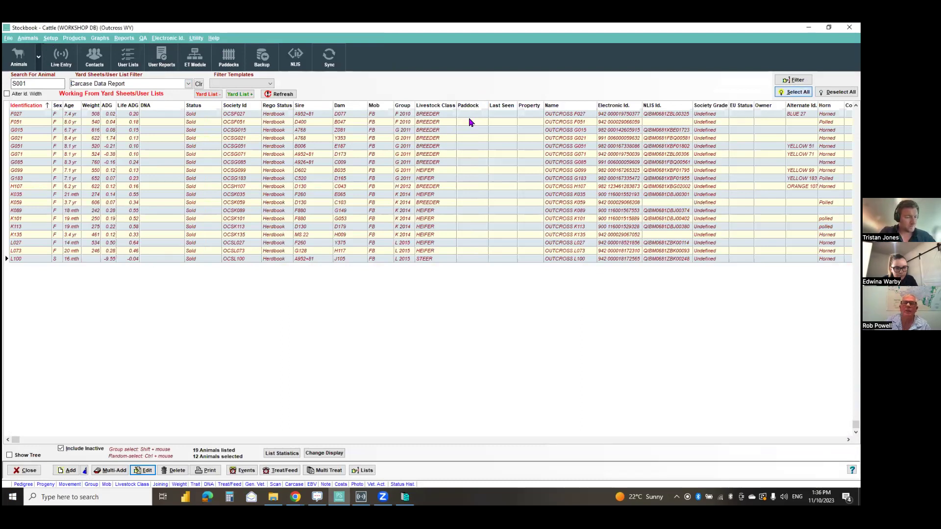
pyautogui.click(794, 91)
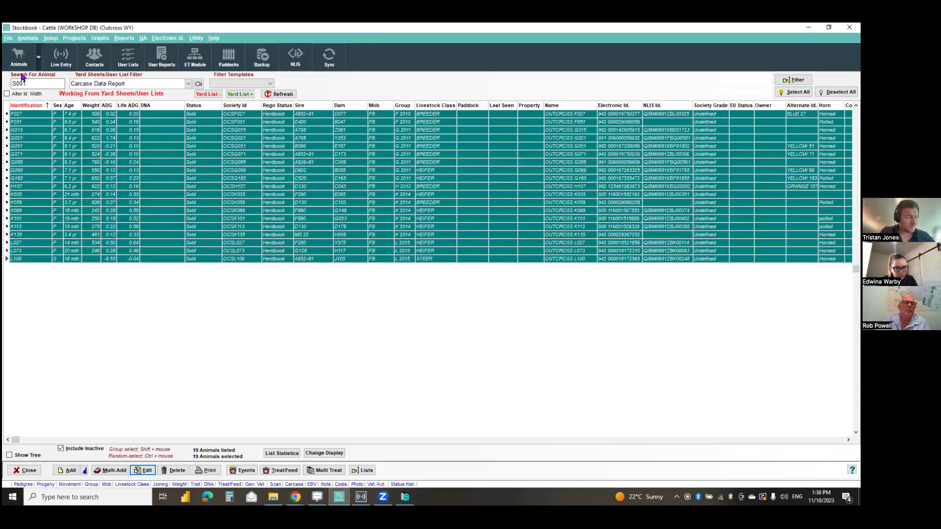
pyautogui.click(161, 57)
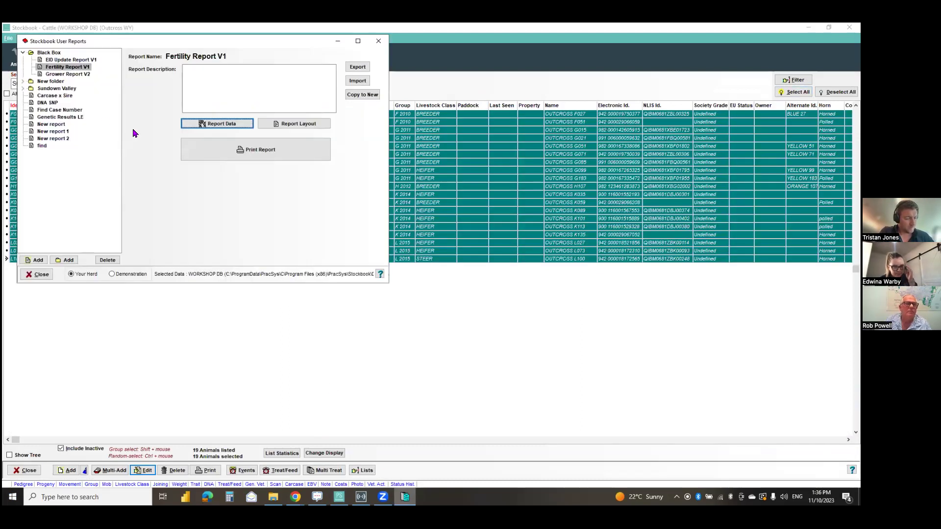
pyautogui.click(53, 97)
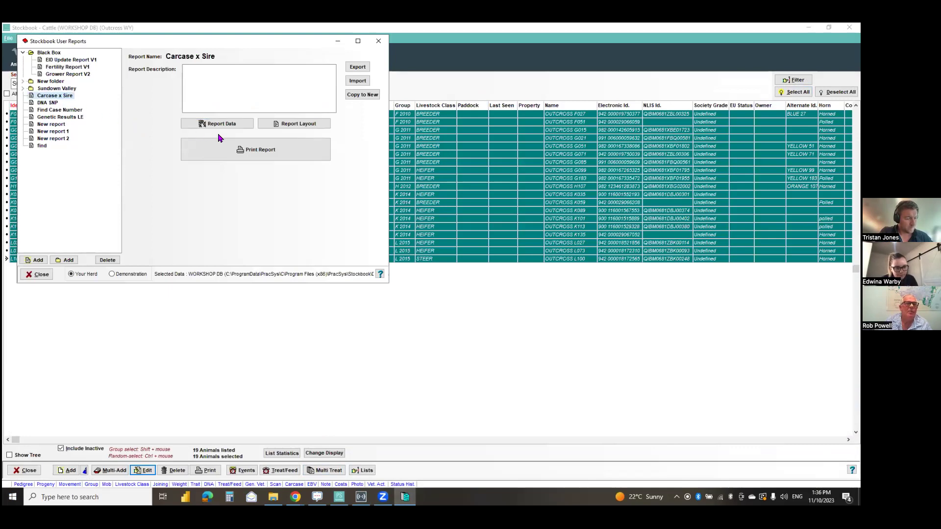
pyautogui.click(264, 155)
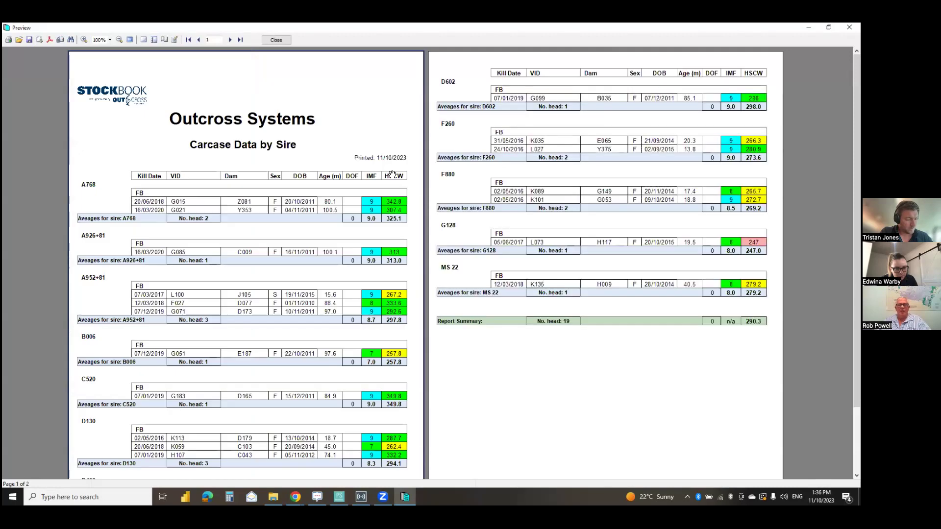
pyautogui.scroll(-1, 380, 205)
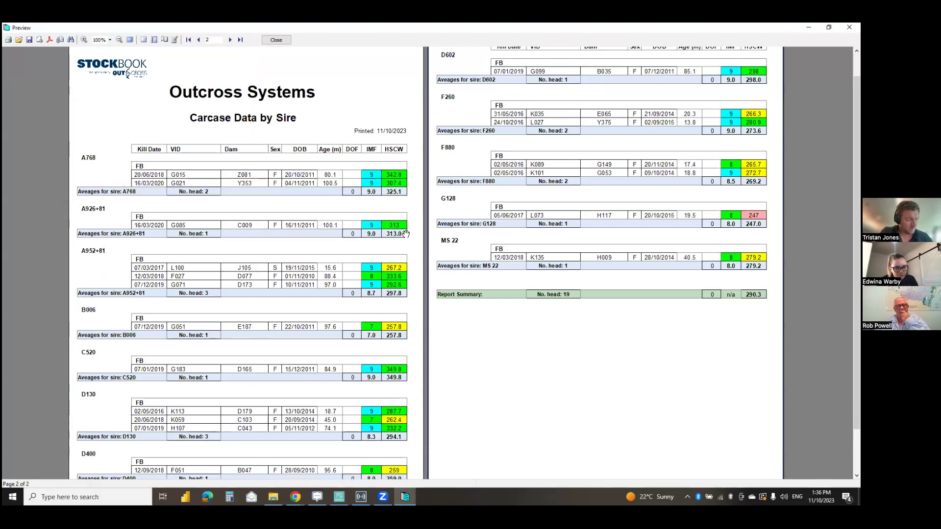
pyautogui.scroll(-2, 484, 240)
pyautogui.scroll(4, 343, 274)
pyautogui.scroll(-1, 156, 287)
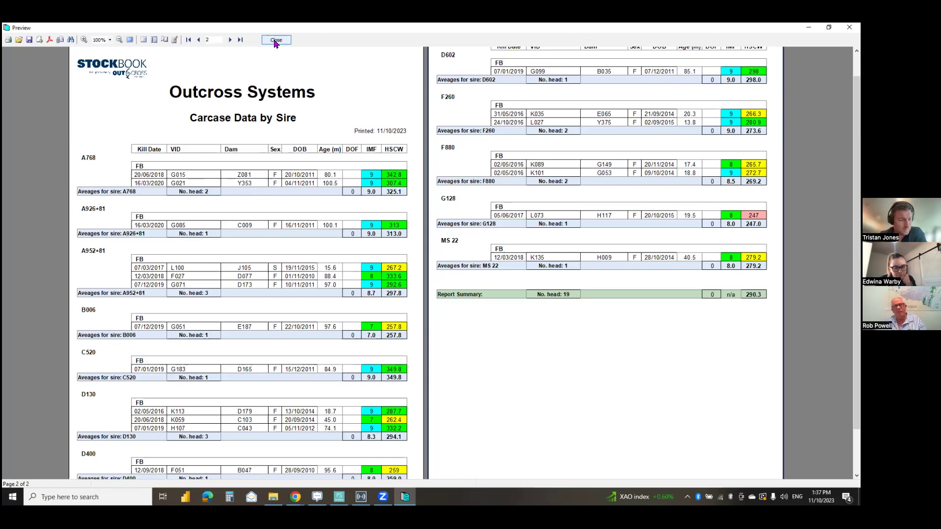
# - Close the carcase report preview and the User Reports window
pyautogui.click(276, 40)
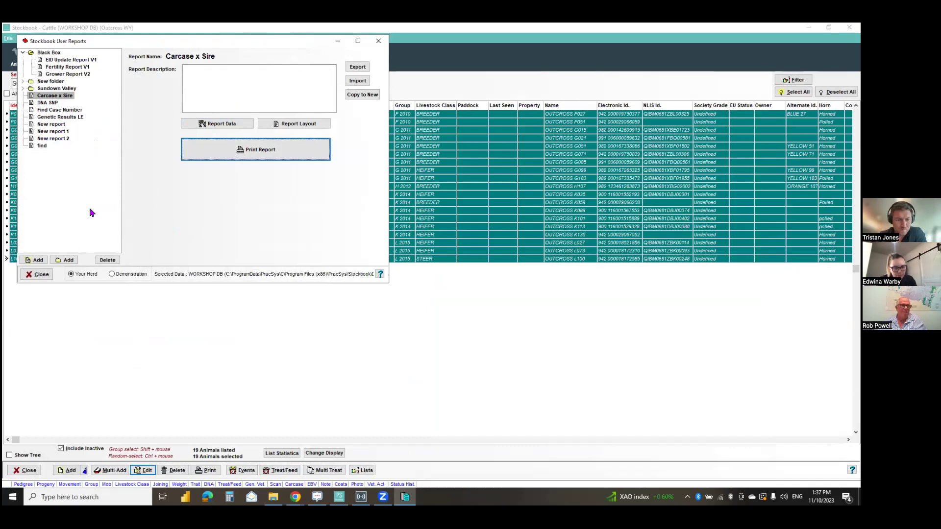
pyautogui.click(40, 274)
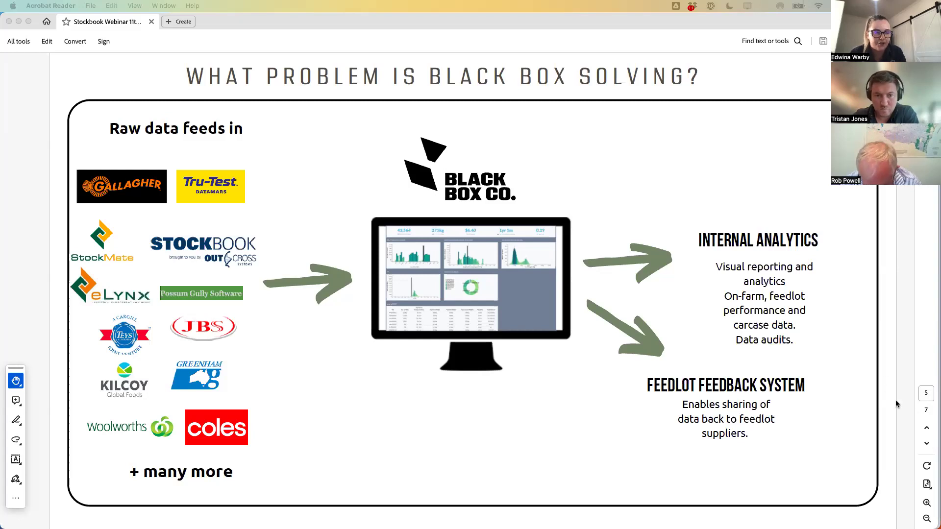
# - Page down to slide 6, 'Black Box Use Cases'
pyautogui.click(927, 443)
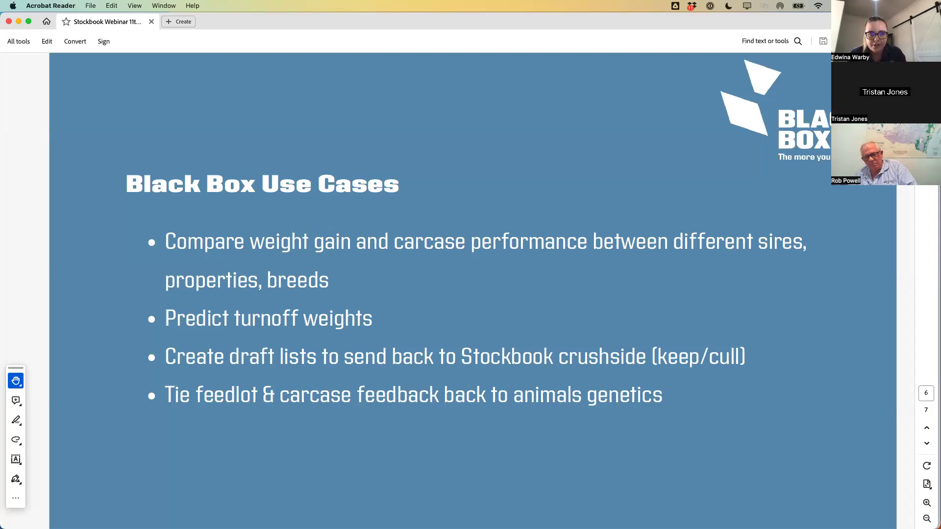
# - Switch from Acrobat Reader to the Growing Management dashboard in Safari
pyautogui.press('super+Tab')
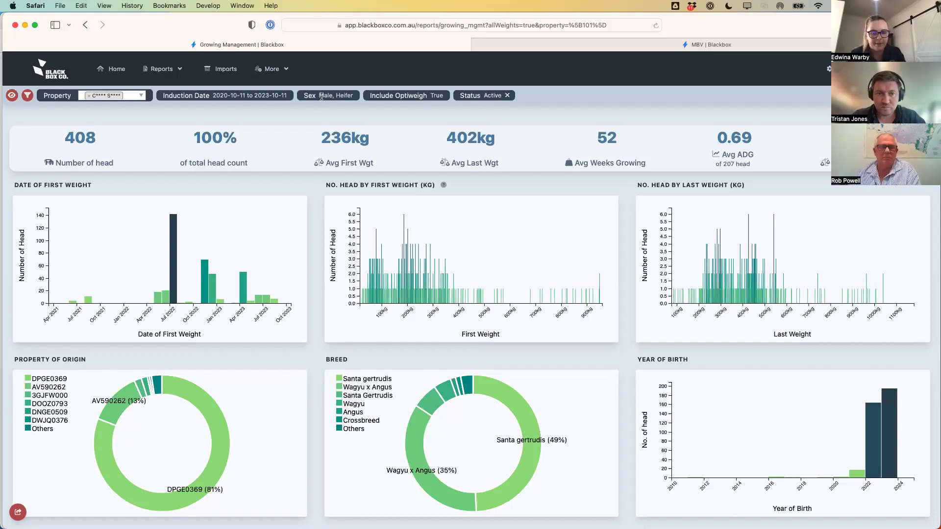
# - Uncheck HEIFER in the Sex filter so the growing dashboard shows males only (407 head)
pyautogui.click(322, 97)
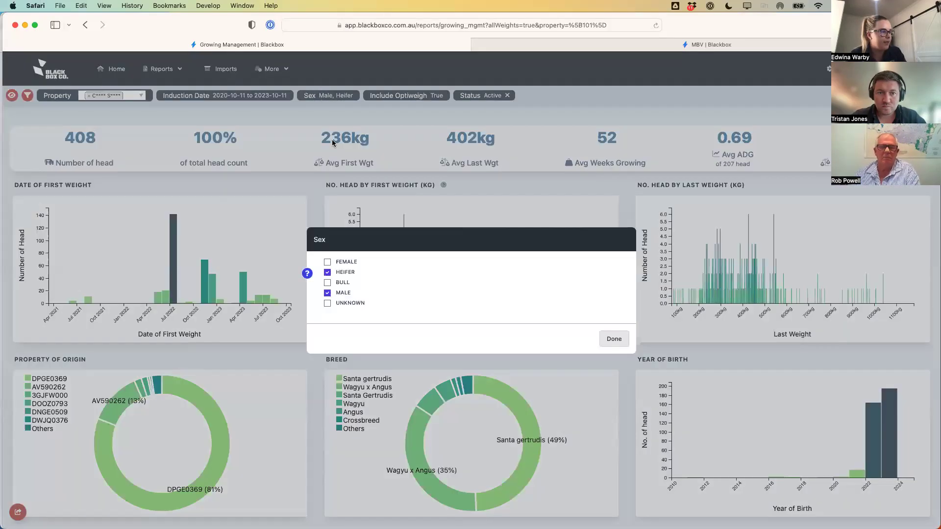
pyautogui.click(349, 275)
pyautogui.click(614, 339)
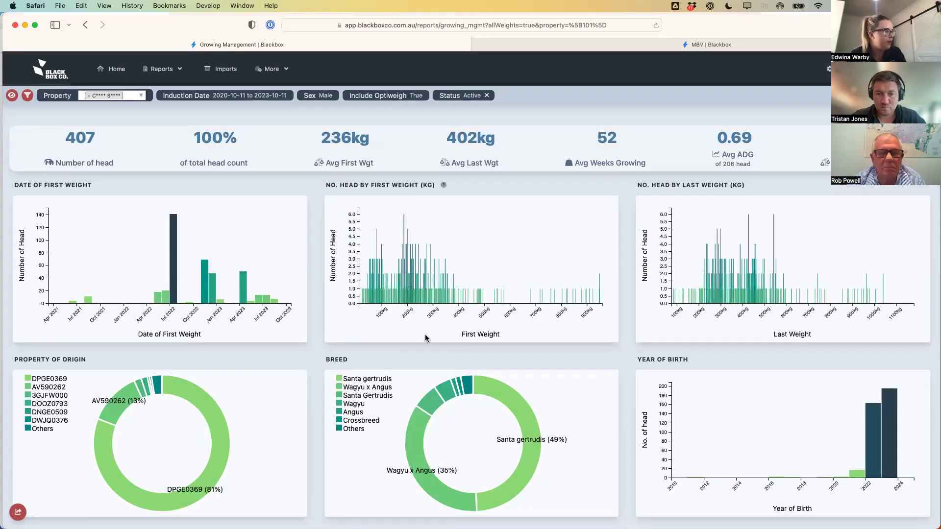
pyautogui.scroll(-1, 324, 348)
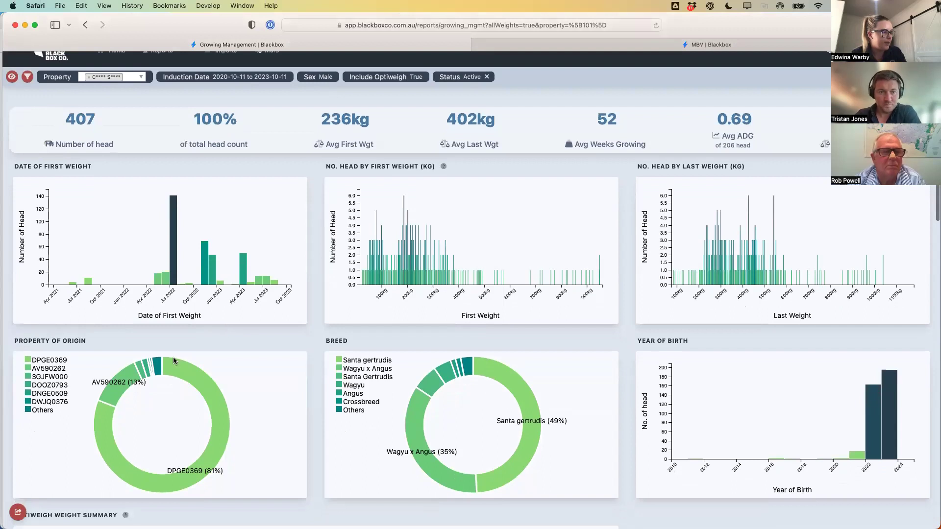
pyautogui.scroll(1, 143, 387)
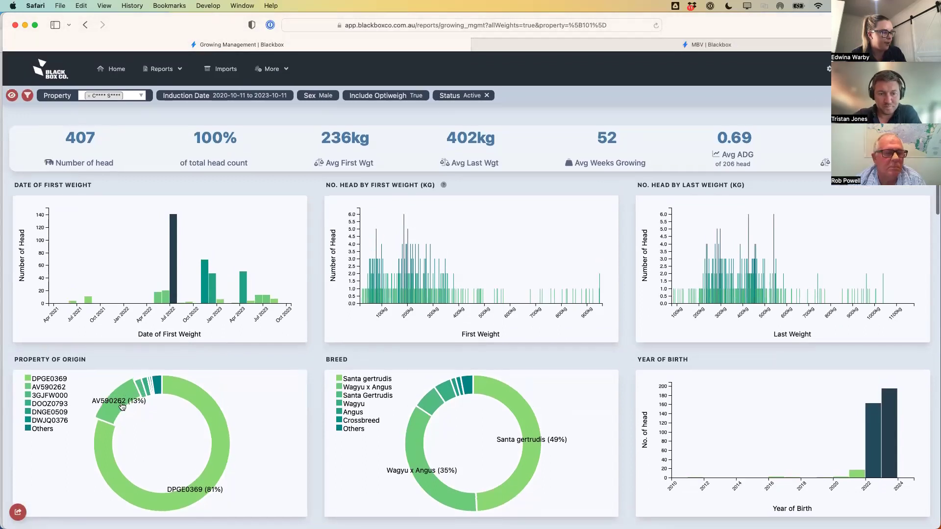
# - Brush the First Weight chart to keep animals weighing 192.36–282.15 kg (117 head)
pyautogui.click(134, 93)
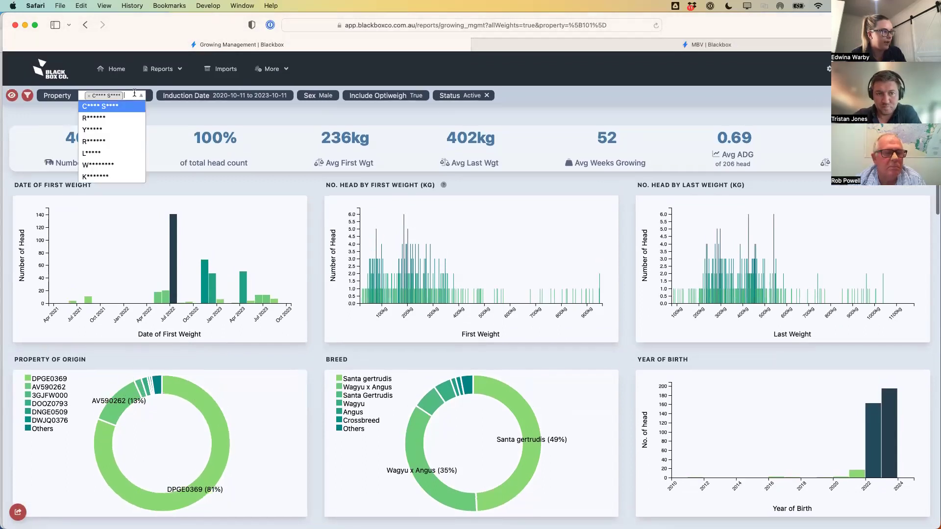
pyautogui.click(174, 114)
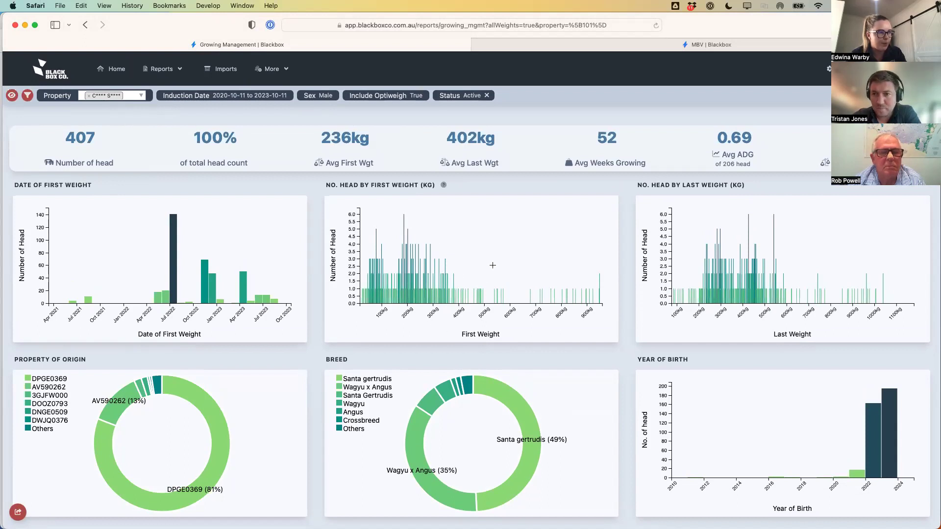
pyautogui.moveTo(406, 301); pyautogui.dragTo(428, 297)
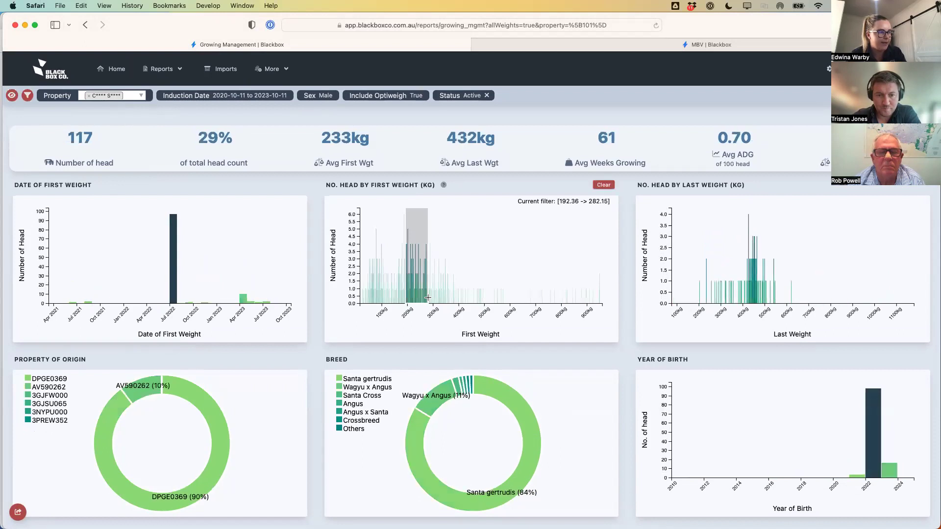
# - Clear the first-weight filter and filter breed to Wagyu x Angus (143 head), down to the Optiweigh table
pyautogui.click(601, 188)
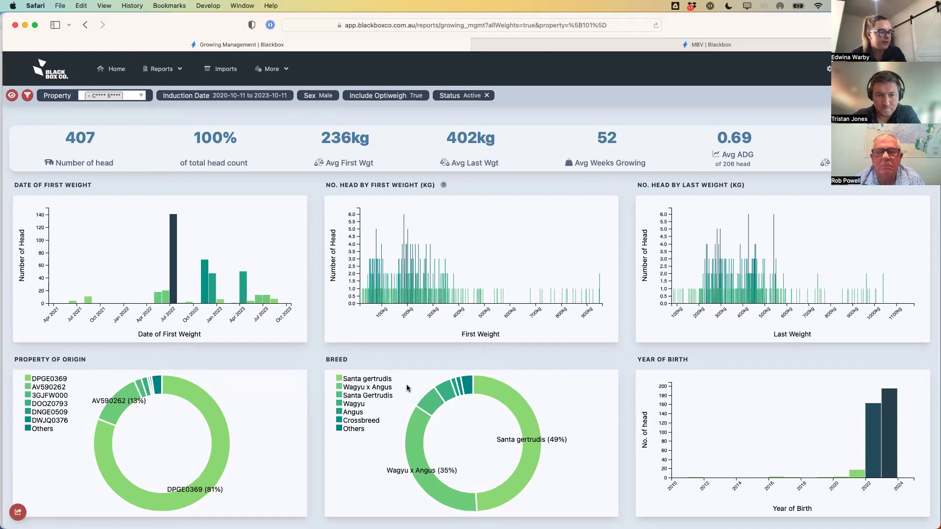
pyautogui.scroll(-1, 410, 401)
pyautogui.scroll(-1, 411, 401)
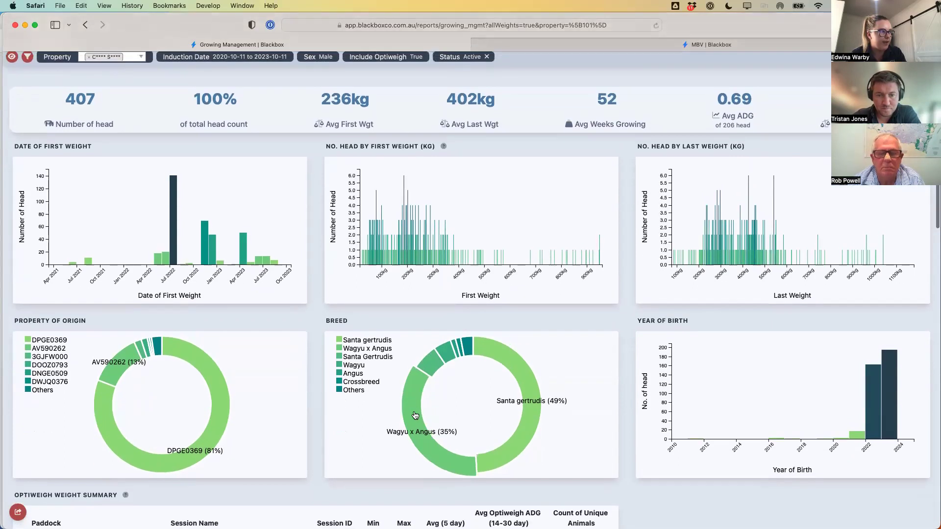
pyautogui.click(415, 416)
pyautogui.scroll(-1, 415, 416)
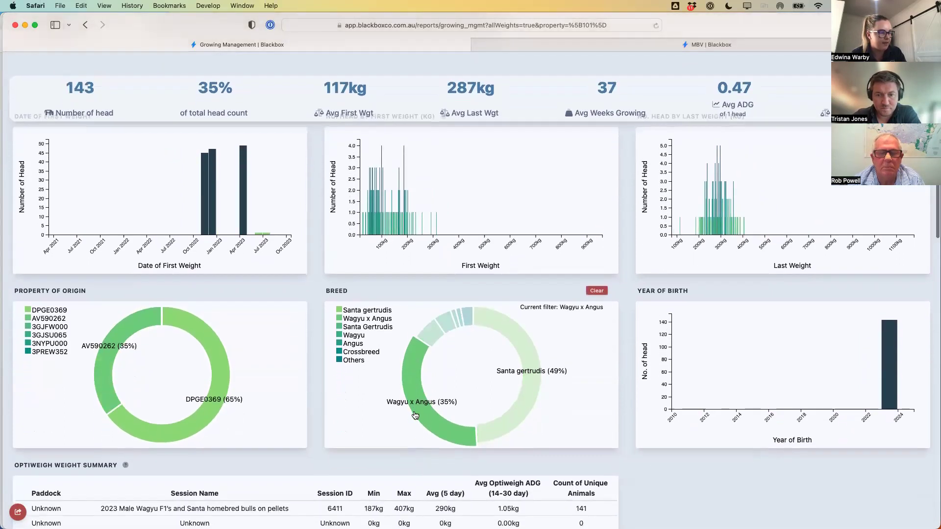
pyautogui.scroll(-4, 416, 416)
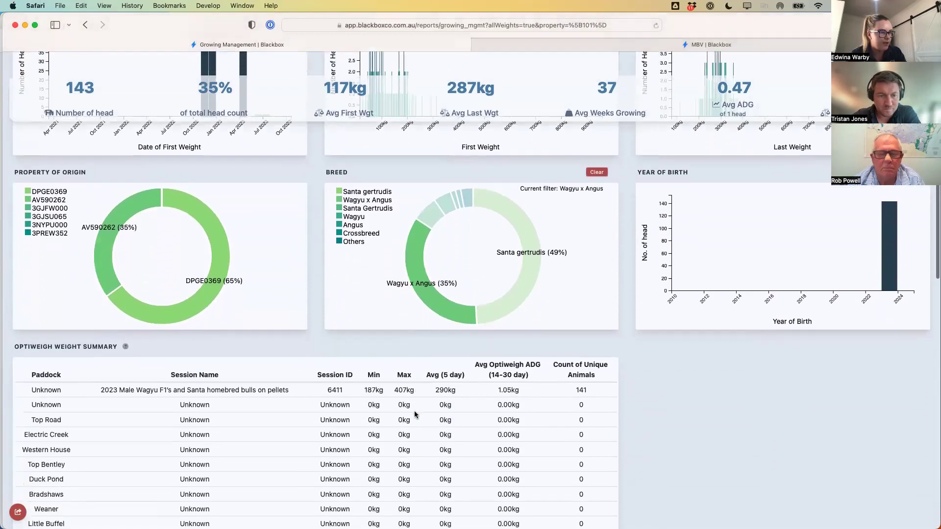
pyautogui.scroll(-2, 414, 411)
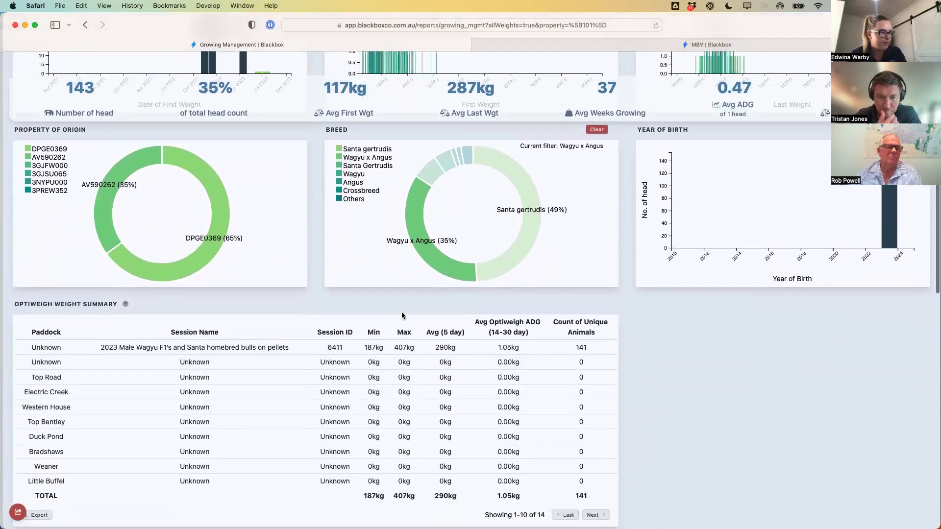
pyautogui.scroll(-1, 401, 312)
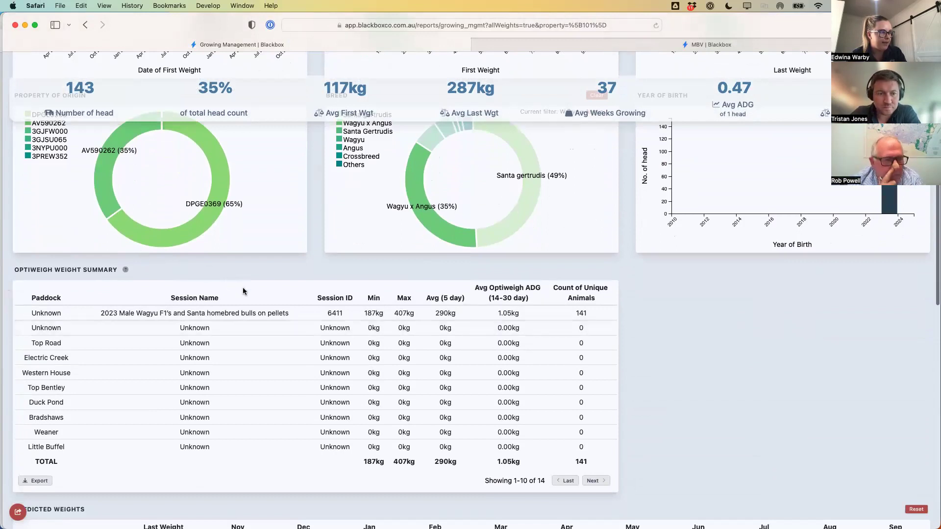
pyautogui.scroll(-1, 522, 314)
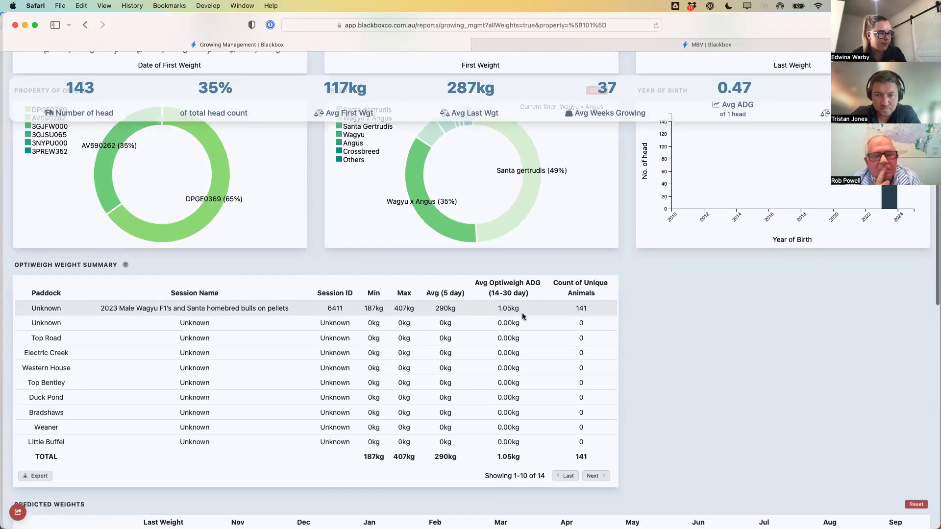
pyautogui.scroll(-3, 522, 313)
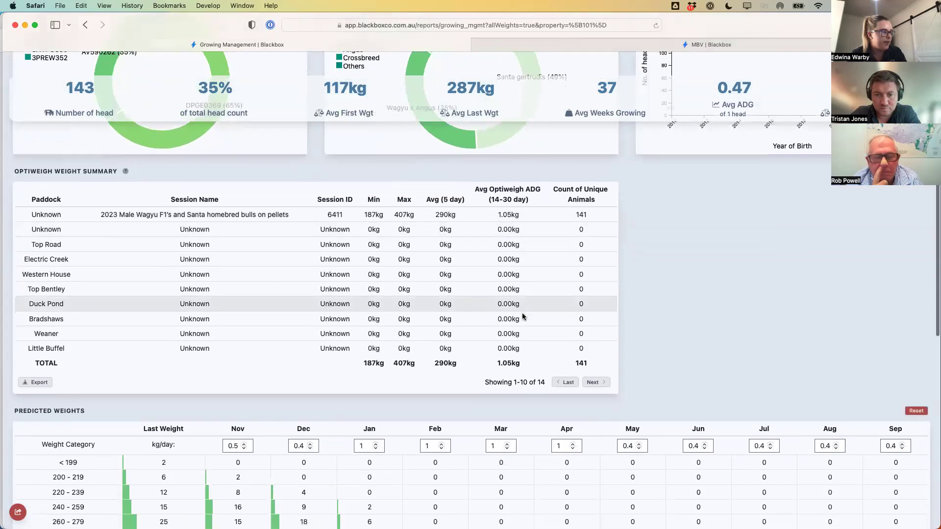
# - Raise the November and December predicted daily gains to 1 kg/day in the Predicted Weights grid
pyautogui.scroll(-5, 522, 316)
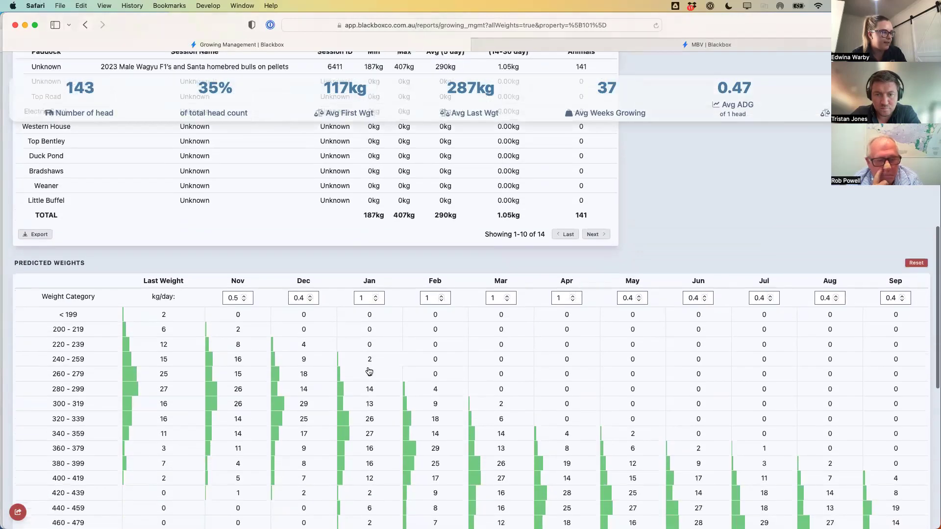
pyautogui.scroll(-1, 369, 371)
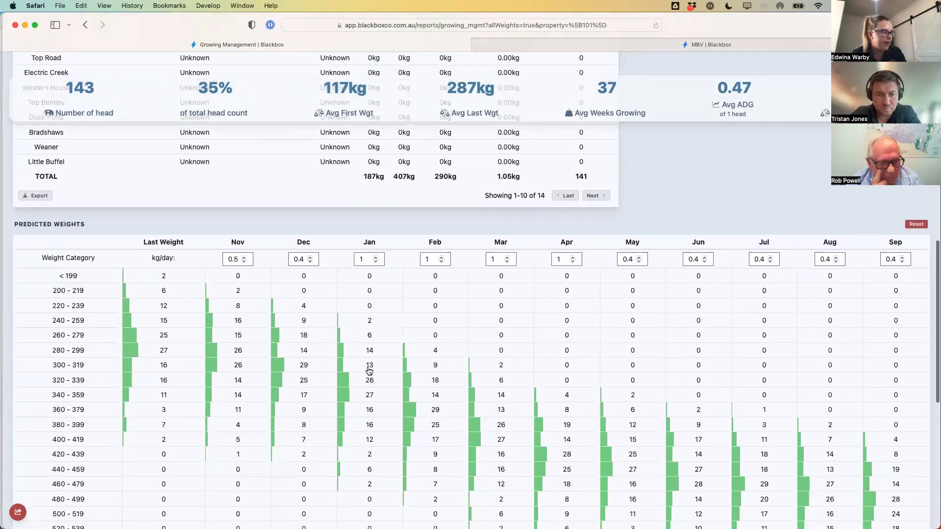
pyautogui.click(244, 258)
pyautogui.click(244, 257)
pyautogui.click(244, 257)
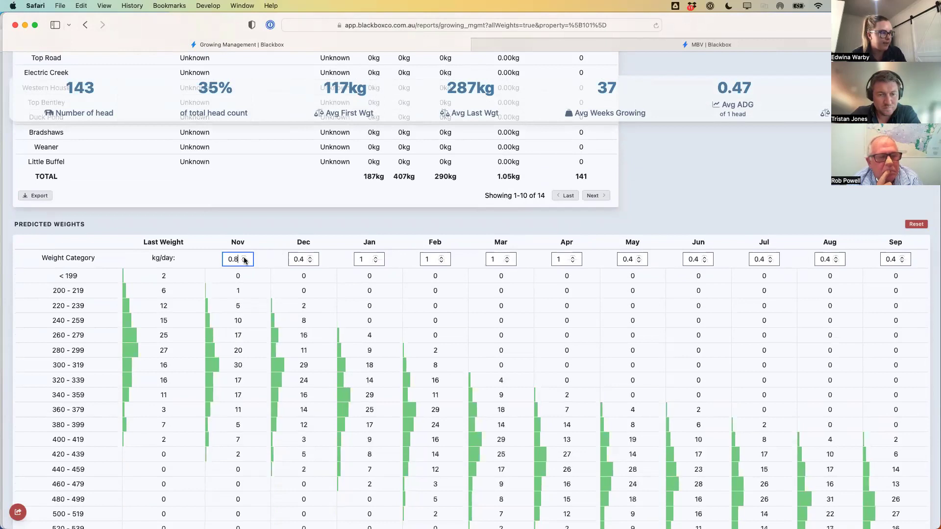
pyautogui.click(245, 257)
pyautogui.click(244, 258)
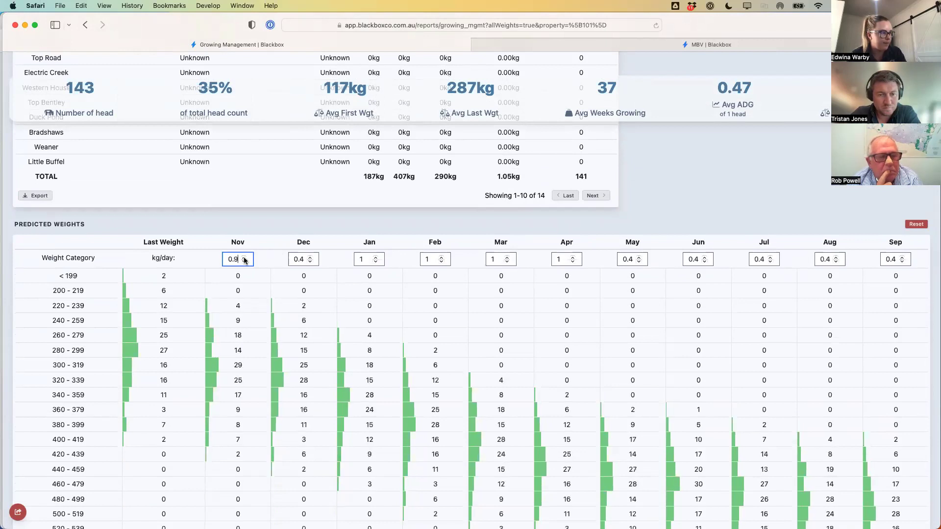
pyautogui.click(310, 258)
pyautogui.click(310, 257)
pyautogui.click(310, 258)
pyautogui.click(310, 257)
pyautogui.click(310, 257)
pyautogui.click(309, 258)
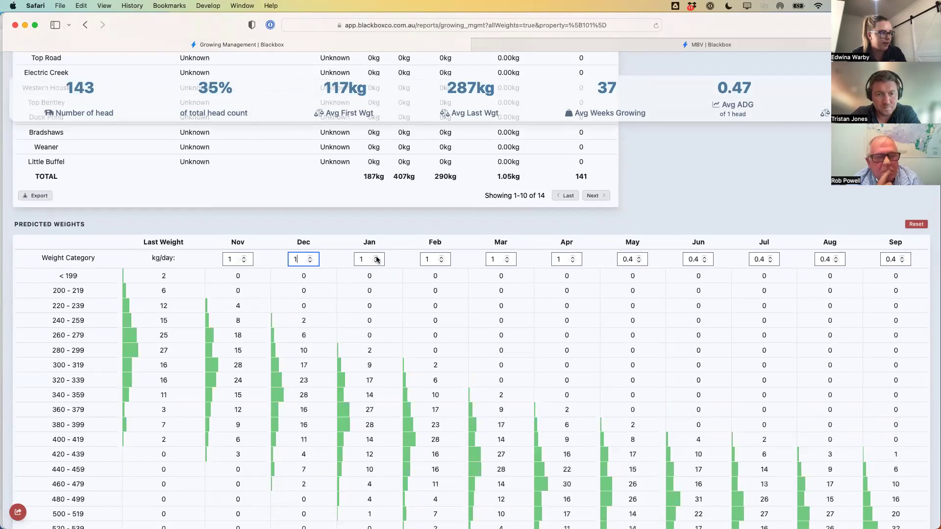
# - Lower January's predicted daily gain from 1 to 0.6 kg/day
pyautogui.scroll(-2, 410, 330)
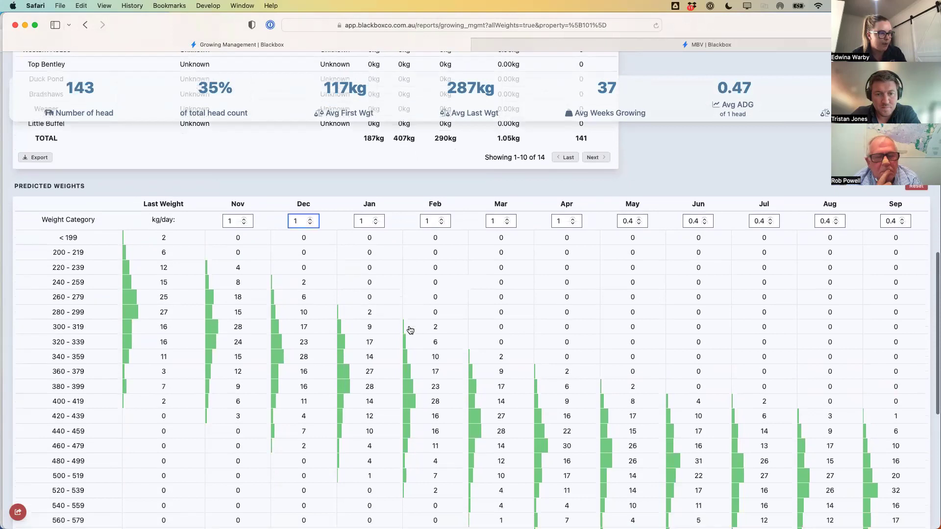
pyautogui.scroll(-2, 397, 423)
pyautogui.scroll(1, 396, 423)
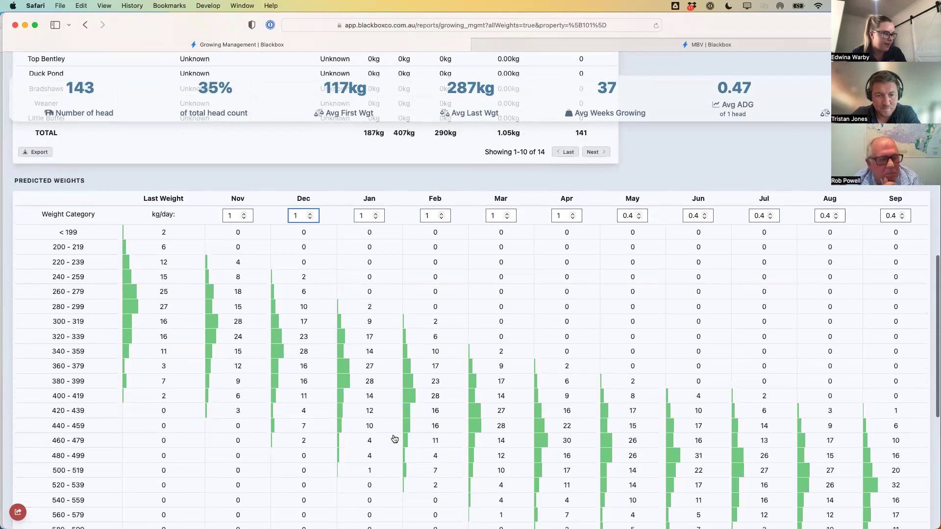
pyautogui.scroll(1, 395, 439)
pyautogui.scroll(-1, 371, 433)
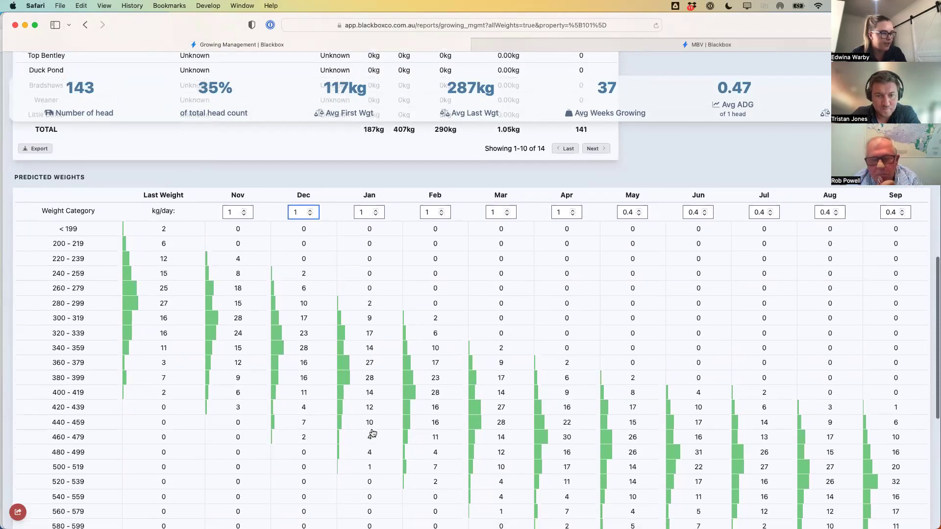
pyautogui.click(377, 214)
pyautogui.click(377, 214)
pyautogui.click(377, 214)
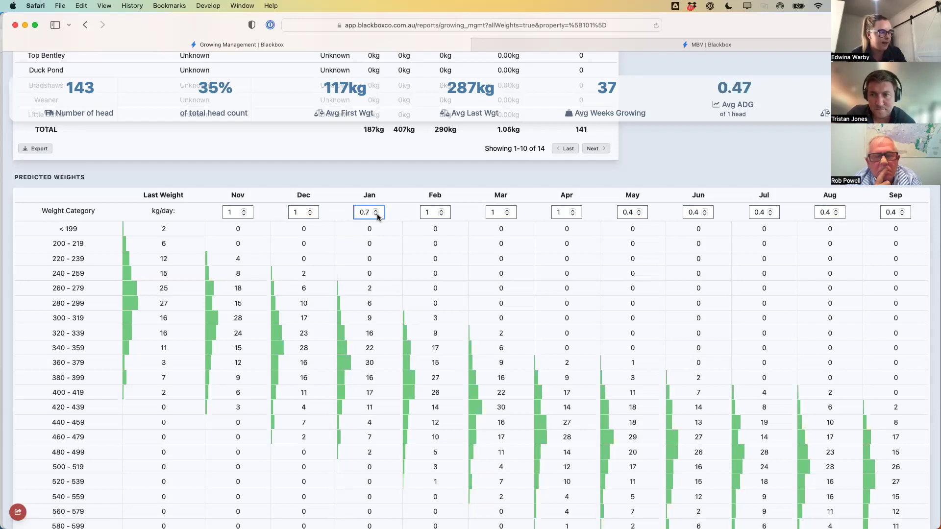
pyautogui.click(377, 214)
pyautogui.scroll(2, 377, 218)
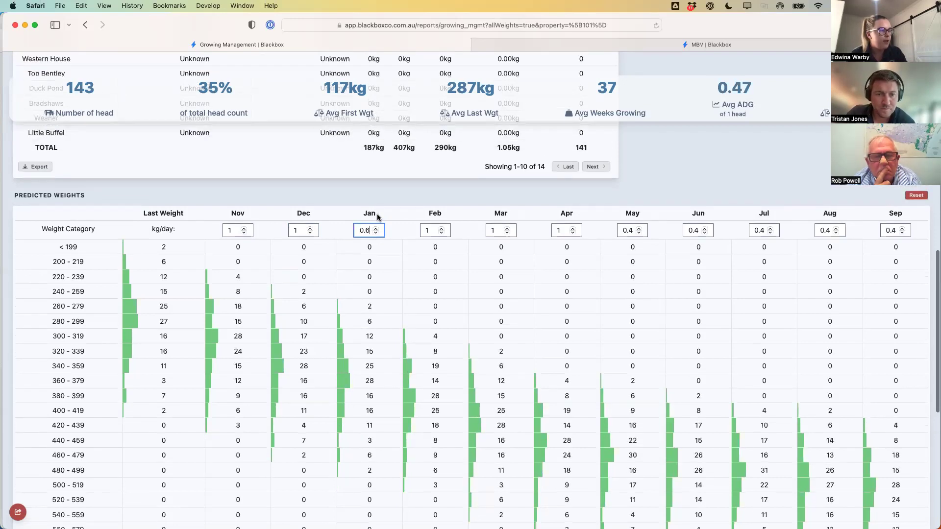
pyautogui.scroll(10, 377, 218)
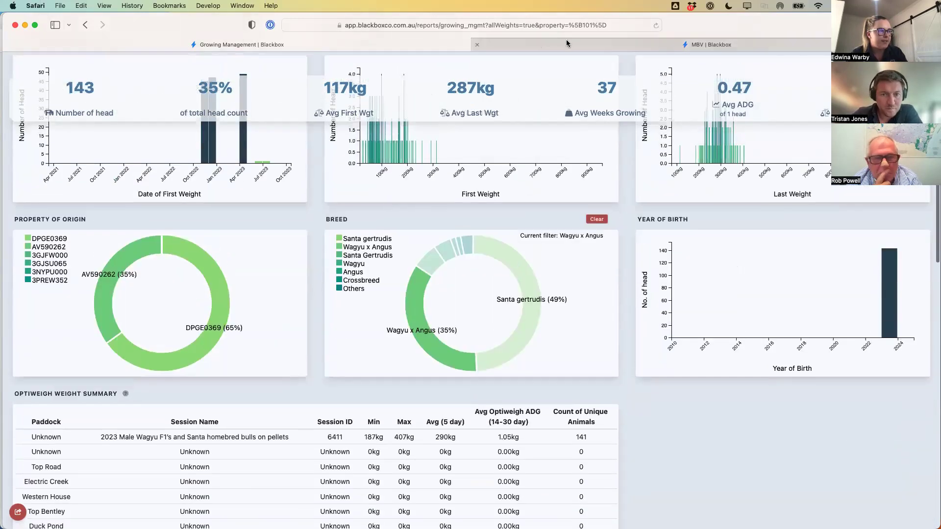
# - Filter the MBV report to predicted marble scores 1–4.49 (144 head), then bring up Feedlot Feedback
pyautogui.click(566, 43)
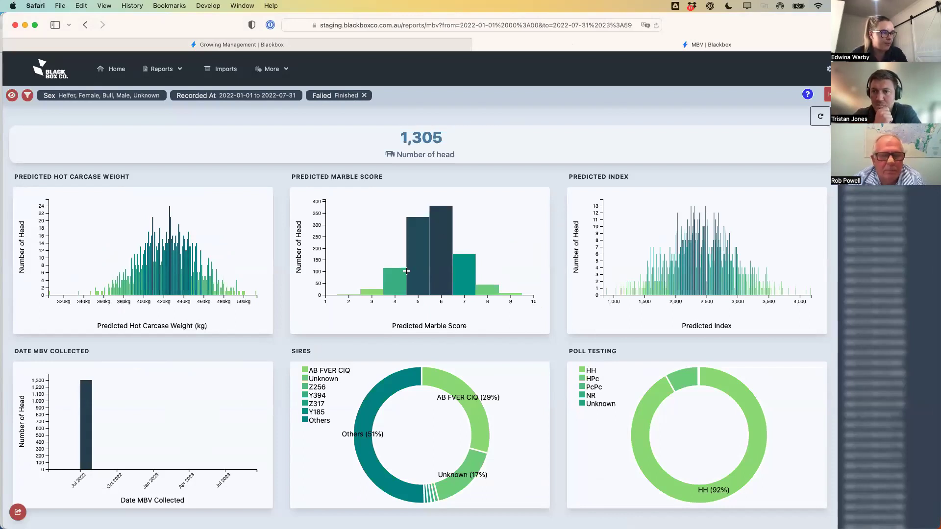
pyautogui.moveTo(407, 271); pyautogui.dragTo(326, 270)
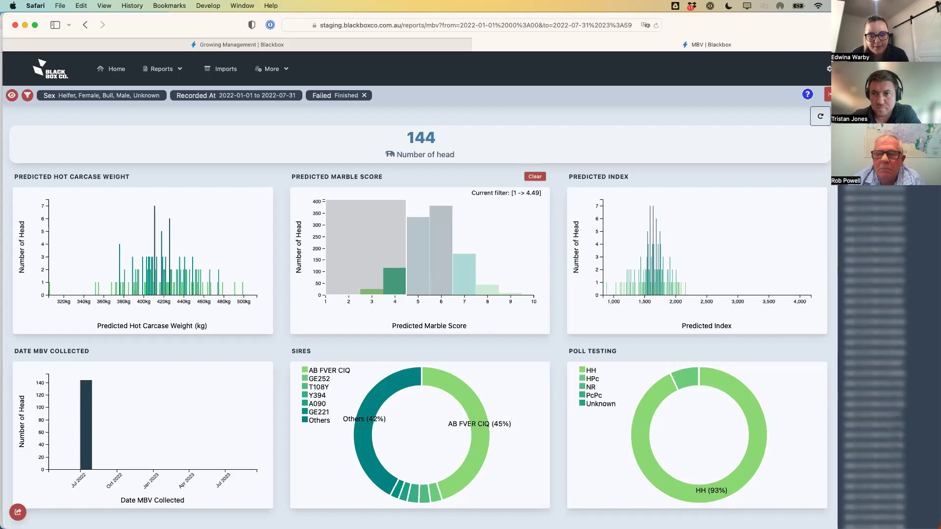
pyautogui.press('super+Tab')
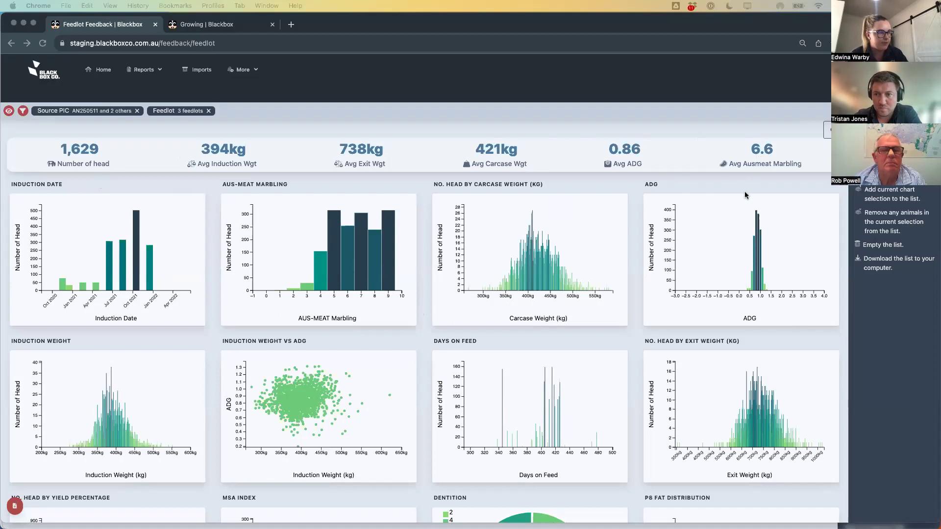
# - Limit Feedlot Feedback to marbling up to 3.48 and carcase weight 300–358 kg (4 head), then open Growing
pyautogui.scroll(-1, 611, 288)
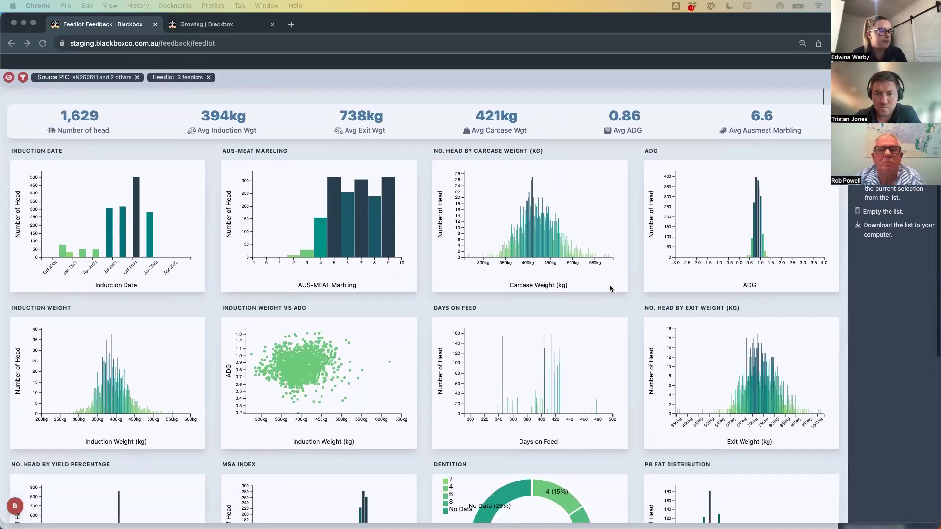
pyautogui.scroll(-2, 609, 289)
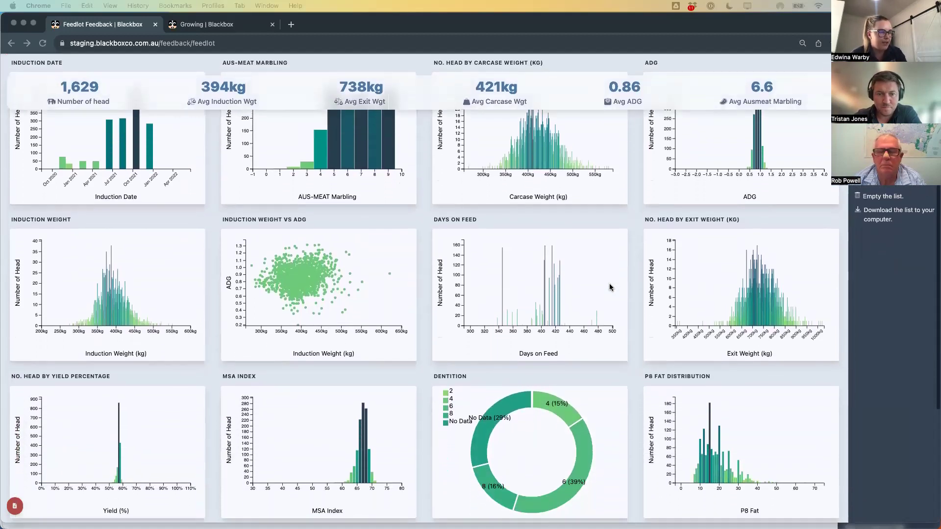
pyautogui.scroll(2, 610, 285)
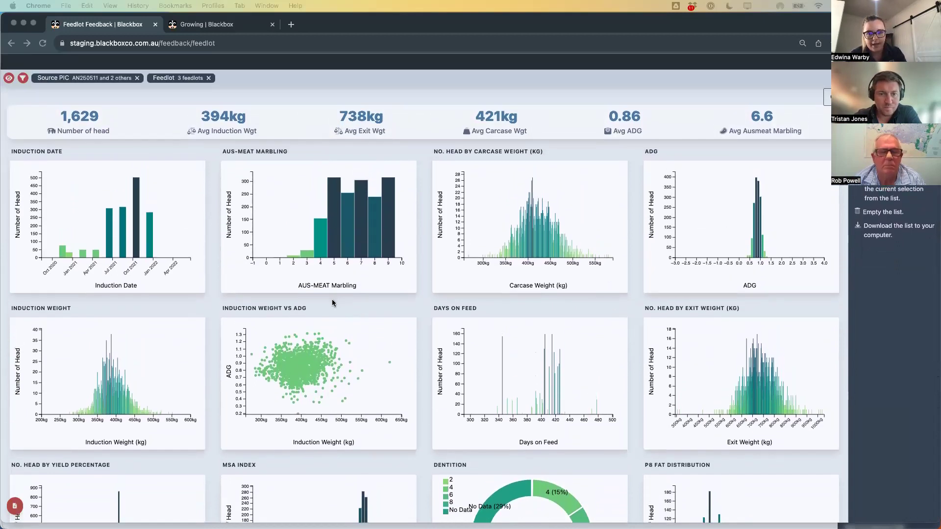
pyautogui.click(314, 252)
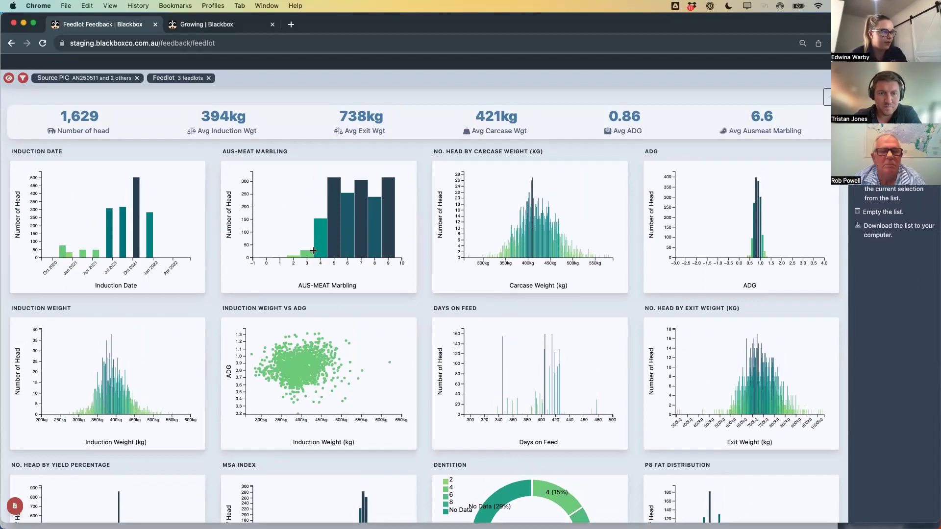
pyautogui.moveTo(313, 252); pyautogui.dragTo(250, 254)
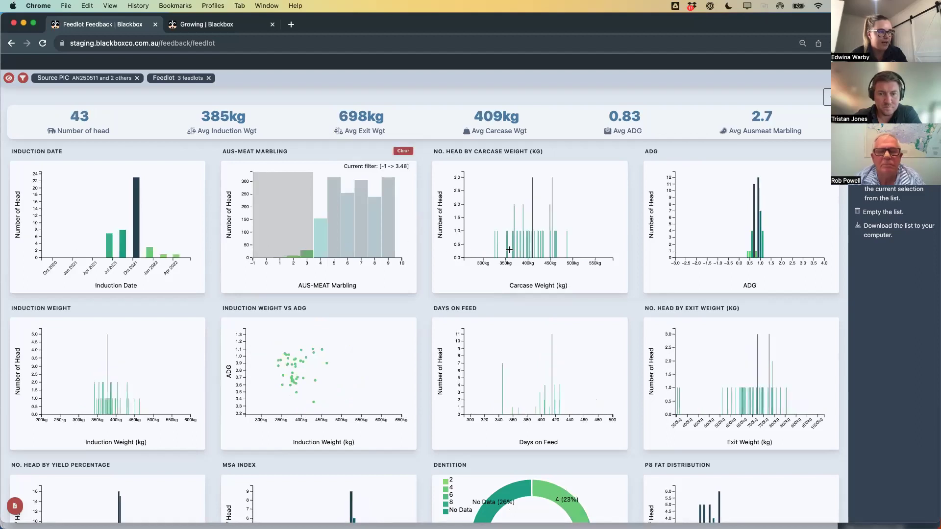
pyautogui.moveTo(509, 250); pyautogui.dragTo(485, 251)
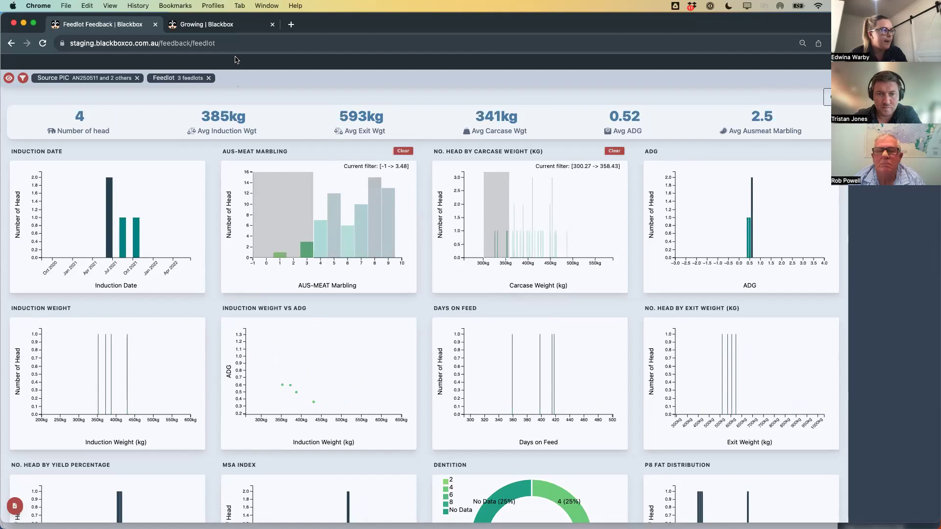
pyautogui.click(231, 25)
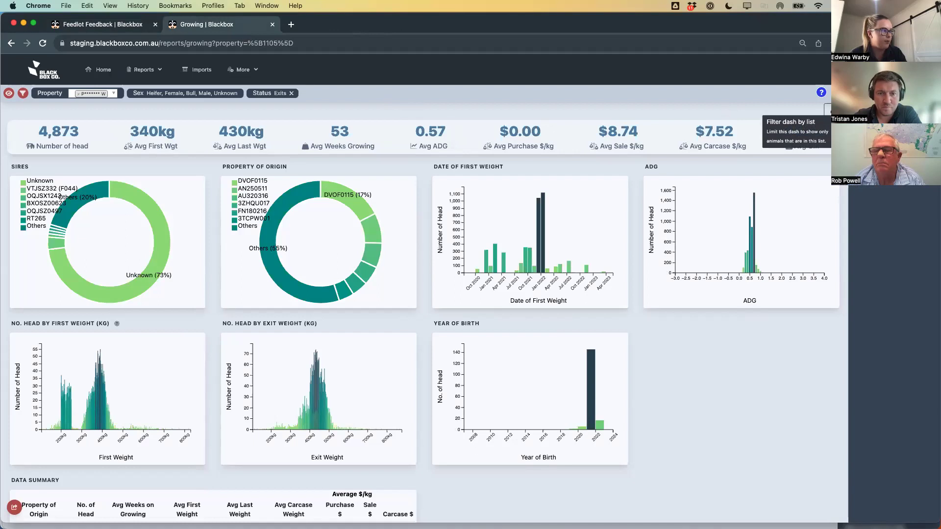
# - Filter the Growing dashboard by the saved list (3 head), then try sires OQJSX1243 and RT265 and clear them
pyautogui.click(827, 112)
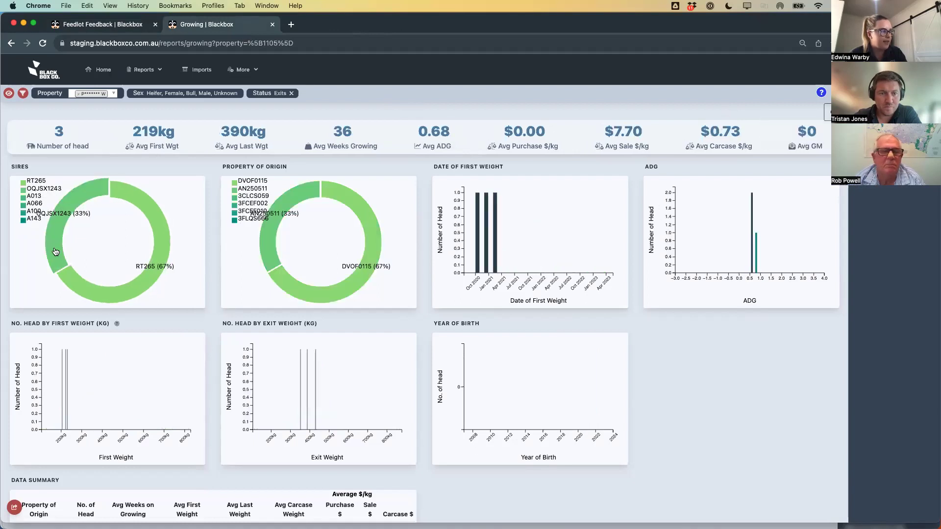
pyautogui.click(86, 197)
pyautogui.click(163, 220)
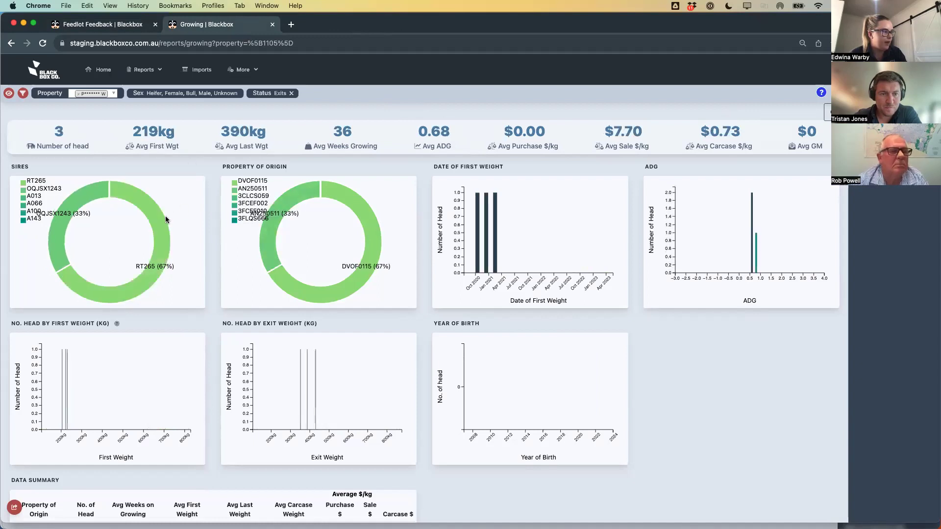
pyautogui.click(163, 220)
pyautogui.click(162, 220)
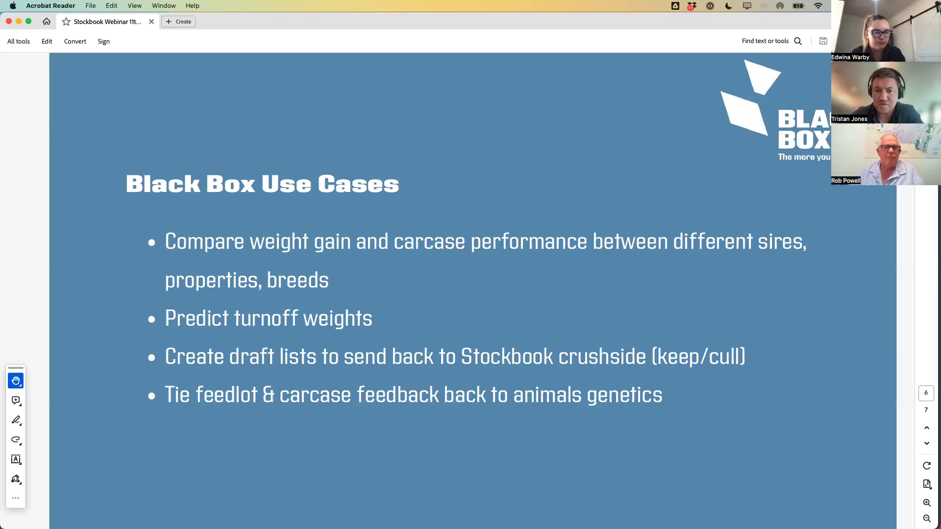
# - Advance to page 7, the closing 'QUESTIONS ?' slide
pyautogui.click(927, 445)
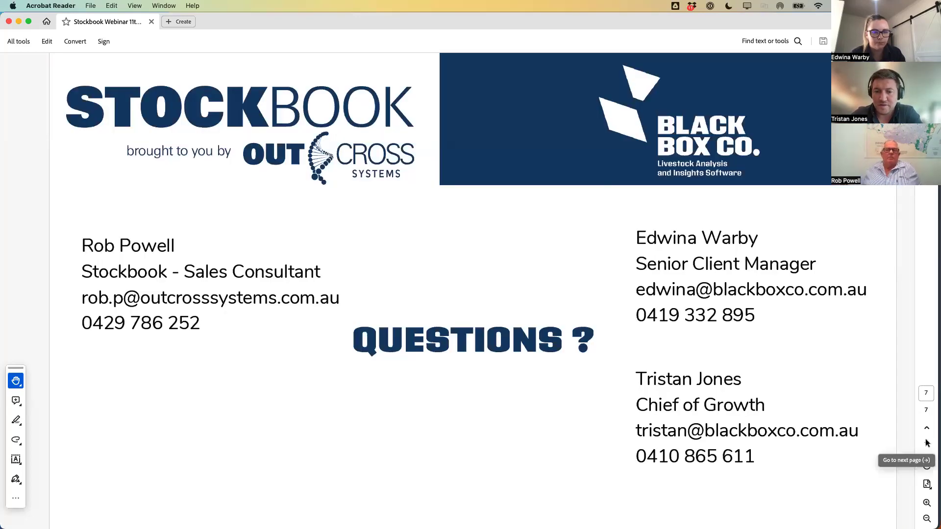